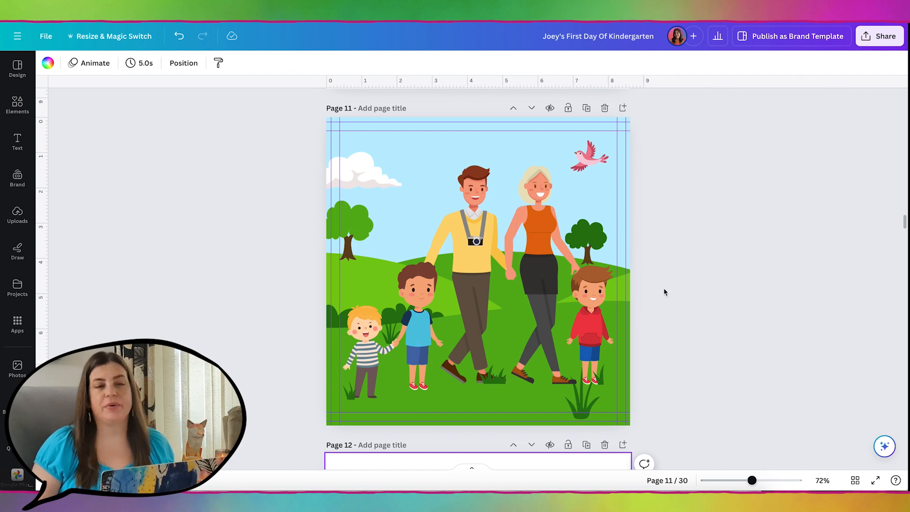
- Review the story text on pages 12 and 13 and compare the two pages
scroll(664, 292, down, 3)
scroll(663, 289, down, 5)
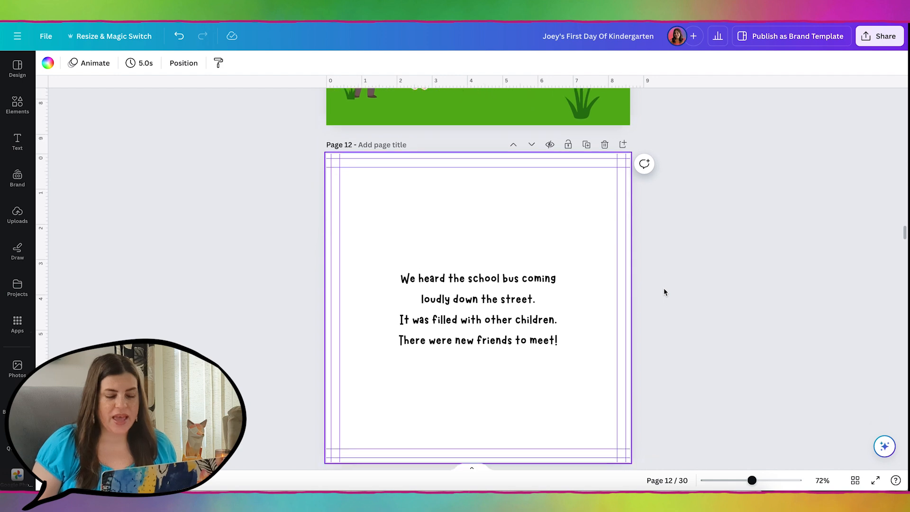
scroll(665, 292, down, 5)
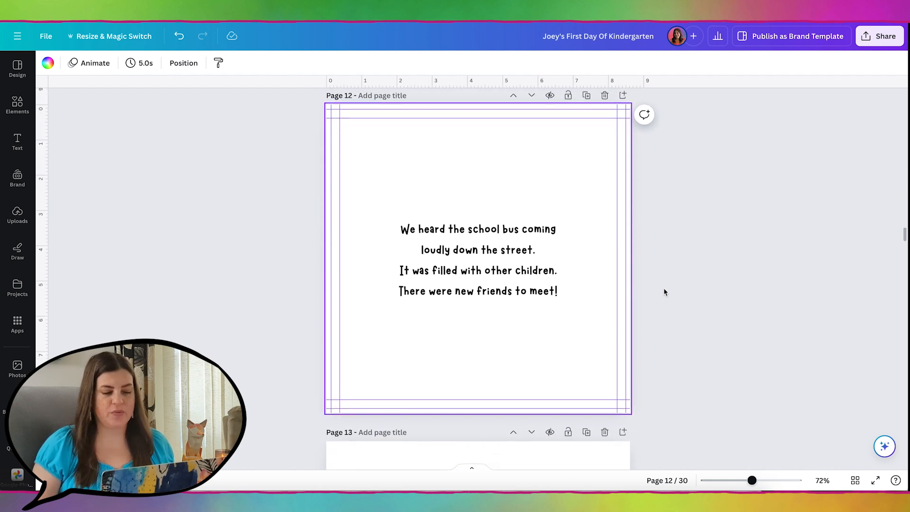
scroll(663, 290, up, 4)
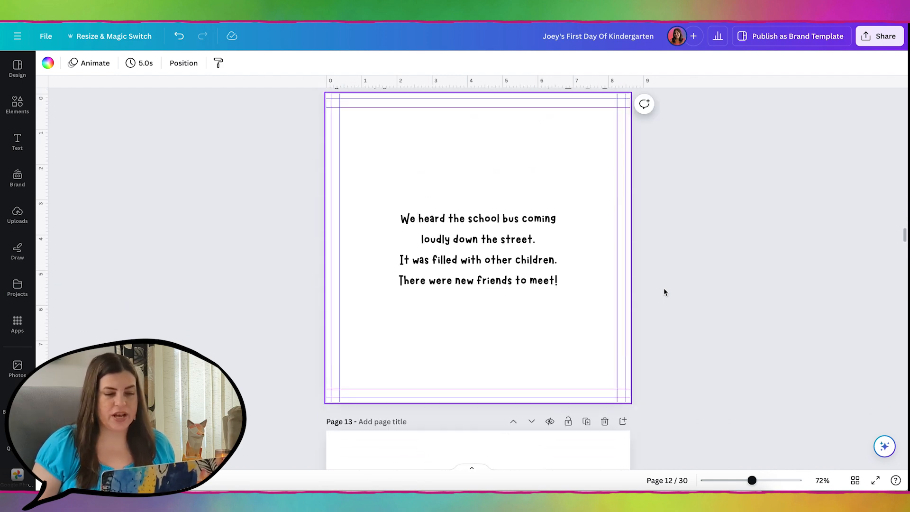
scroll(664, 290, down, 7)
scroll(664, 292, up, 1)
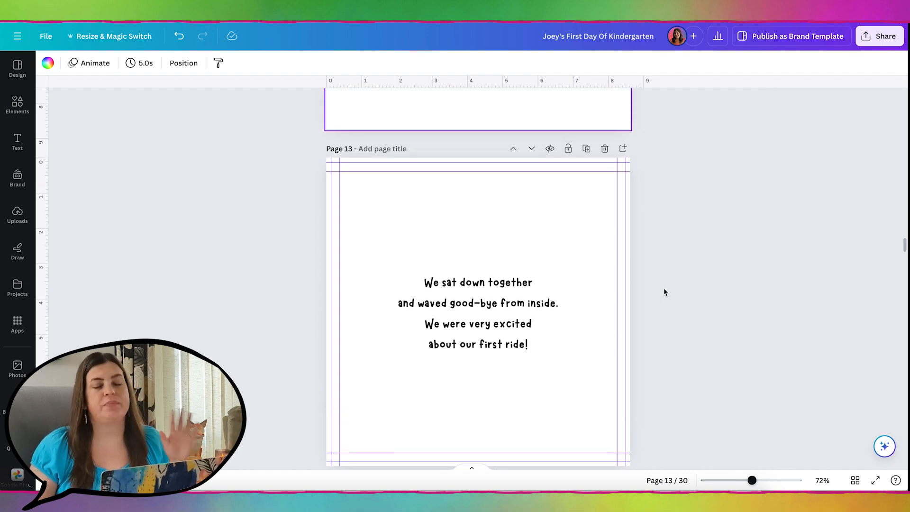
scroll(664, 292, up, 1)
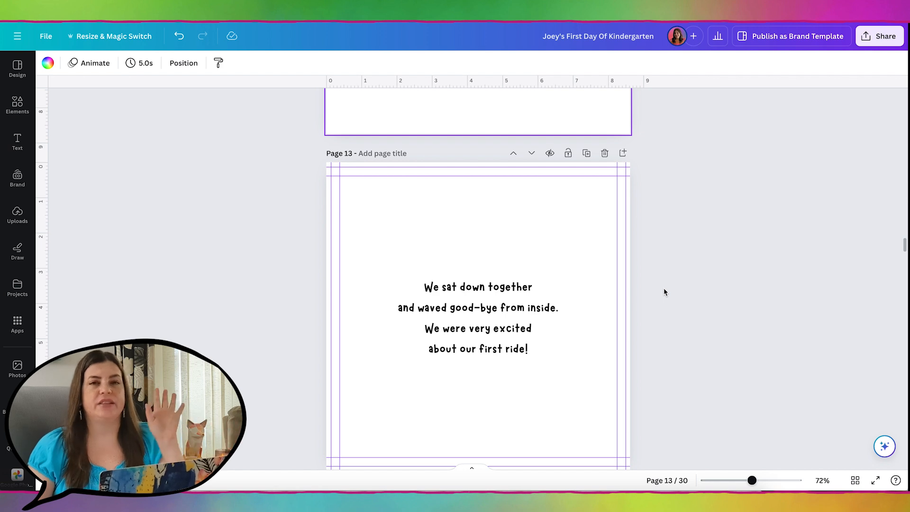
scroll(664, 292, up, 5)
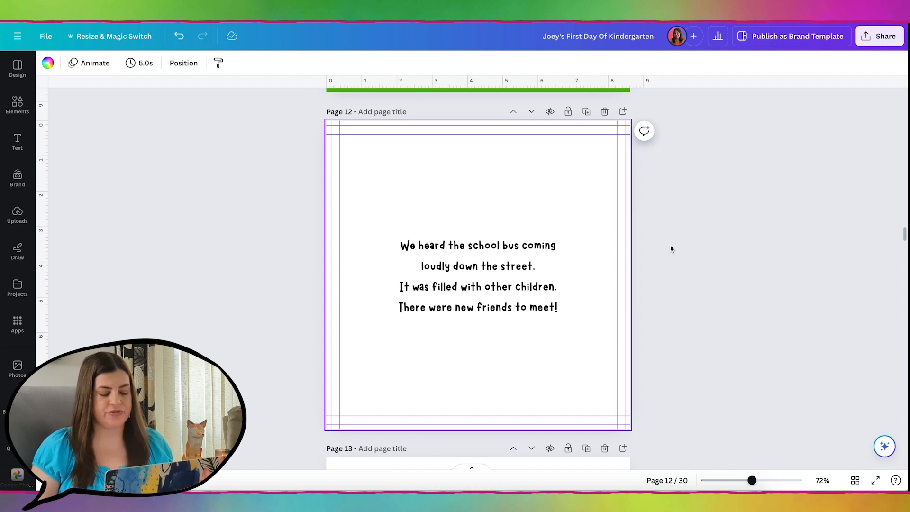
scroll(670, 248, down, 5)
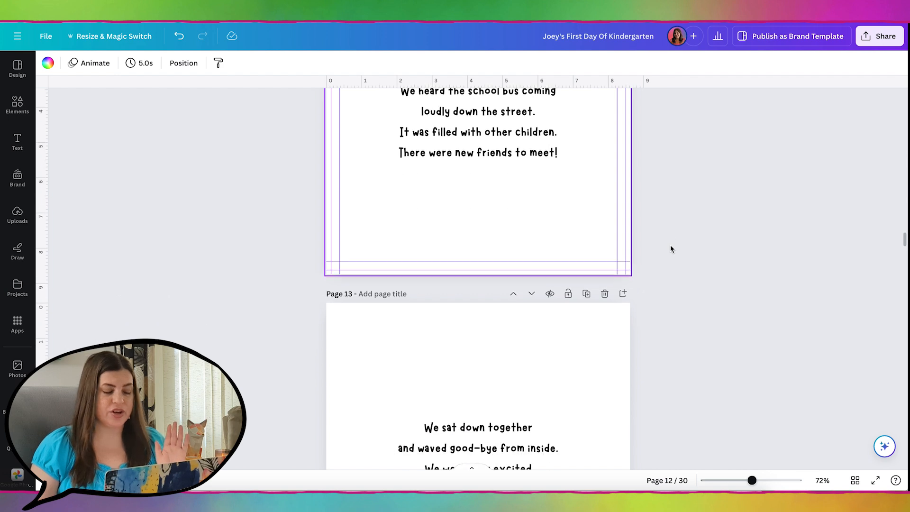
scroll(671, 248, down, 2)
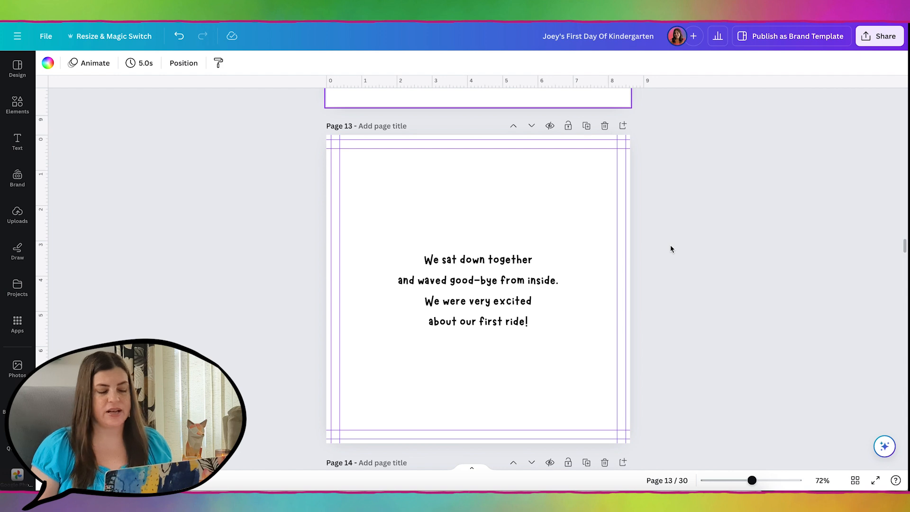
scroll(670, 248, up, 6)
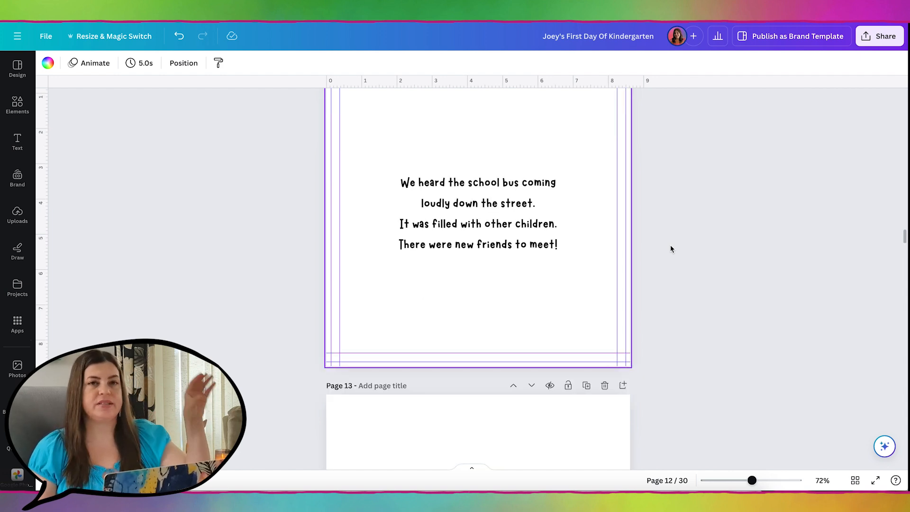
scroll(670, 248, down, 1)
scroll(670, 249, down, 6)
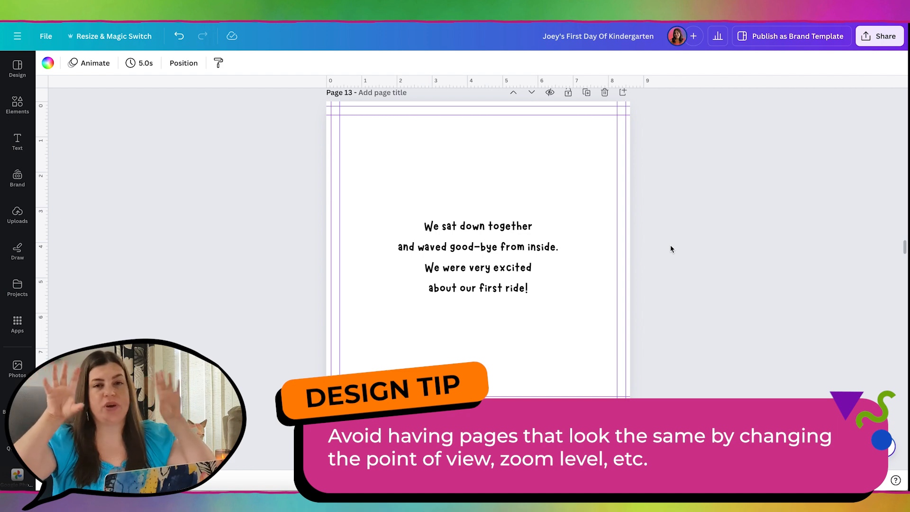
scroll(670, 245, up, 5)
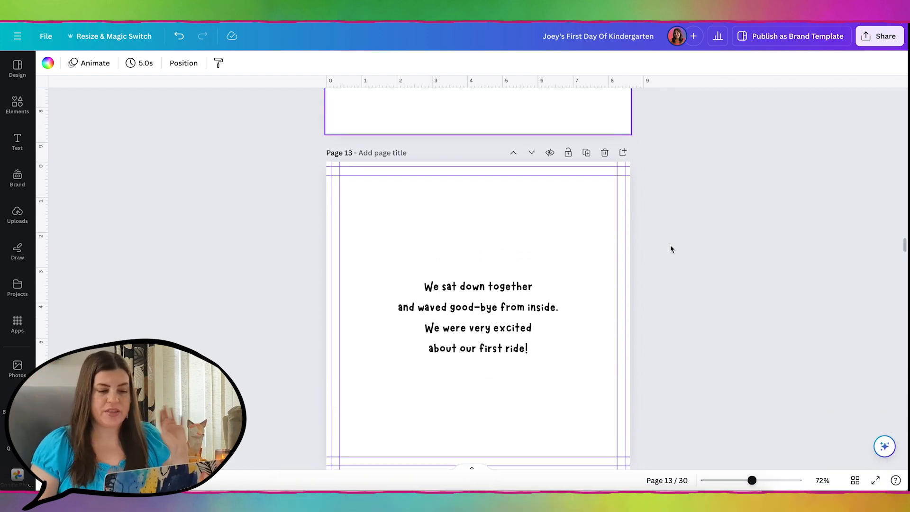
scroll(671, 247, up, 2)
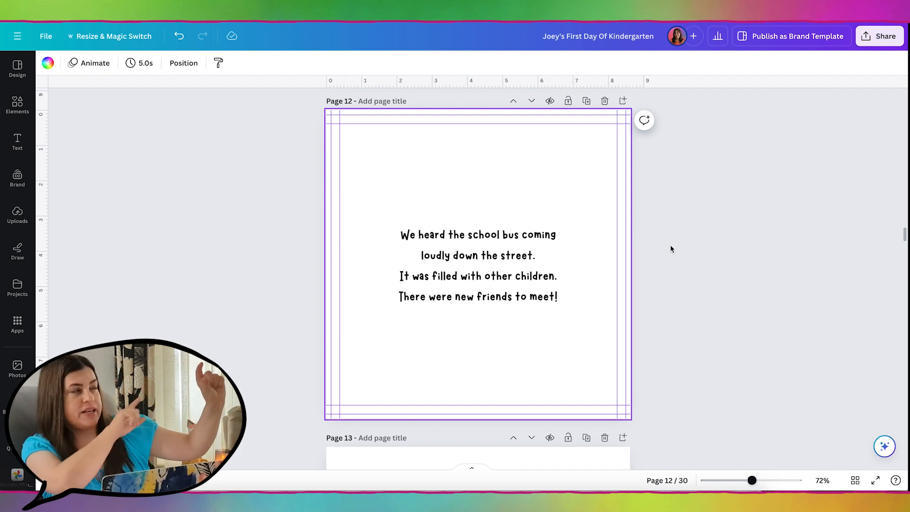
scroll(670, 249, down, 6)
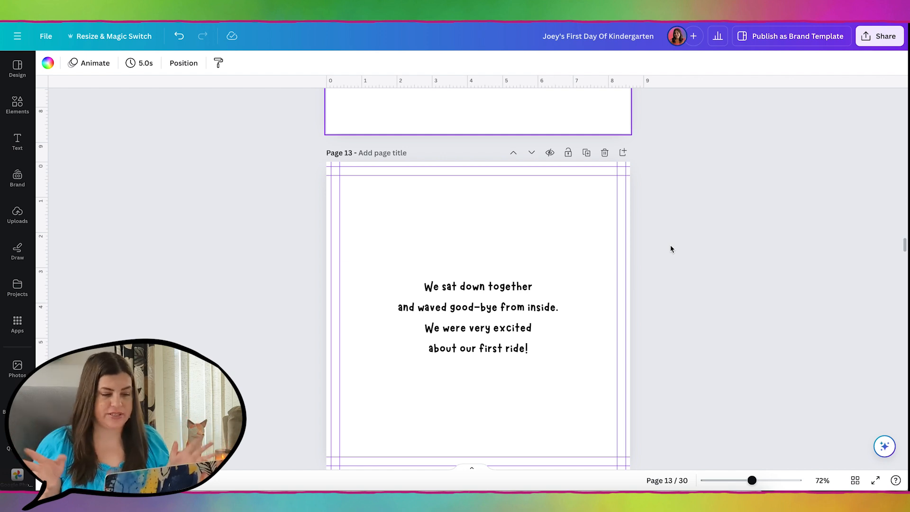
- Move the school bus text block on page 12 up to just below the page's upper margin guides
scroll(493, 251, up, 5)
click(493, 250)
drag(493, 251, 493, 155)
click(563, 244)
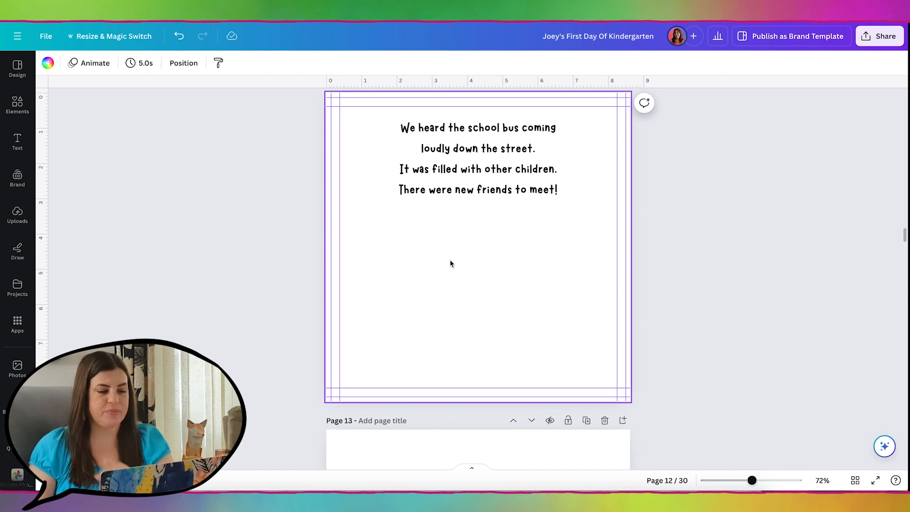
- Search the element library for "street" and browse the graphics results for a road background
click(17, 101)
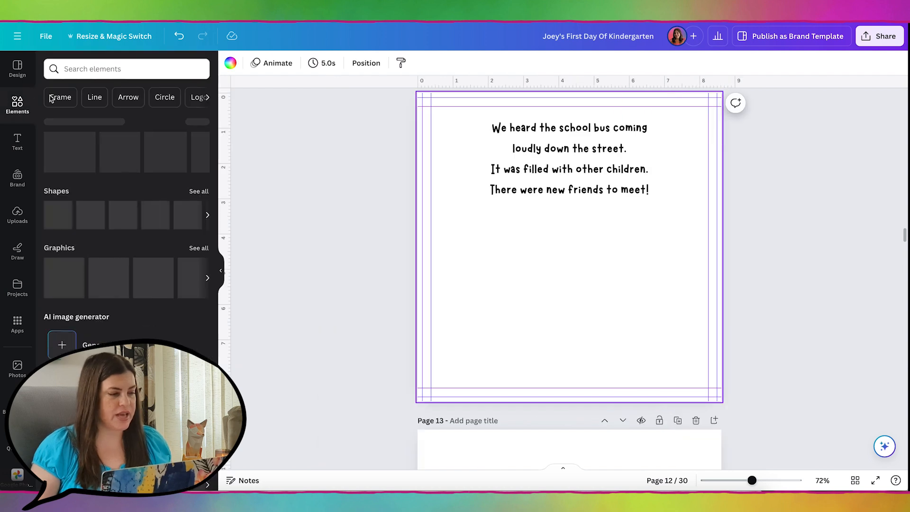
click(117, 69)
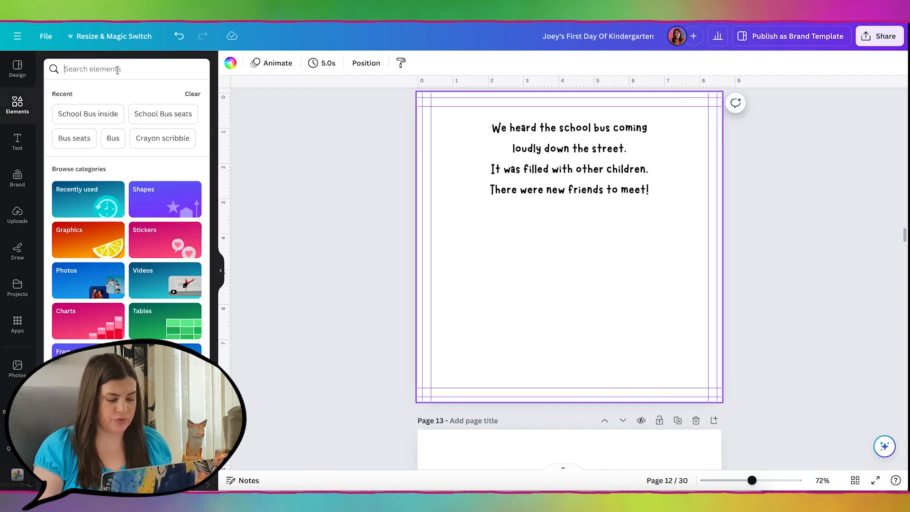
text(street)
key(Return)
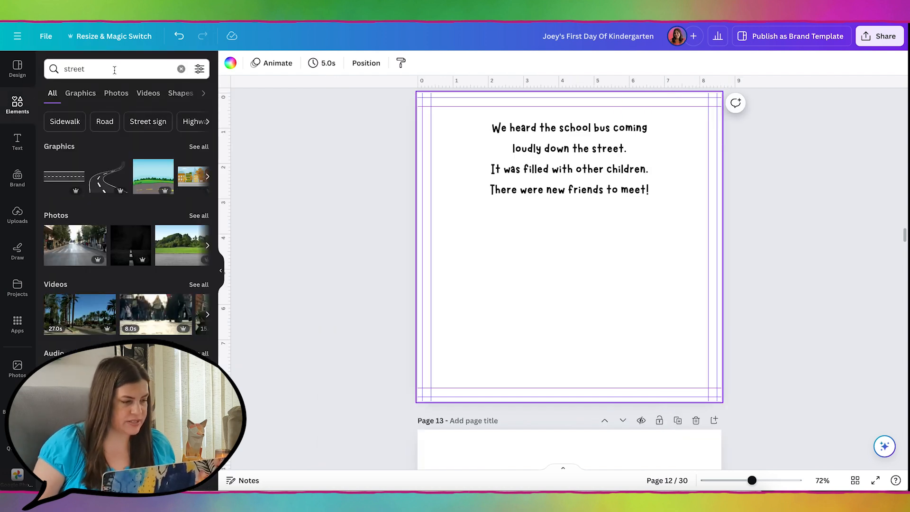
click(79, 94)
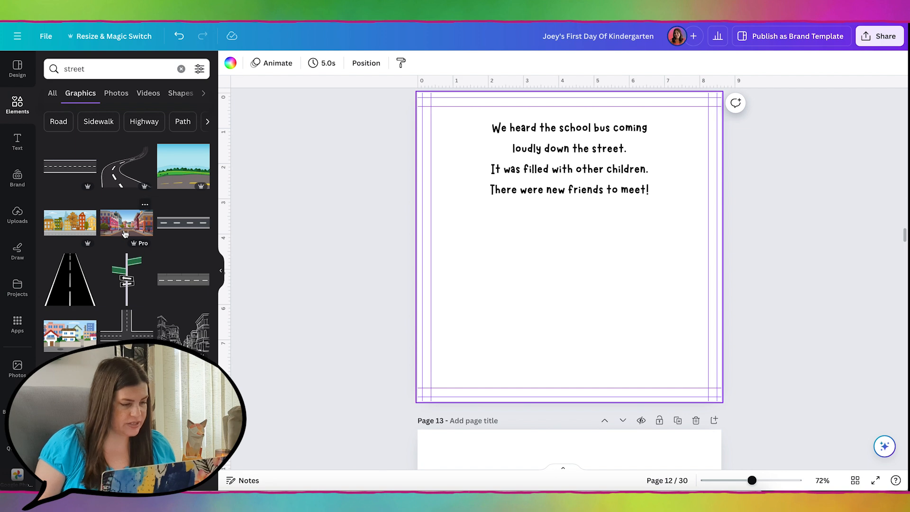
scroll(142, 306, down, 3)
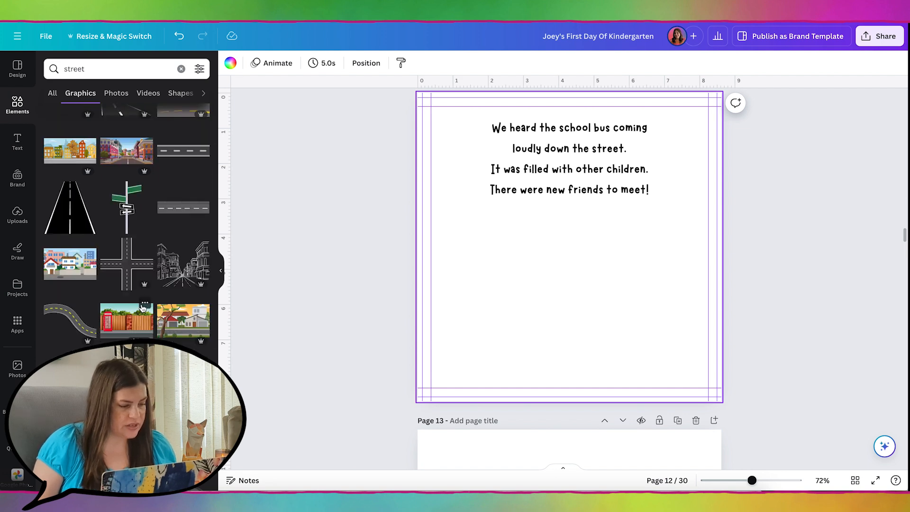
scroll(142, 307, down, 5)
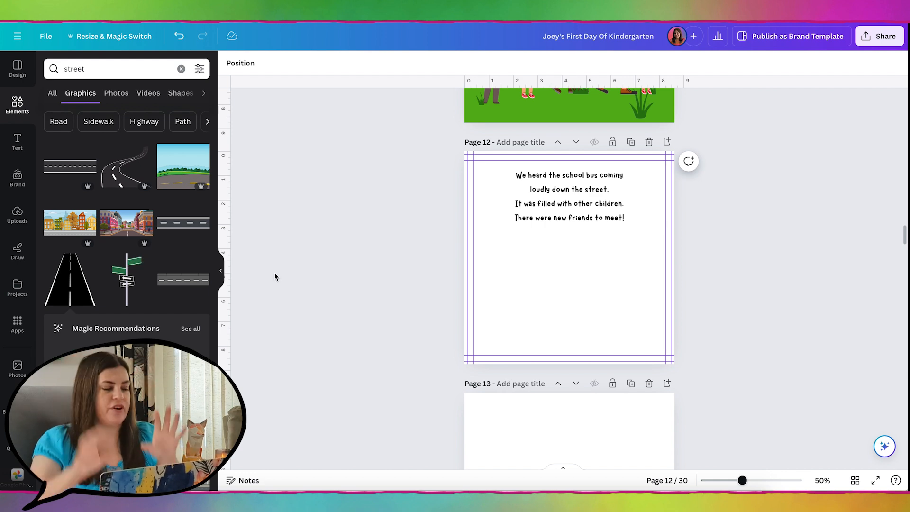
- Search graphics for "hills", add the green hills with a winding yellow path to page 12, and align it with the page's lower edge
double_click(116, 71)
text(hills)
key(Return)
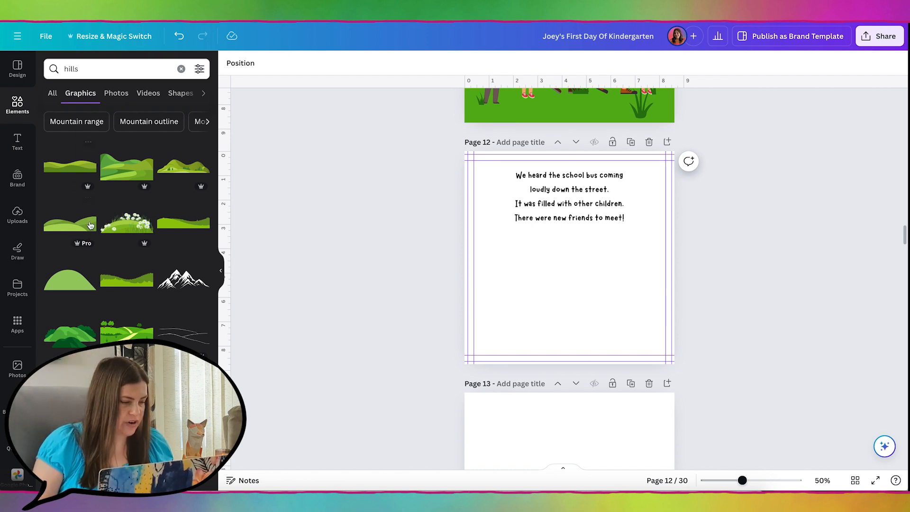
scroll(195, 321, down, 2)
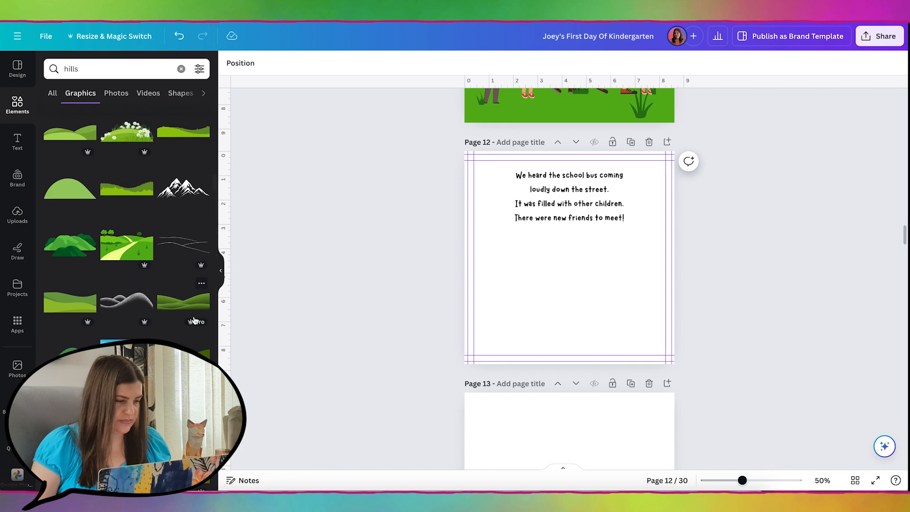
click(125, 244)
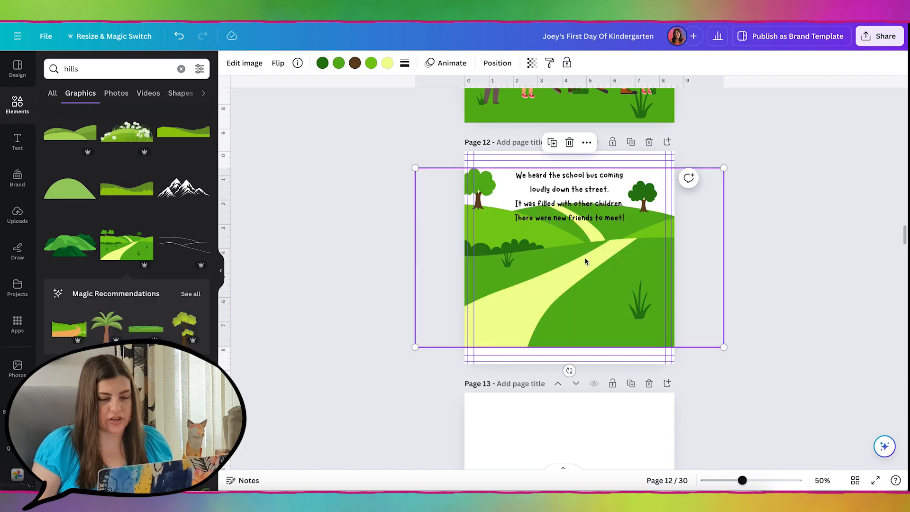
drag(590, 266, 591, 287)
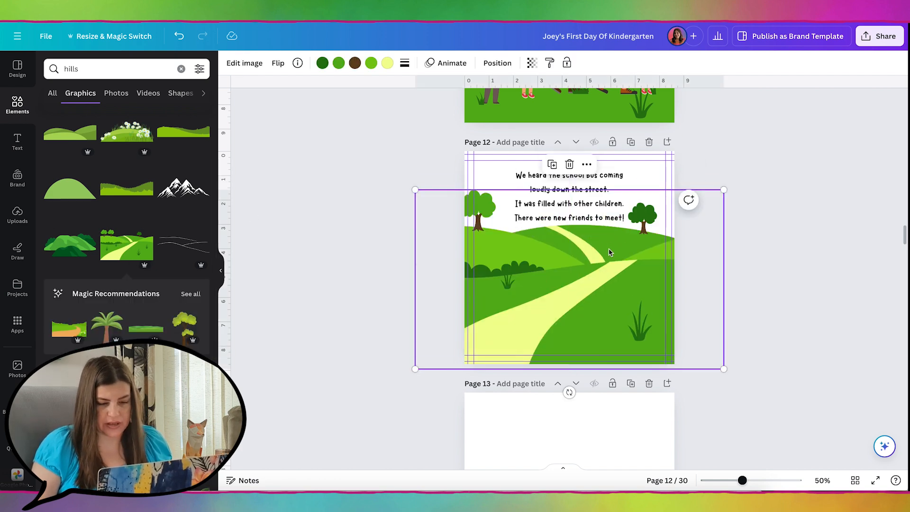
- Compare the hills landscape with page 11's background and flip it horizontally
scroll(604, 252, up, 4)
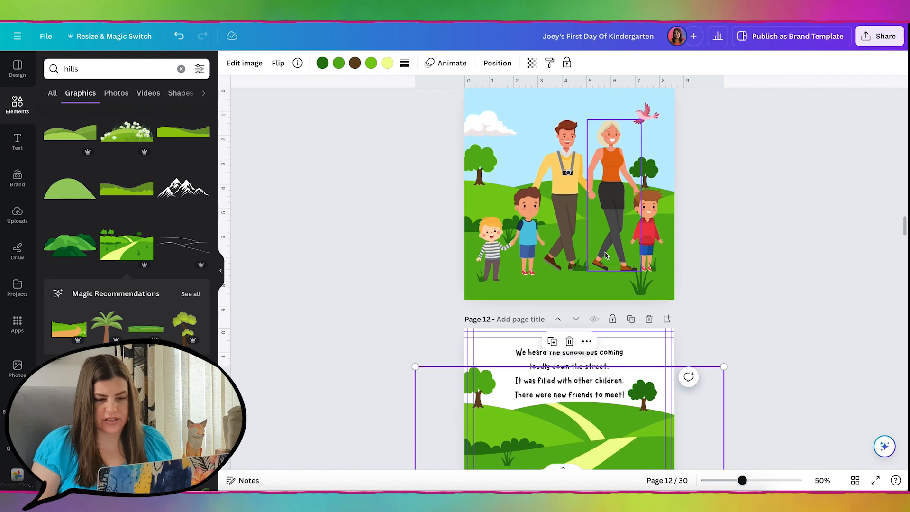
scroll(598, 288, down, 3)
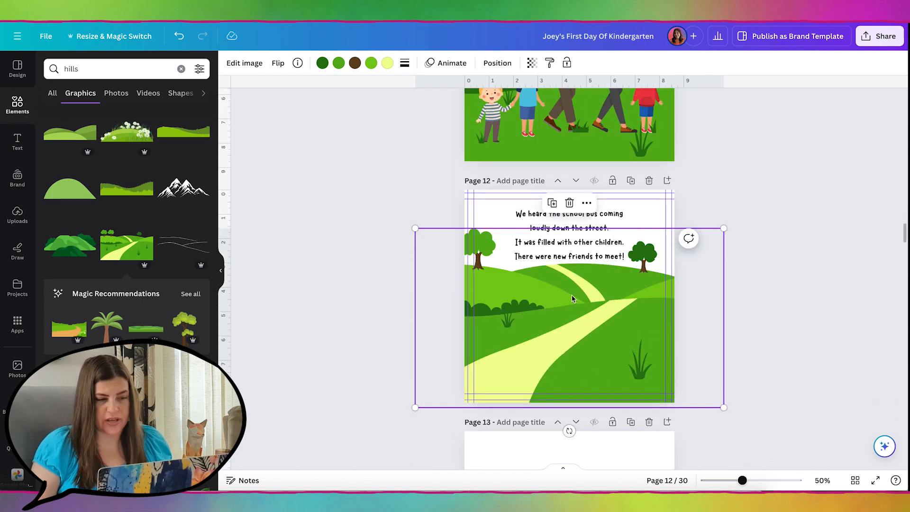
click(278, 63)
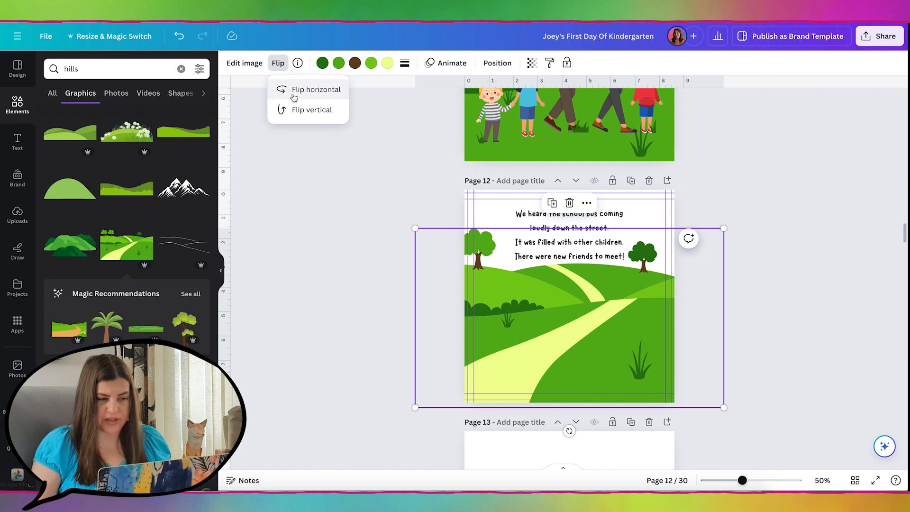
click(294, 91)
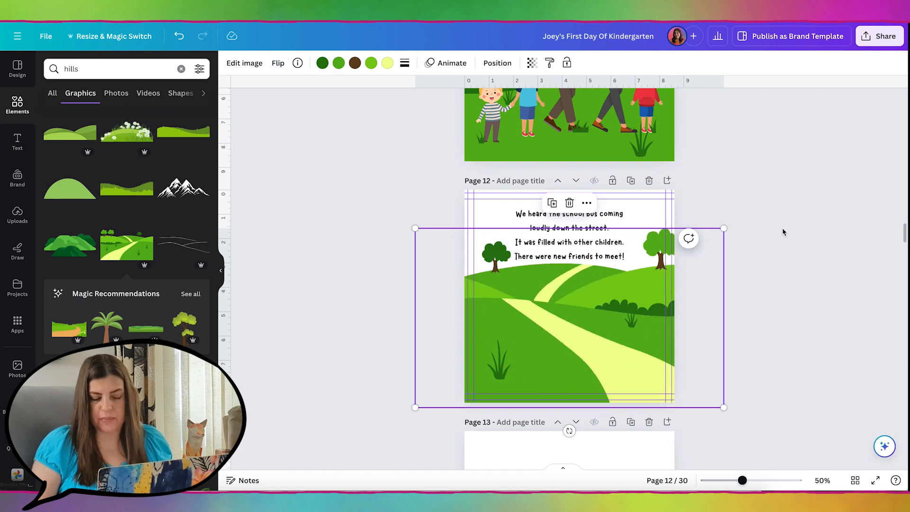
- Recolor the landscape's light yellow path to dark gray from the document colors so it looks like a road
scroll(783, 231, up, 3)
scroll(783, 231, down, 1)
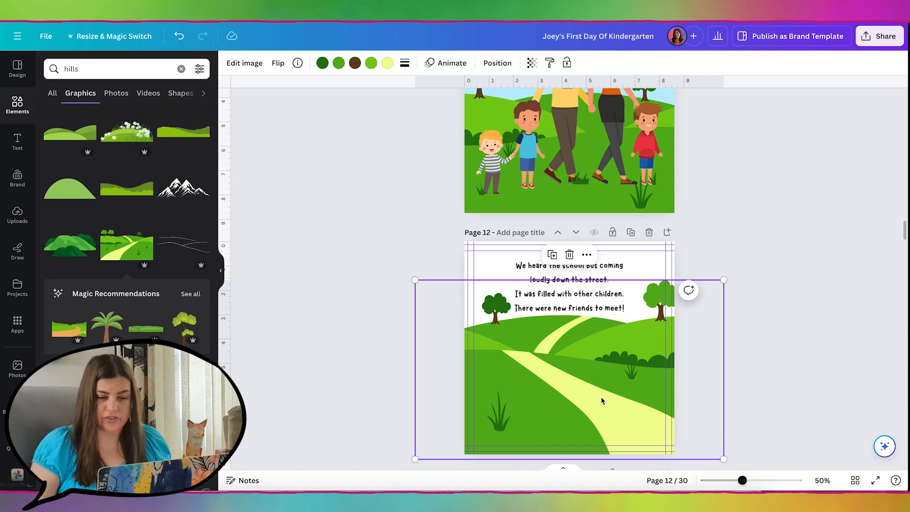
scroll(594, 338, down, 2)
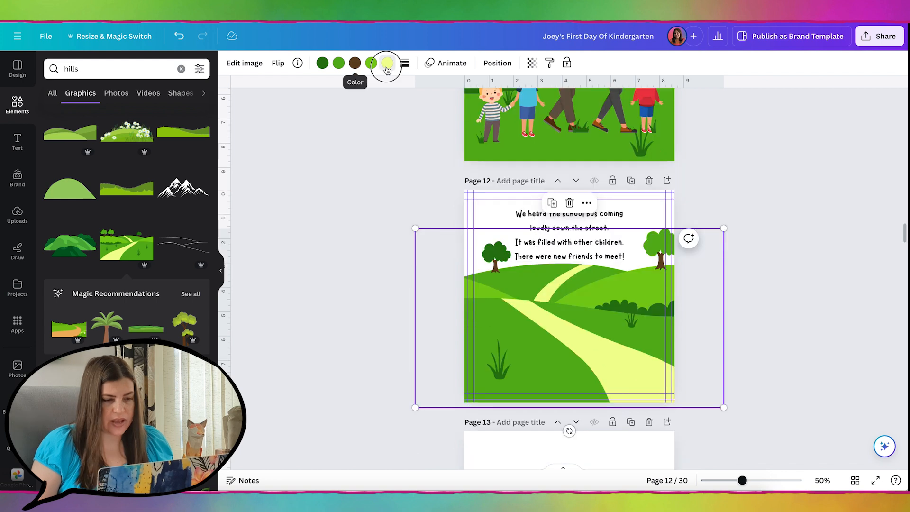
click(387, 62)
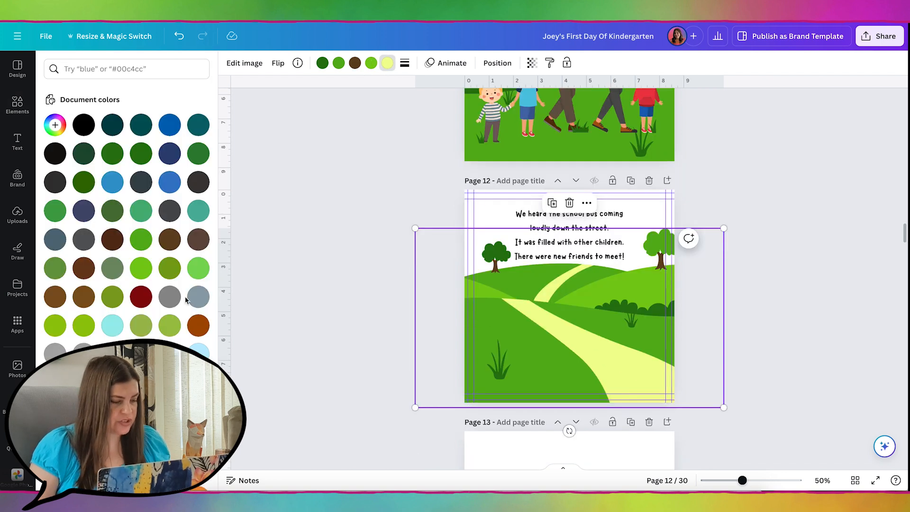
click(53, 184)
- Shrink the hills landscape below the page 12 text and shift it right so the outermost tree runs past the page edge
drag(724, 228, 711, 313)
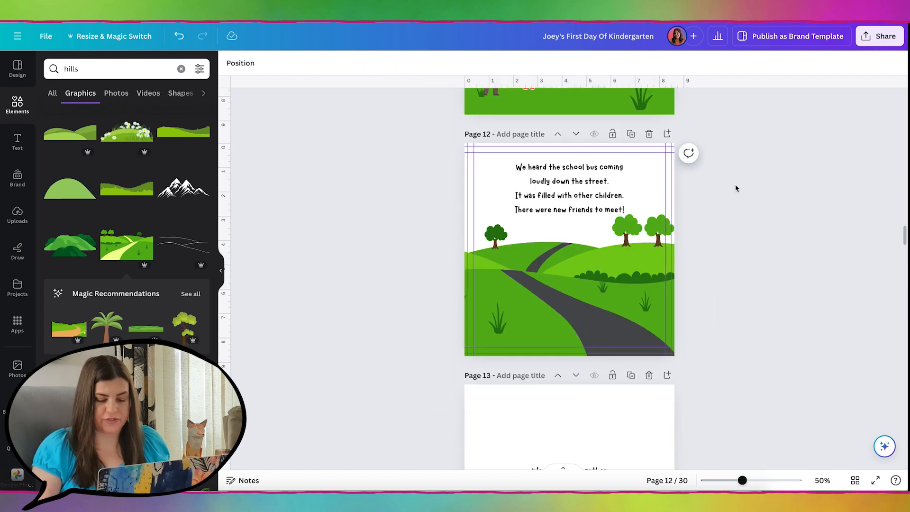
key(super+plus)
key(super+plus)
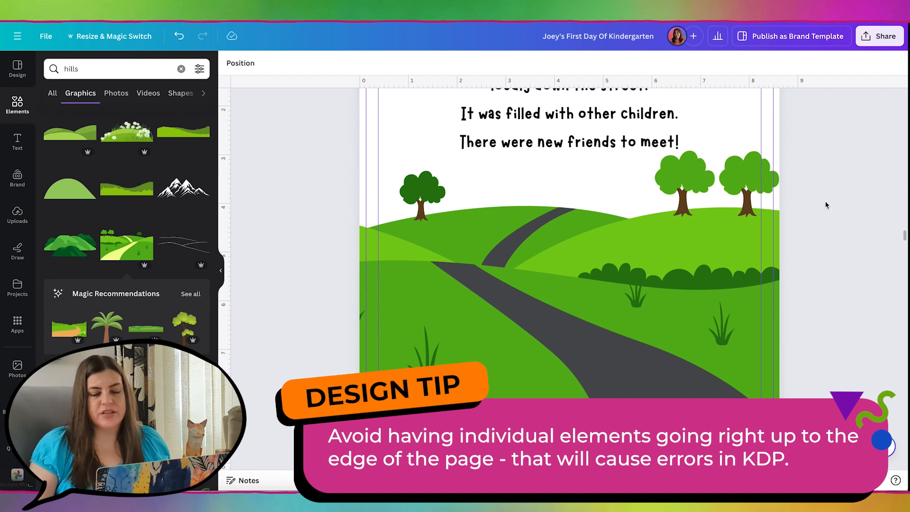
click(750, 186)
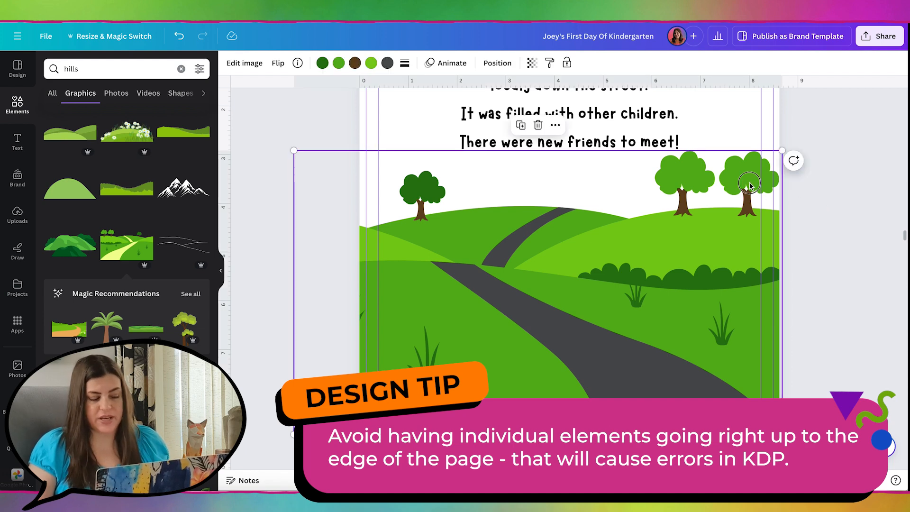
mouse_move(750, 185)
mouse_down()
mouse_move(741, 183)
mouse_move(758, 183)
mouse_move(735, 192)
mouse_move(763, 192)
mouse_up()
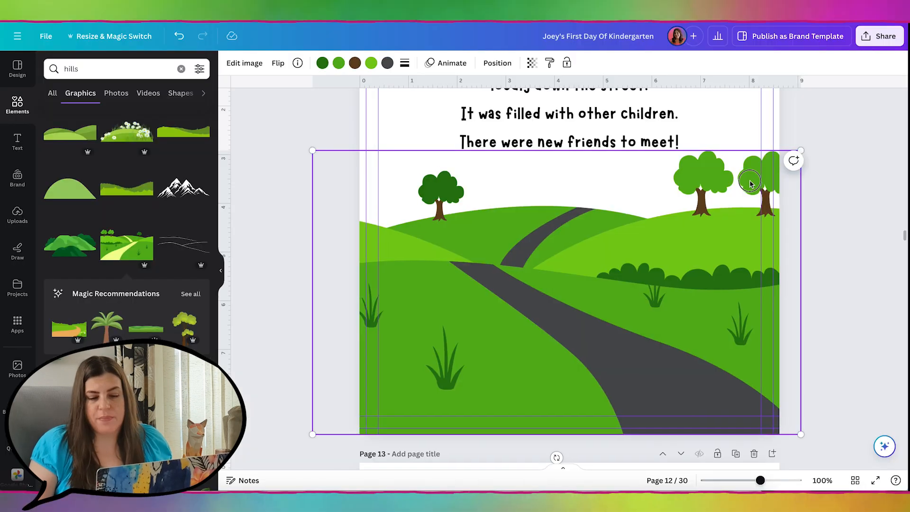
- Move the hills landscape until the outermost tree meets the page edge, and shift it back right so the edge cuts through that tree
drag(750, 182, 737, 182)
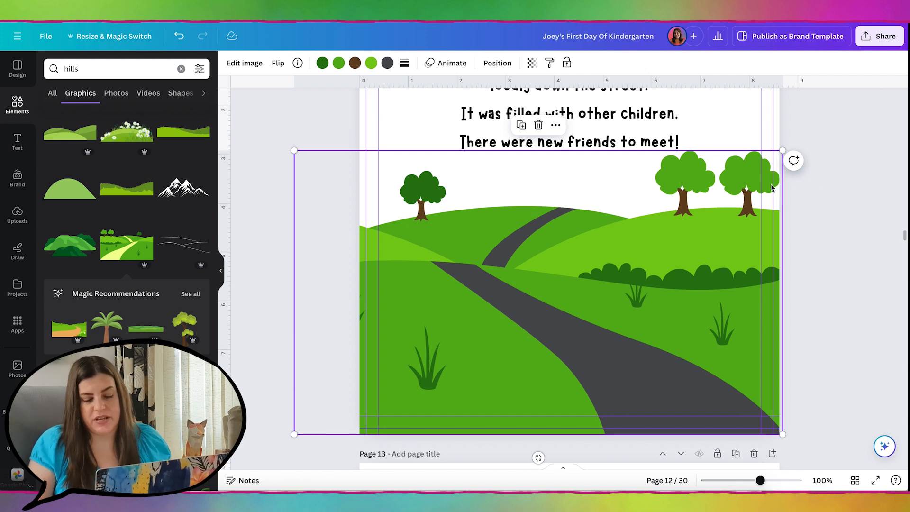
mouse_move(755, 178)
mouse_down()
mouse_move(739, 177)
mouse_move(768, 185)
mouse_up()
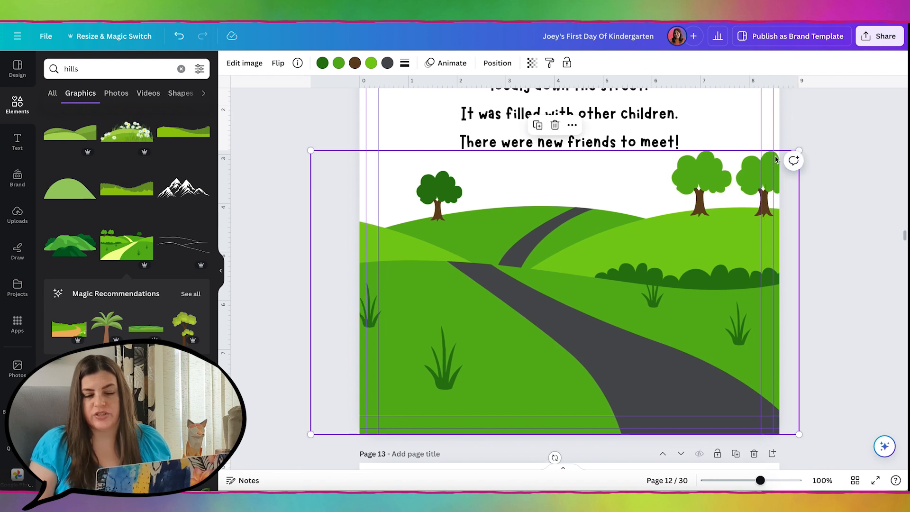
click(811, 178)
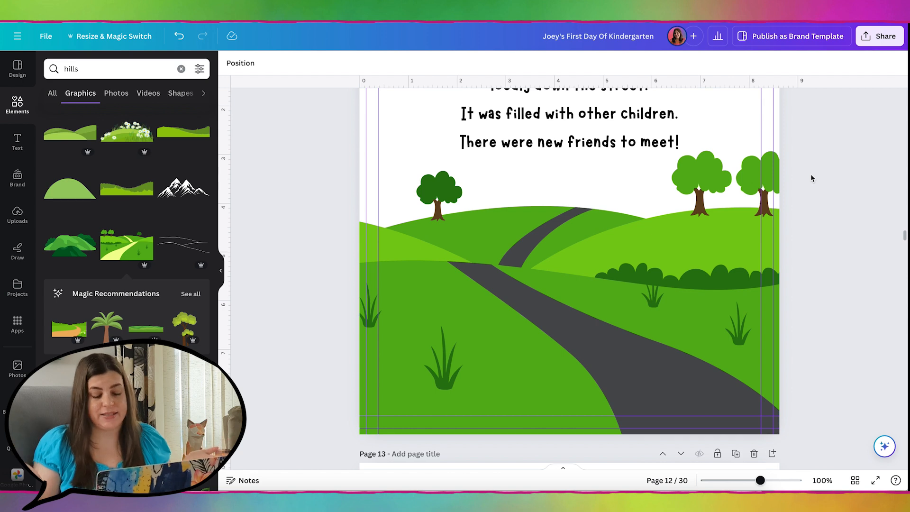
- Copy page 11's light blue sky background onto page 12
scroll(811, 179, up, 1)
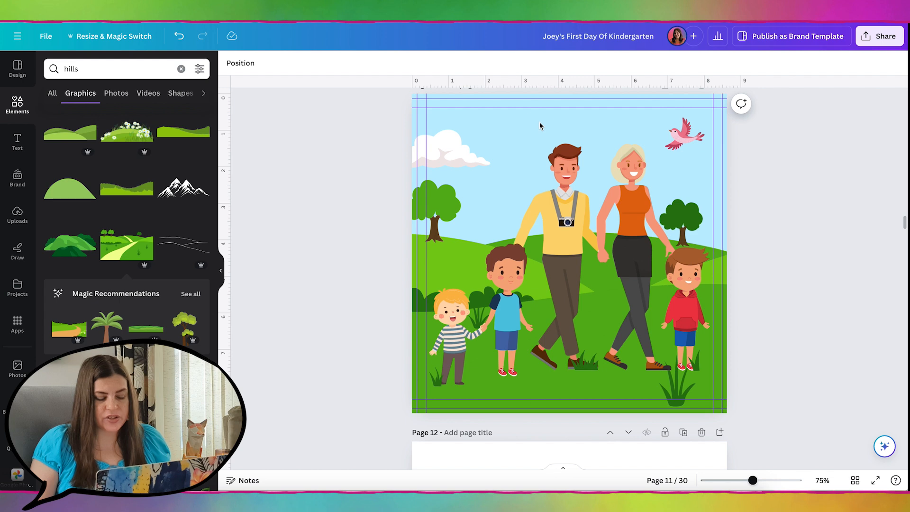
click(540, 123)
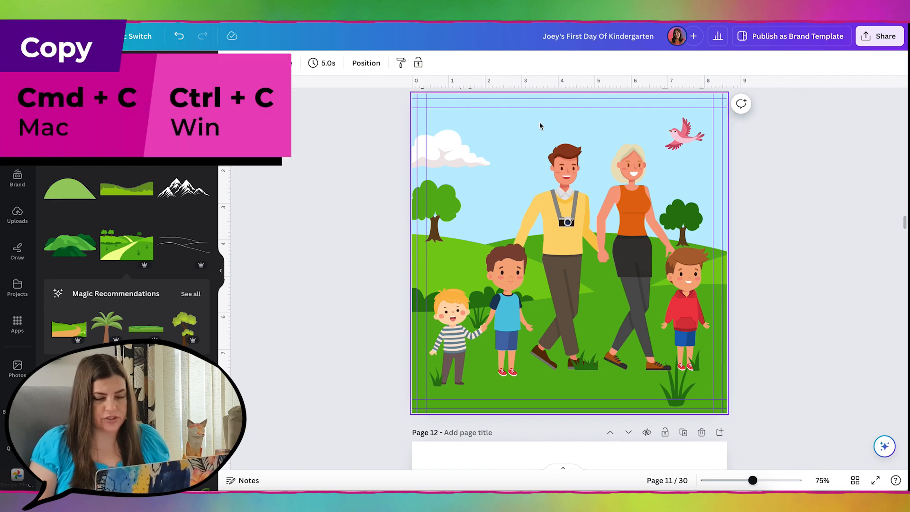
scroll(536, 126, down, 6)
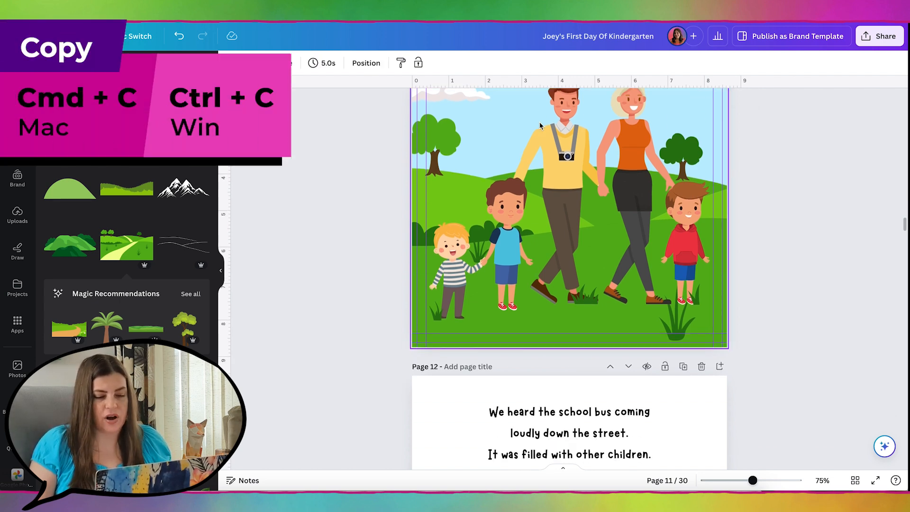
click(450, 218)
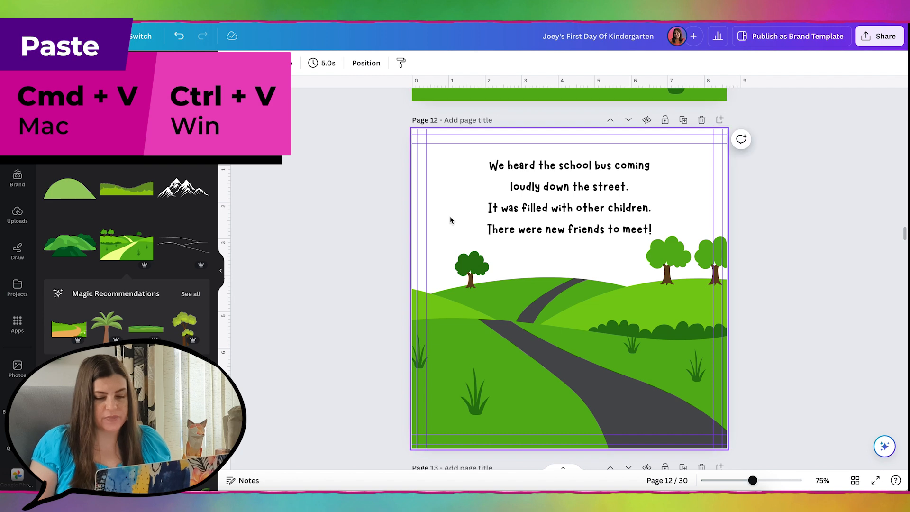
key(ctrl+v)
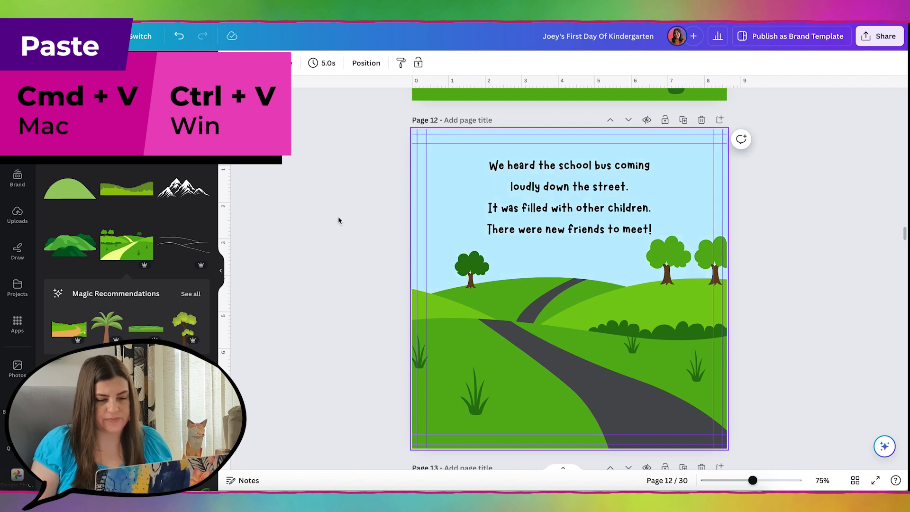
key(ctrl+v)
click(325, 268)
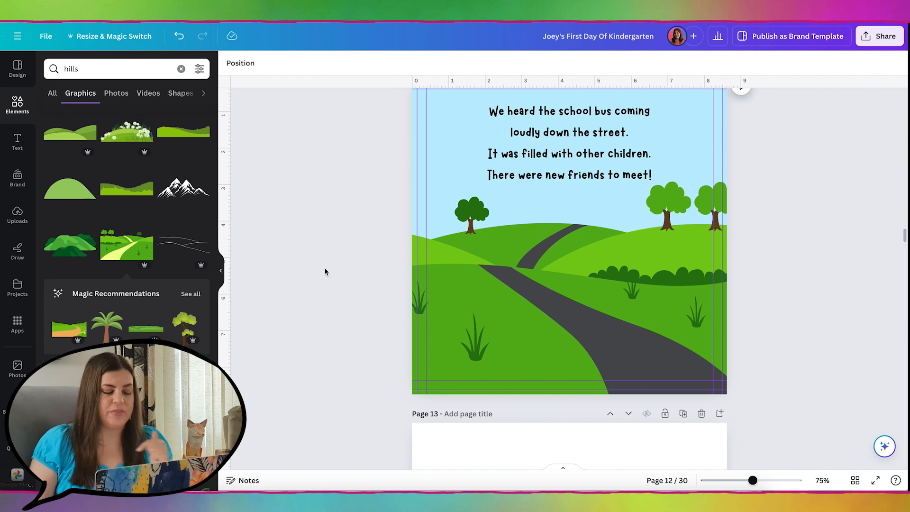
- Search the graphics for "school bus"
double_click(95, 68)
text(school bus)
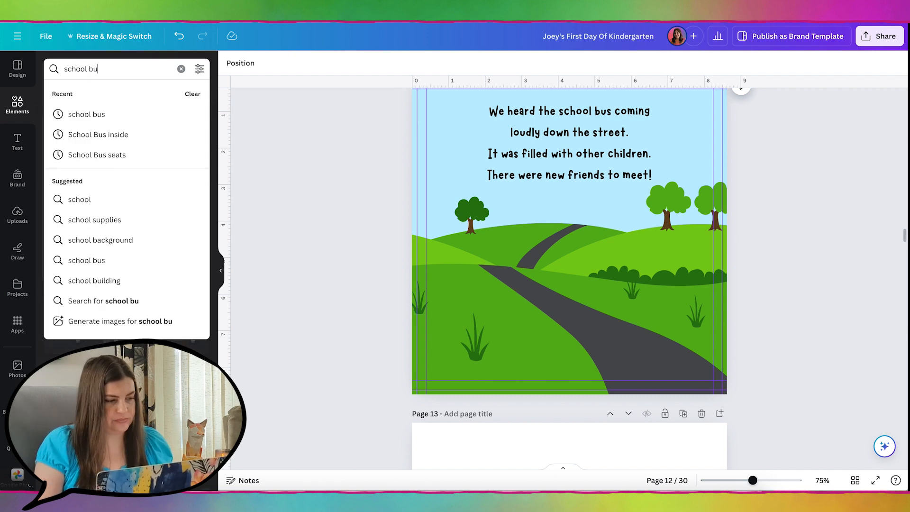
key(Return)
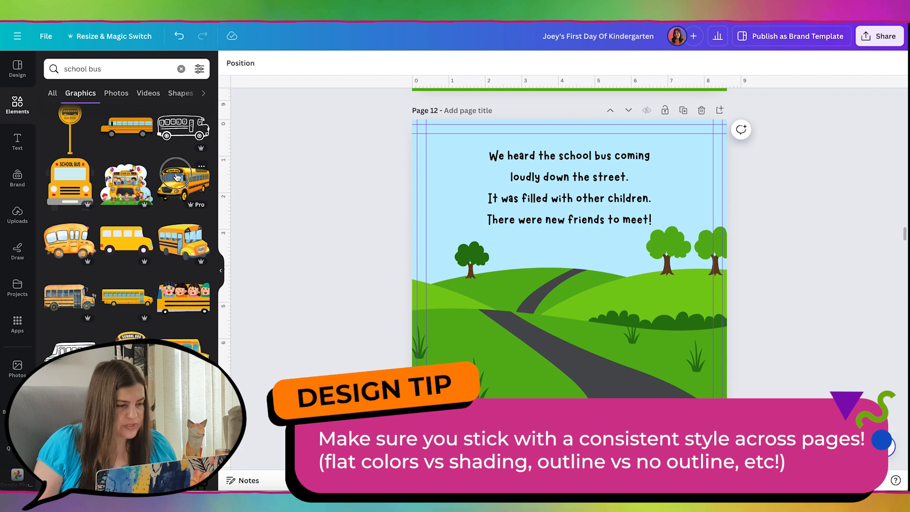
click(183, 183)
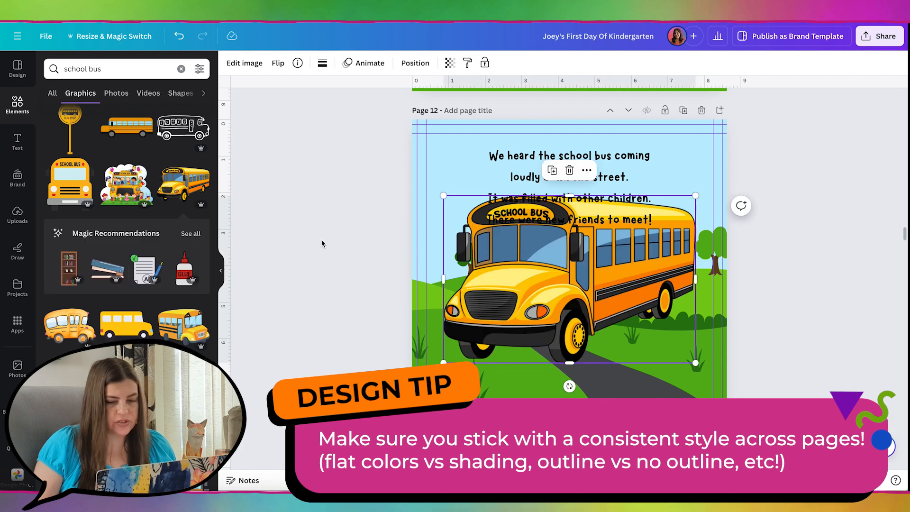
drag(586, 305, 584, 353)
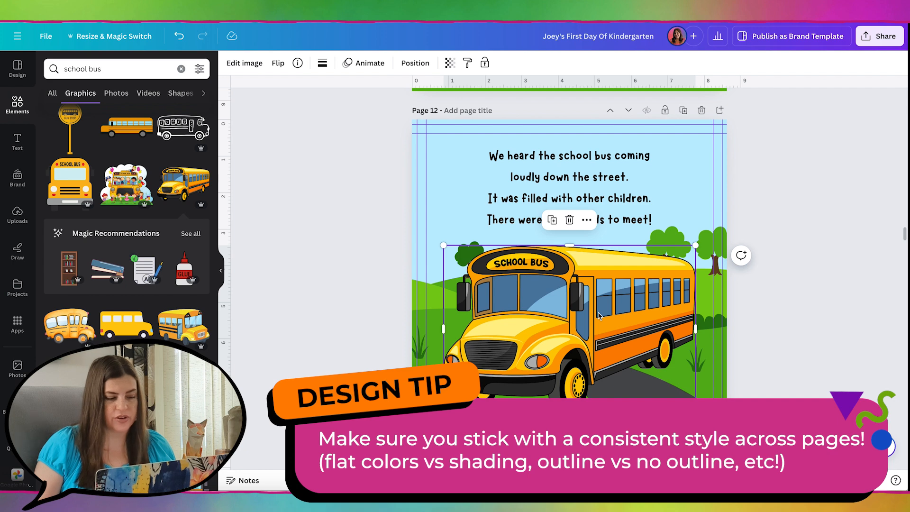
key(Delete)
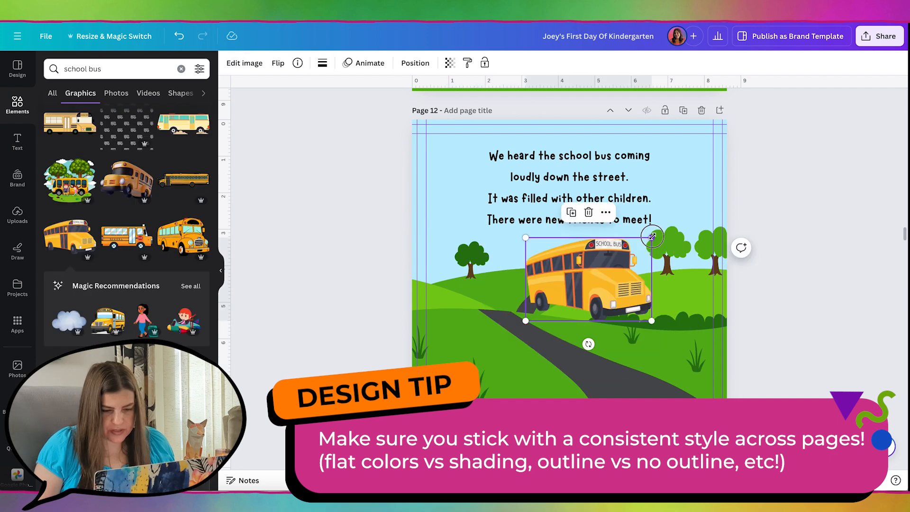
- Shrink the flat-style school bus, flip it horizontally, and place it slightly tilted where the road crests the far hill
drag(652, 236, 559, 263)
click(278, 63)
click(290, 92)
drag(549, 299, 585, 334)
drag(561, 271, 563, 277)
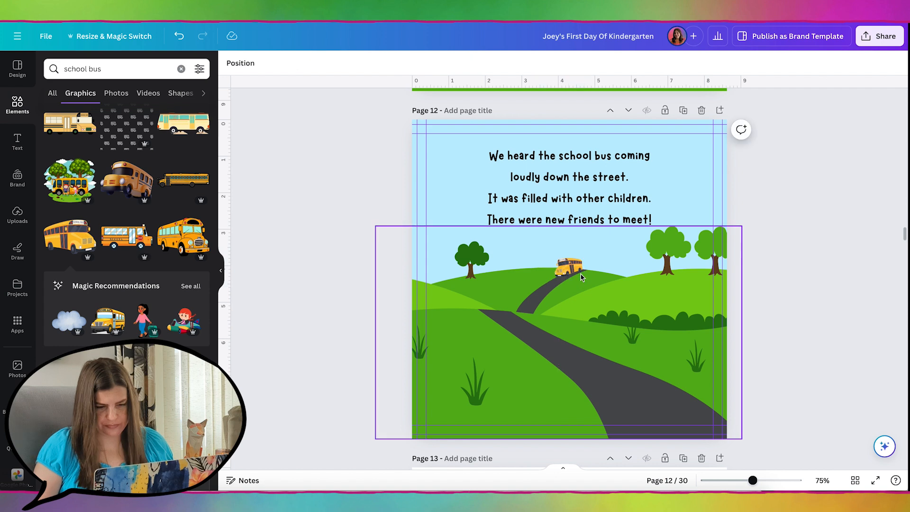
- Select the school bus and hills landscape together and enlarge them so the scene extends further past the page edges
click(570, 265)
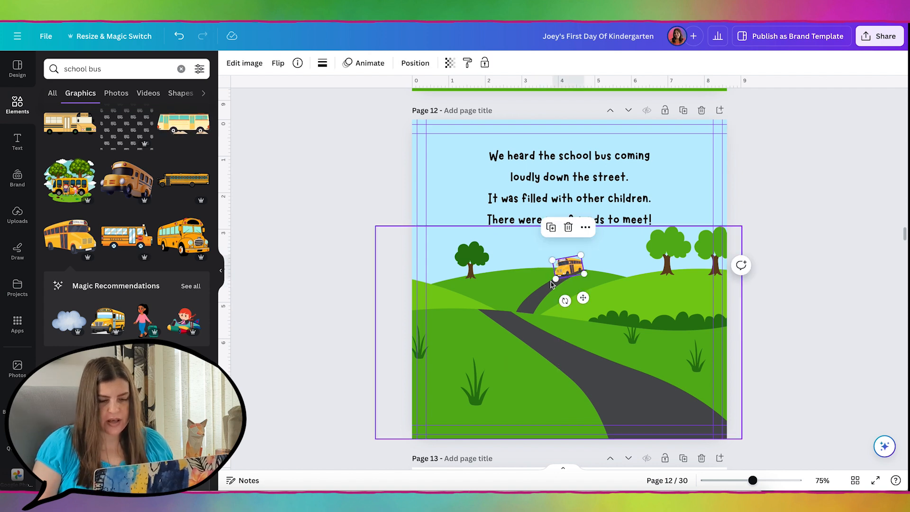
shift+click(490, 343)
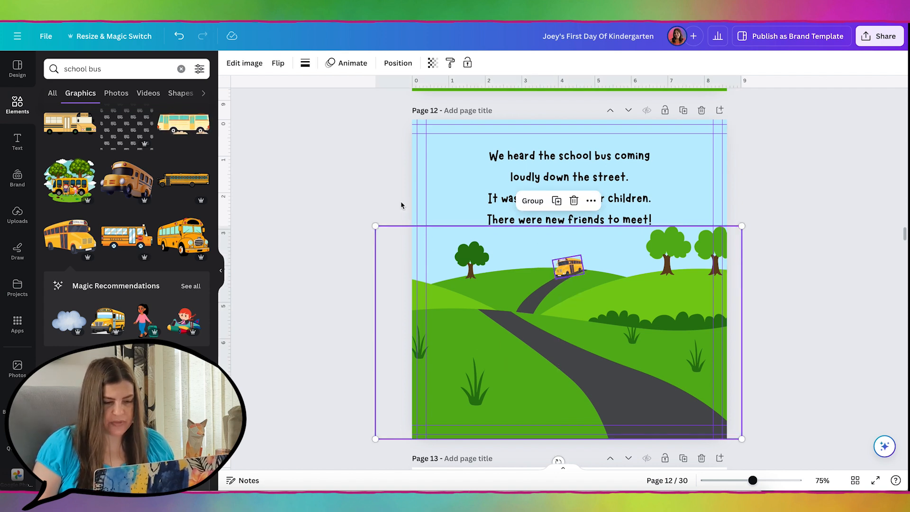
click(369, 227)
drag(369, 227, 294, 184)
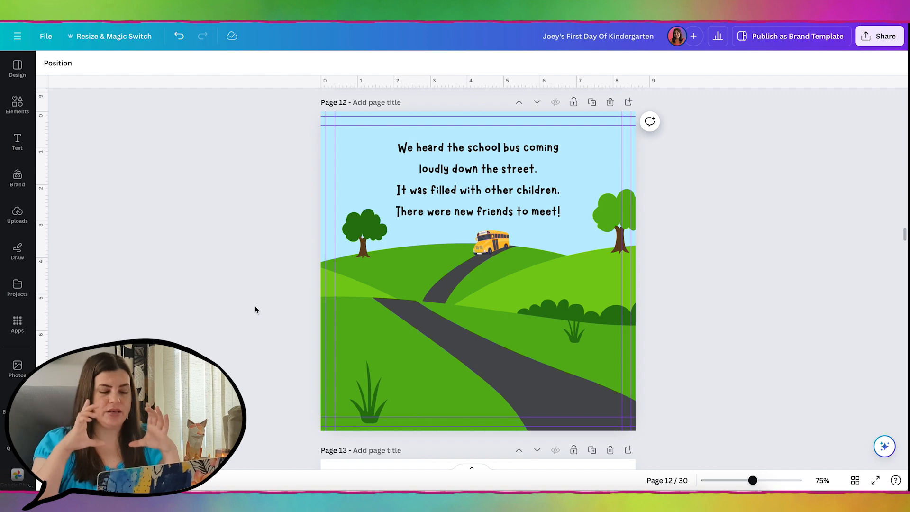
scroll(255, 310, down, 7)
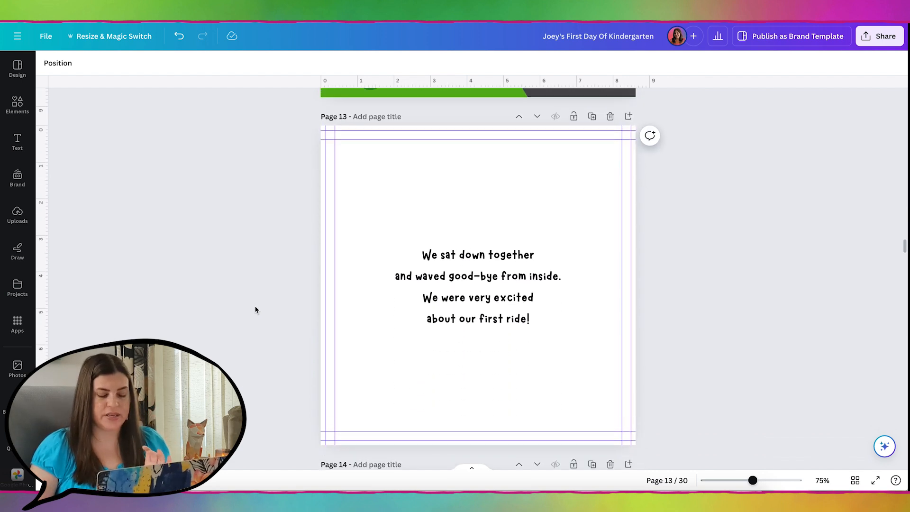
scroll(255, 310, up, 7)
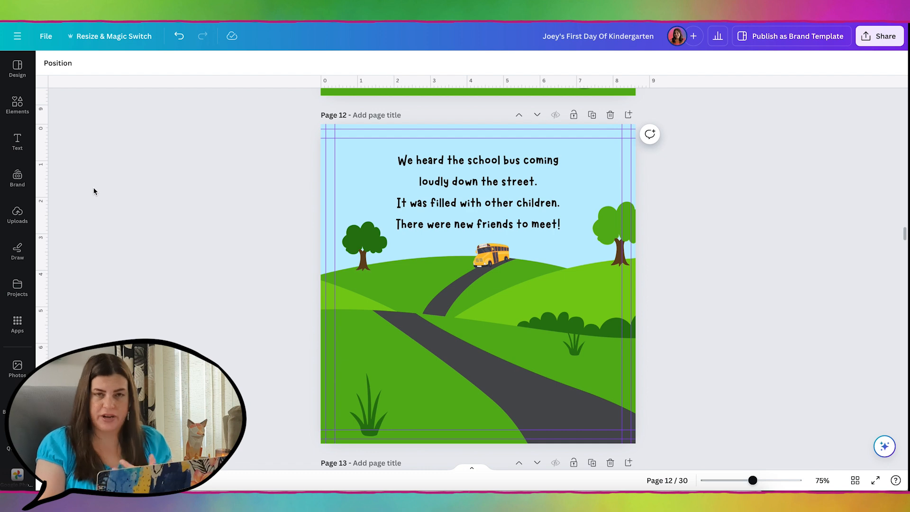
- Add the uploaded frame with a rounded rectangular cutout to page 12 and enlarge it so the opening surrounds the bus scene below the text
click(17, 214)
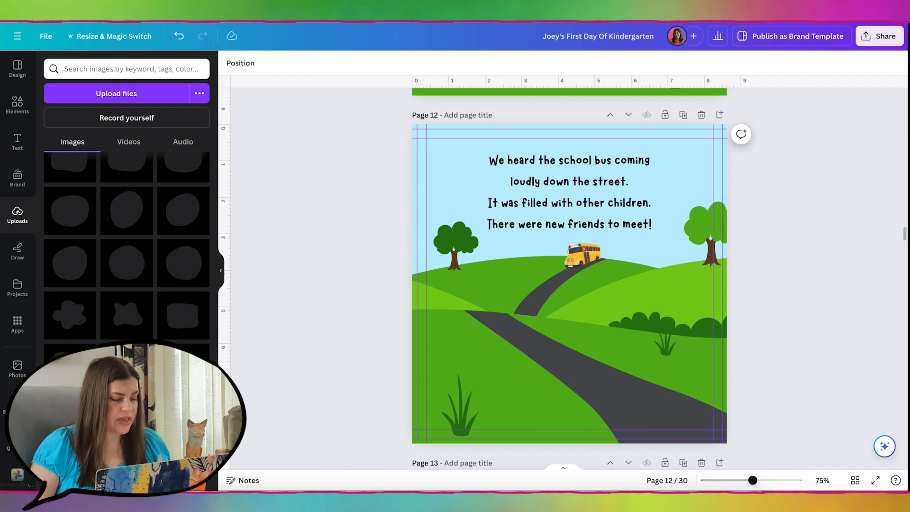
click(179, 321)
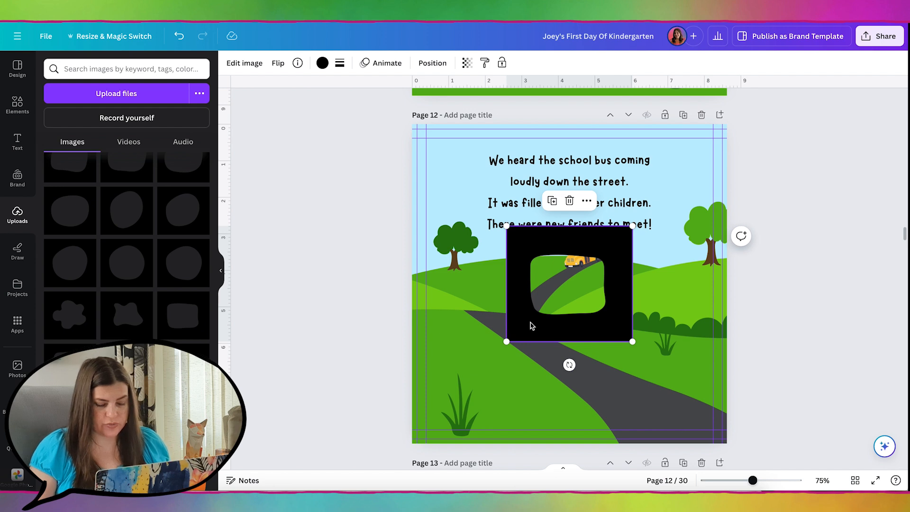
drag(507, 341, 378, 479)
drag(632, 227, 830, 171)
drag(703, 197, 711, 238)
- Recolor the black frame white and center its opening on the page below the text
click(322, 63)
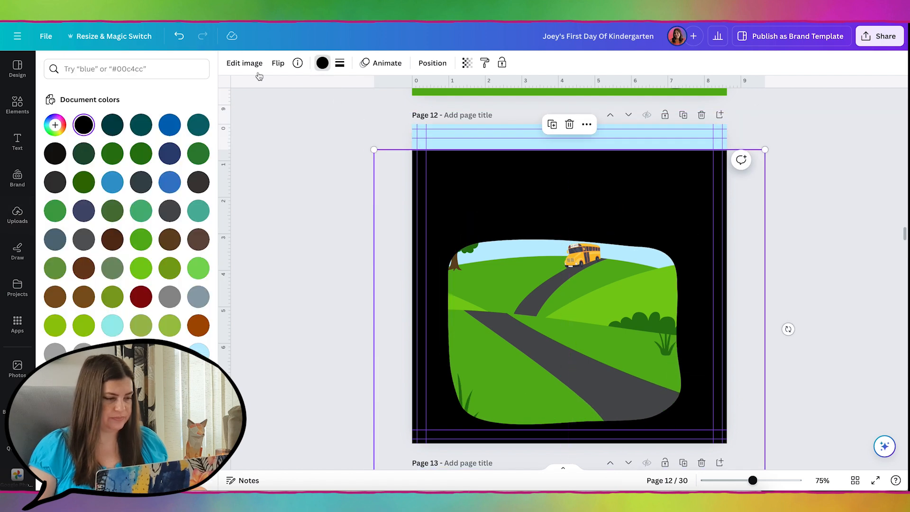
click(55, 125)
click(275, 222)
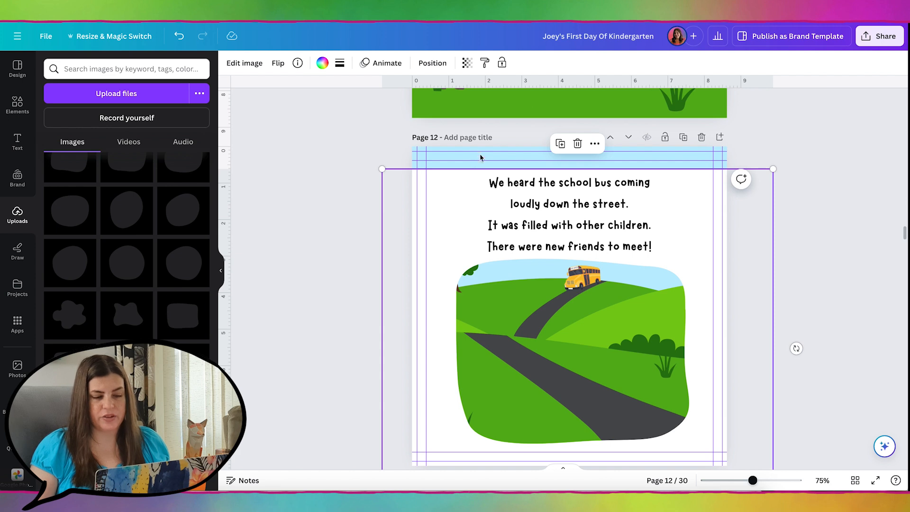
click(334, 234)
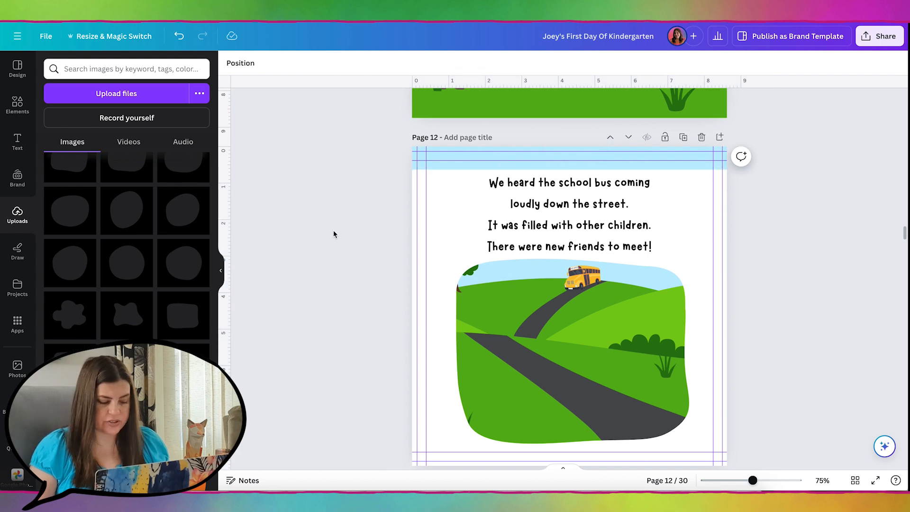
- Add a white rectangle behind the text and stretch it across page 12's upper edge to cover the blue strip above the frame
key(r)
drag(547, 289, 450, 199)
click(280, 63)
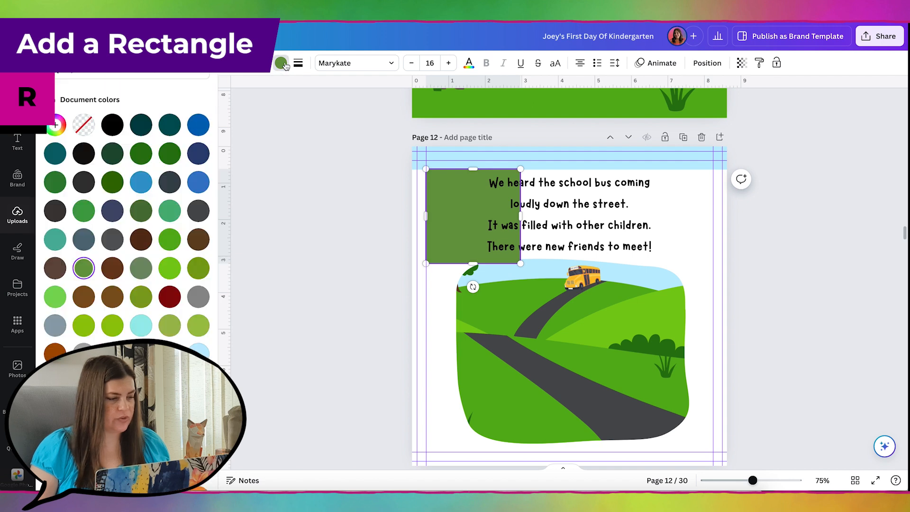
scroll(81, 149, down, 3)
click(114, 394)
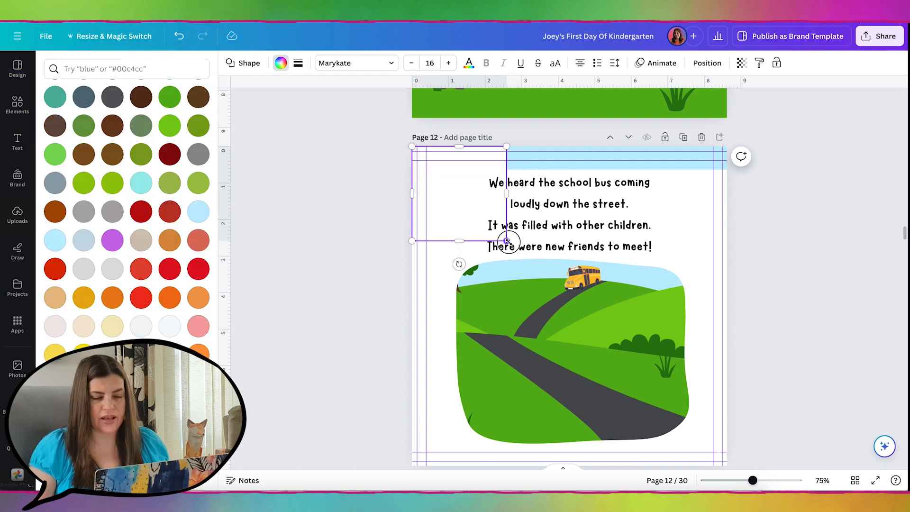
drag(507, 242, 727, 177)
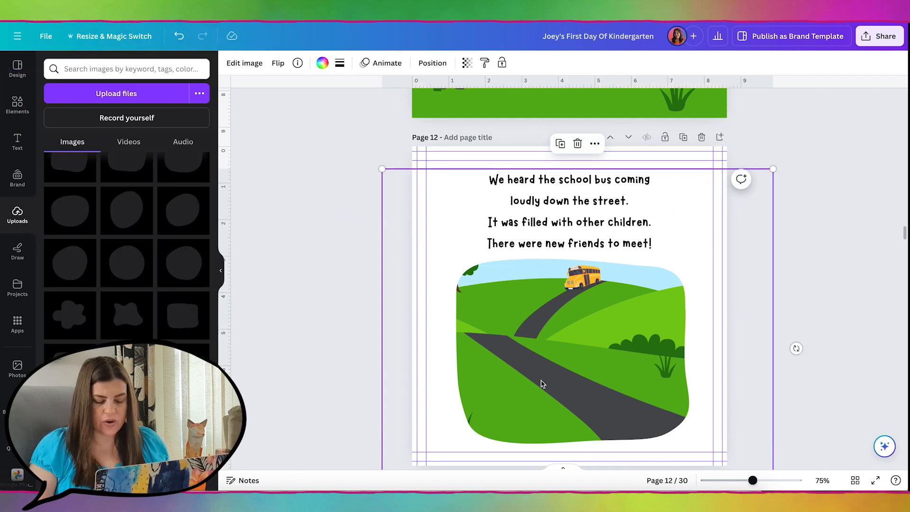
- Select the bus and hills landscape layers together, then shift and shrink them so the bus and dark green tree fit inside the frame's opening
scroll(805, 204, down, 3)
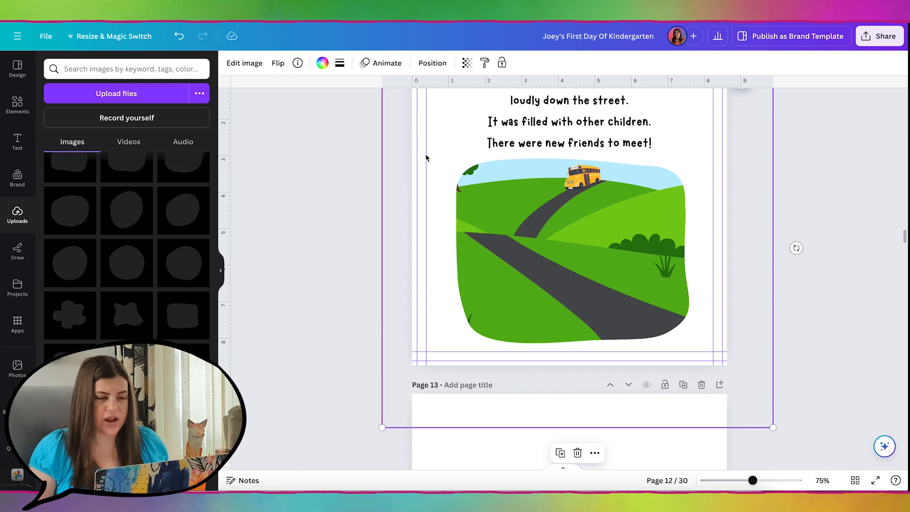
click(432, 63)
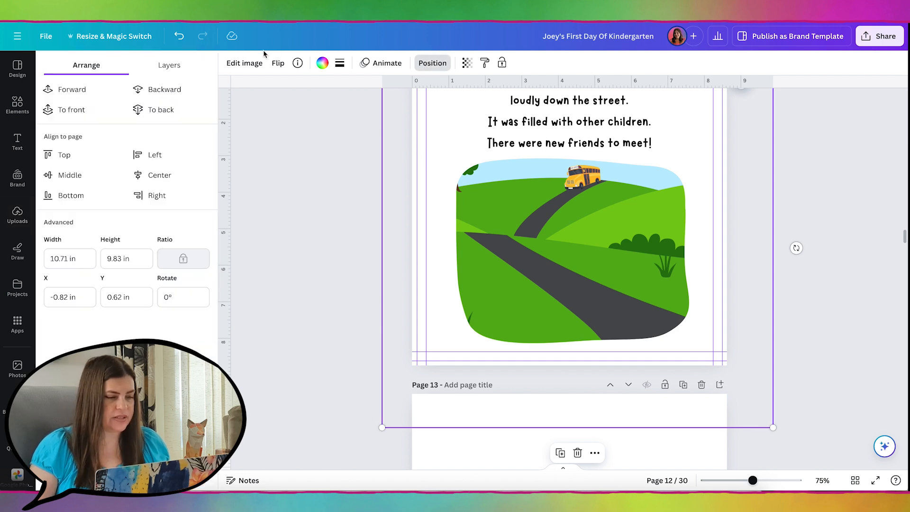
click(170, 65)
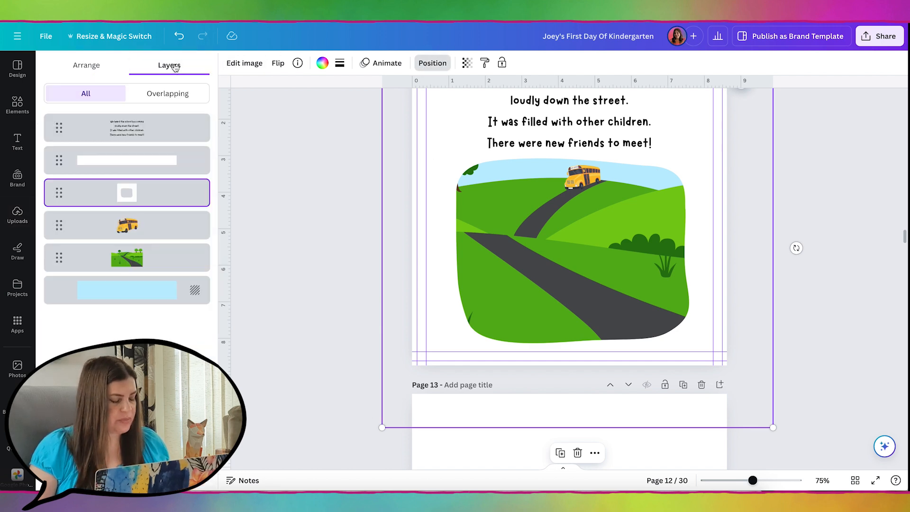
click(127, 256)
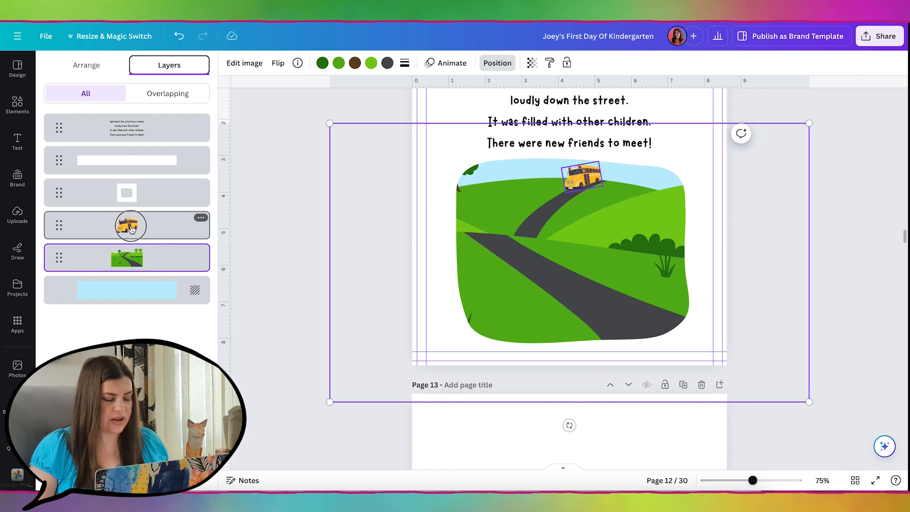
shift+click(132, 229)
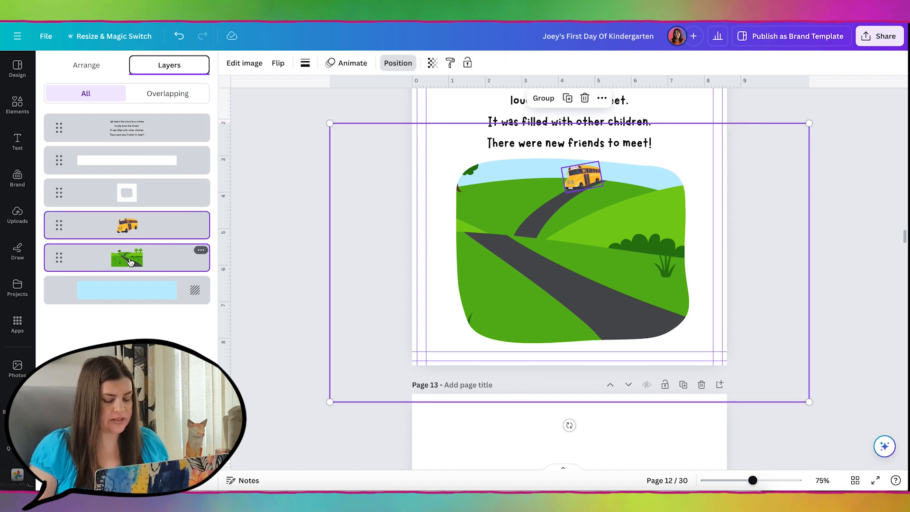
drag(557, 210, 608, 234)
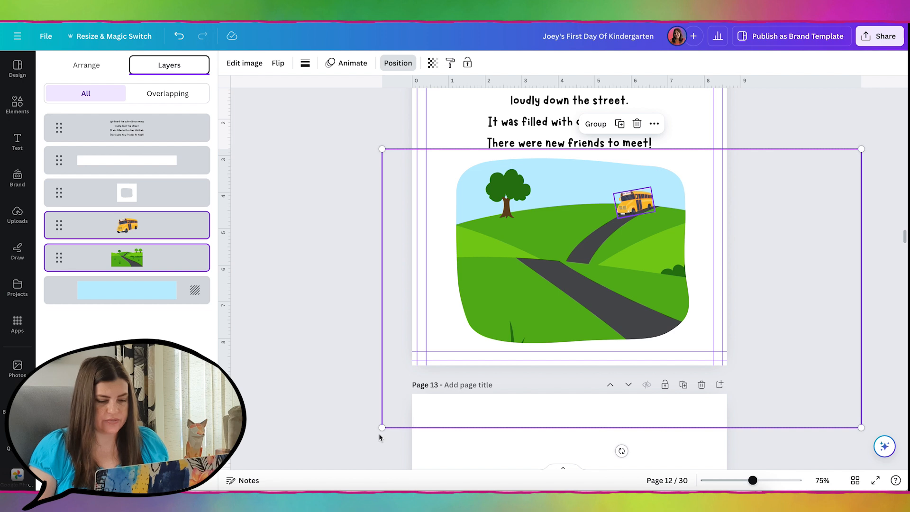
drag(383, 426, 433, 392)
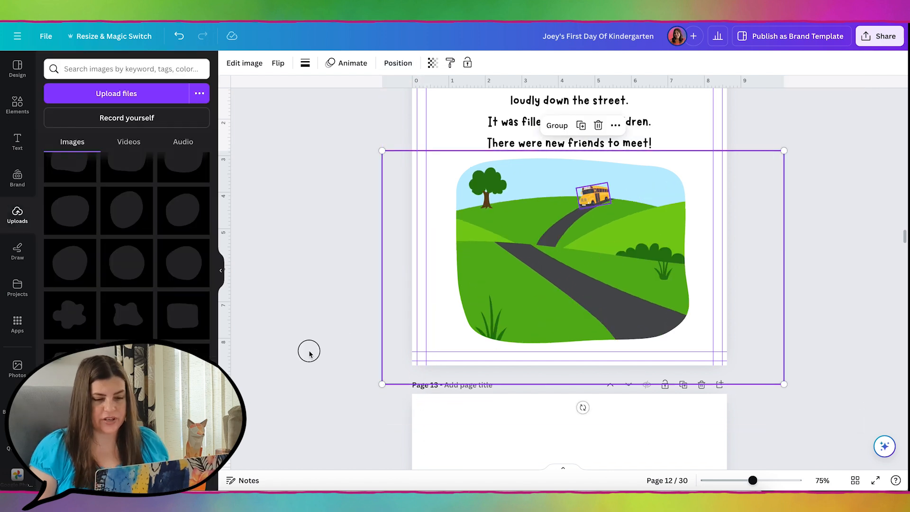
- Search the graphics library for "squirrel"
click(824, 239)
scroll(823, 239, down, 1)
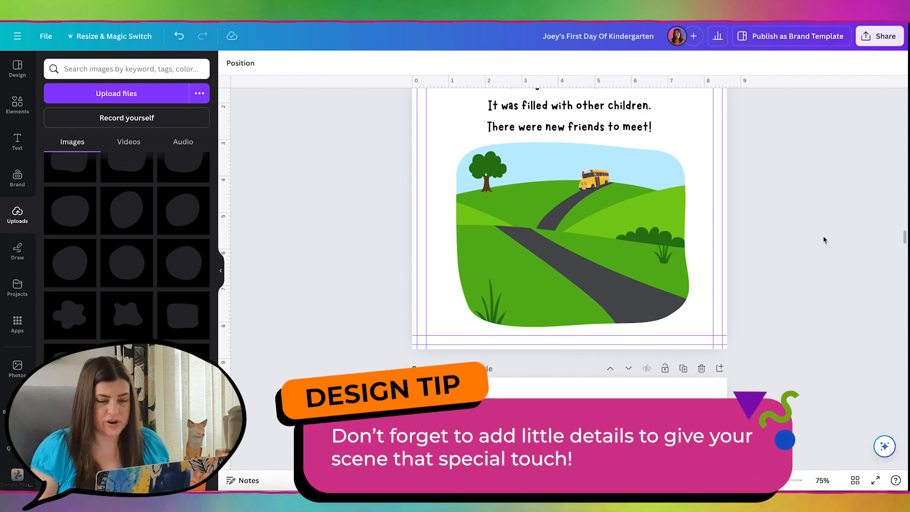
scroll(484, 296, up, 5)
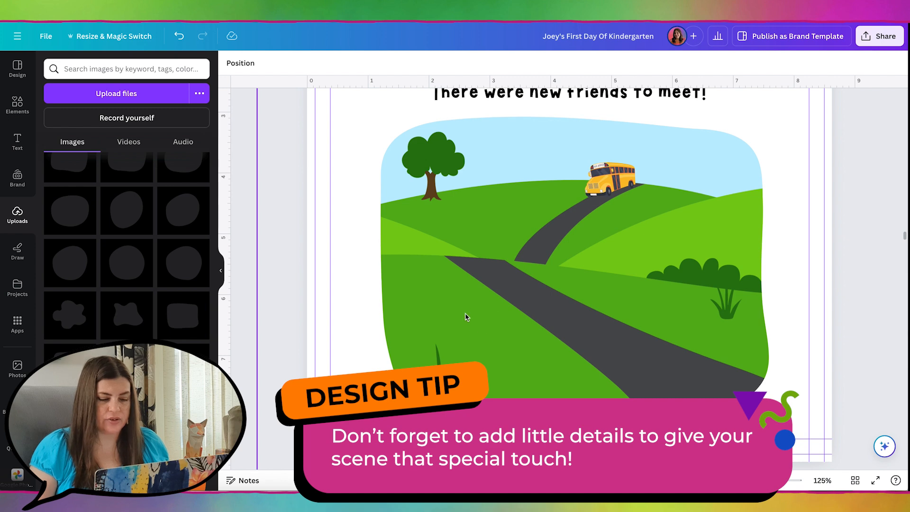
click(18, 104)
text(sq)
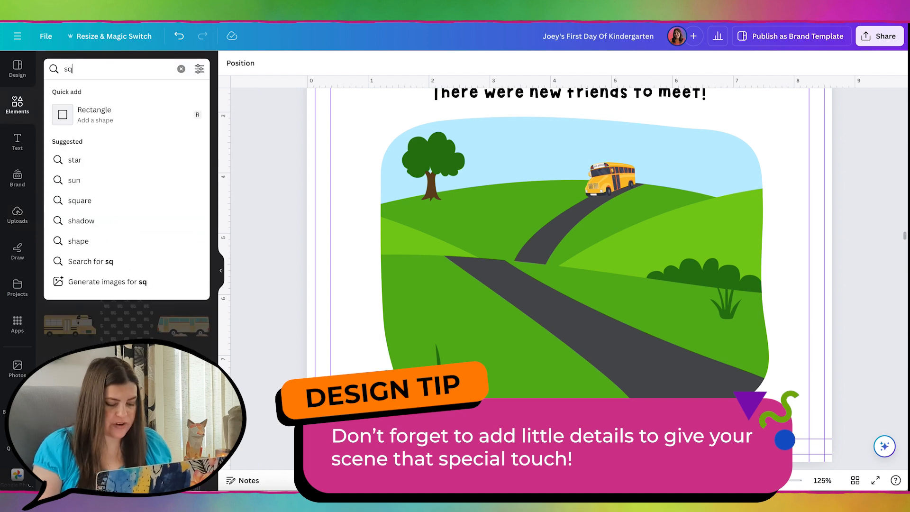
text(uirrel)
key(Return)
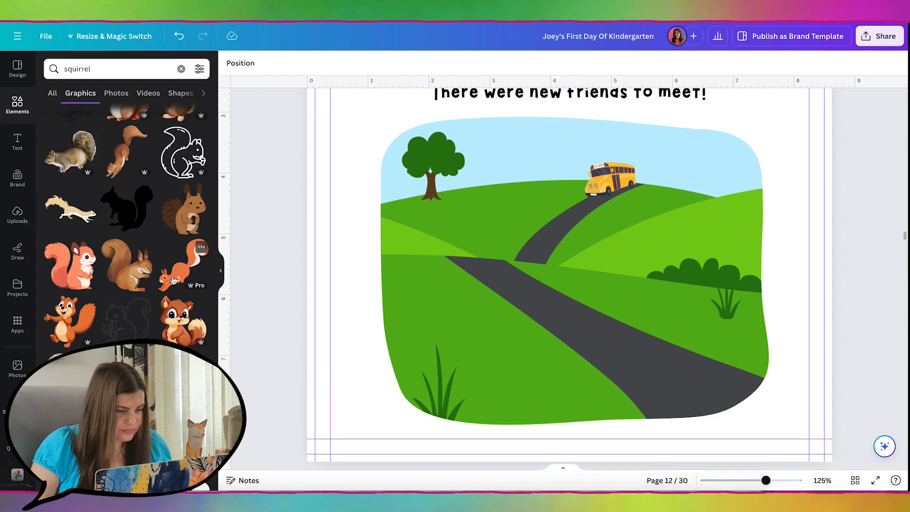
- Add the running orange squirrel, shrink it onto the grass beside the road's near bend, and flip it horizontally
click(173, 281)
key(super+minus)
key(super+minus)
drag(684, 127, 510, 292)
click(277, 63)
click(285, 90)
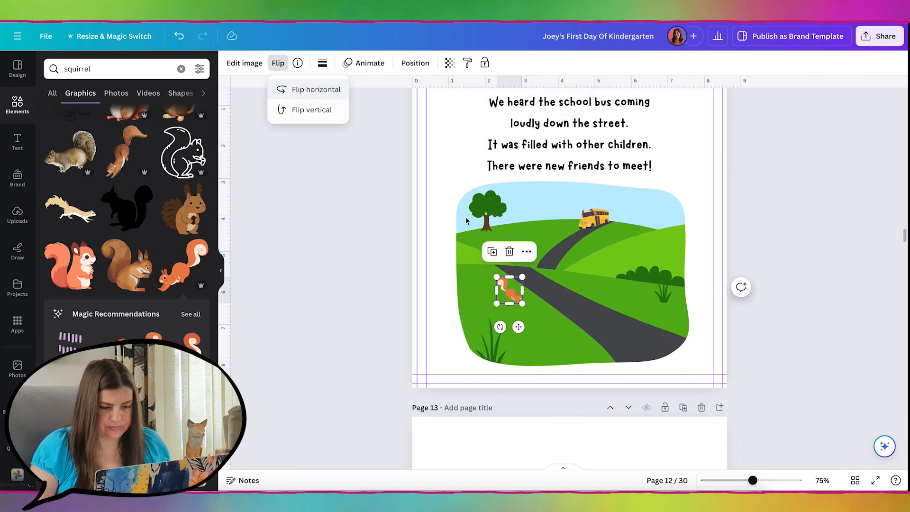
- Search for "tuft of grass" and place a small grass clump just below the squirrel
key(super+plus)
key(super+plus)
click(60, 68)
text(tuft)
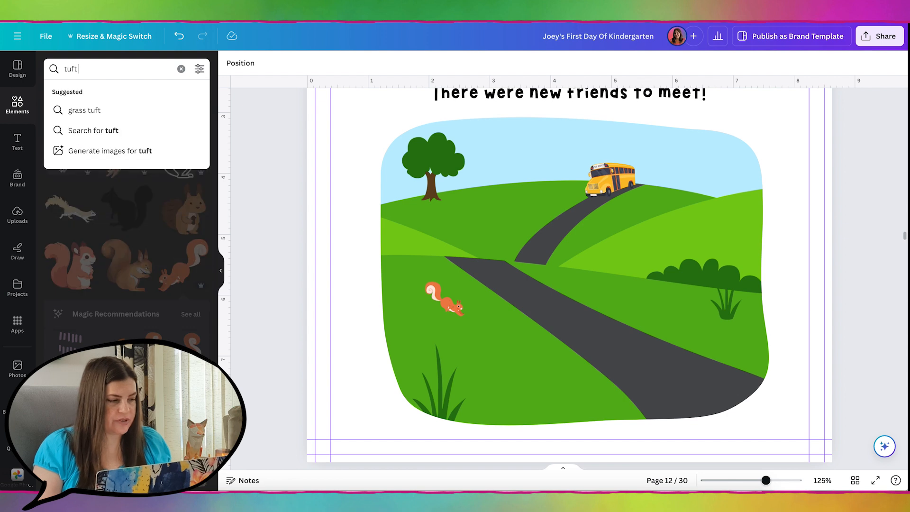
text( of grass)
key(Return)
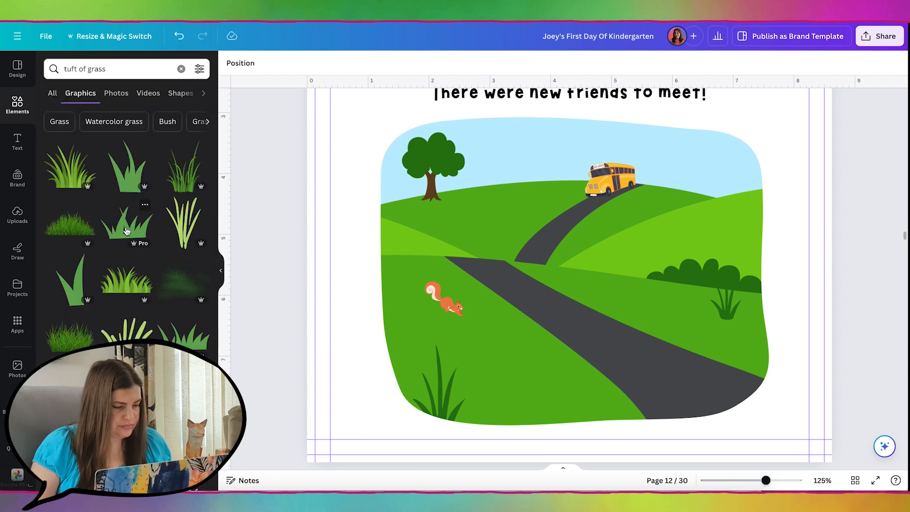
click(127, 165)
drag(675, 132, 459, 319)
- Recolor the grass clump under the squirrel with the dark green sampled from the tall foreground grass
click(322, 63)
click(55, 124)
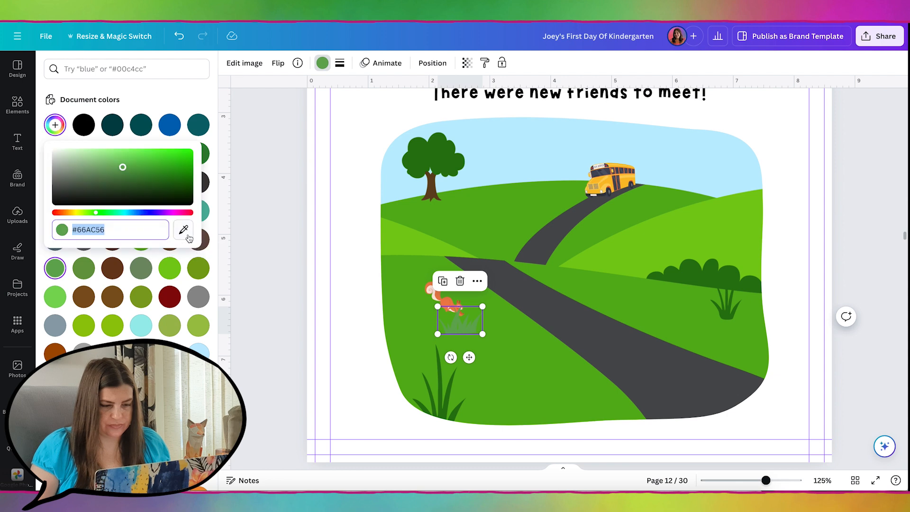
click(183, 229)
click(443, 417)
- Search for "bush" and place the leafy bush with red flowers along the scene's lower edge beside the tall grass, slightly reduced
click(17, 104)
text(bush)
key(Return)
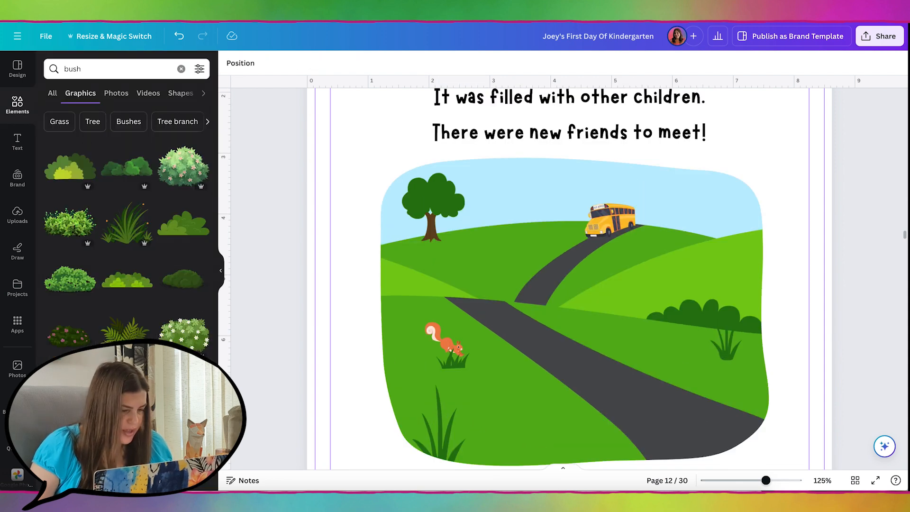
scroll(126, 237, down, 5)
drag(127, 288, 461, 429)
scroll(460, 441, down, 2)
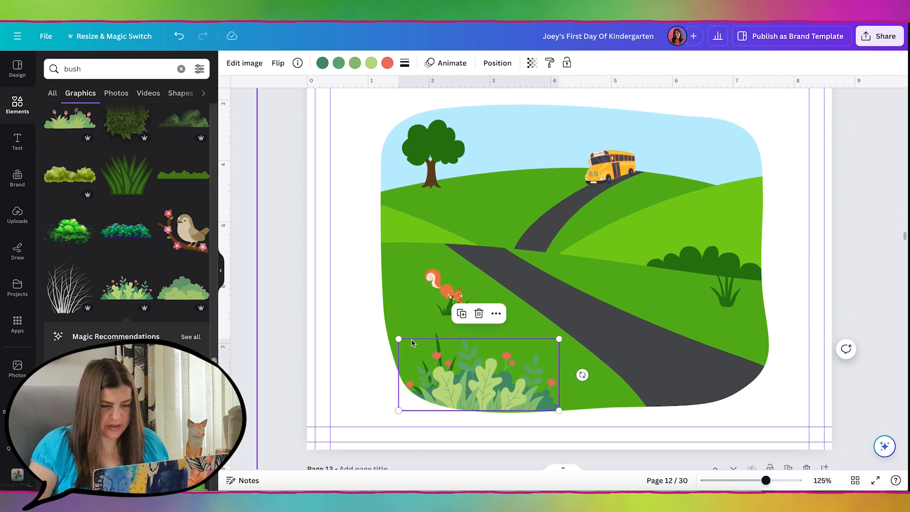
drag(399, 339, 405, 342)
drag(483, 376, 493, 378)
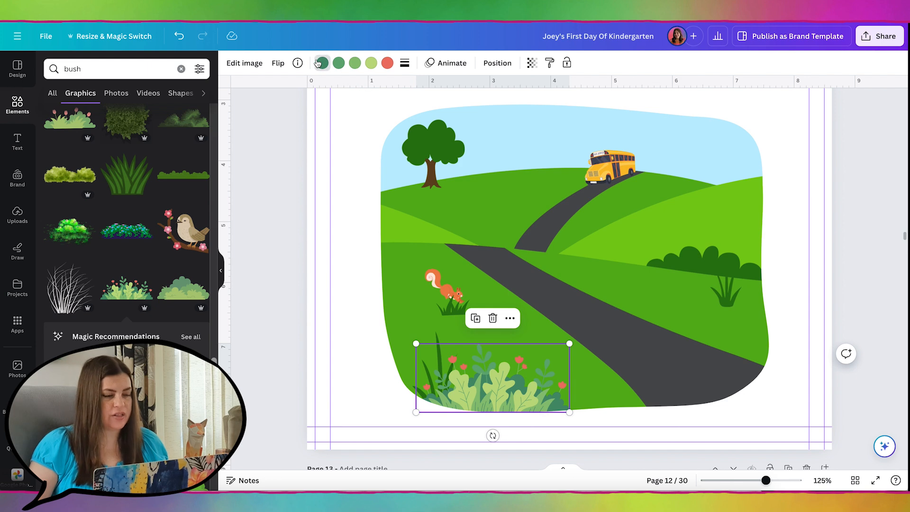
- Recolor the flowering bush to match the scene, sampling its darkest green from the grass clump across the road
click(318, 63)
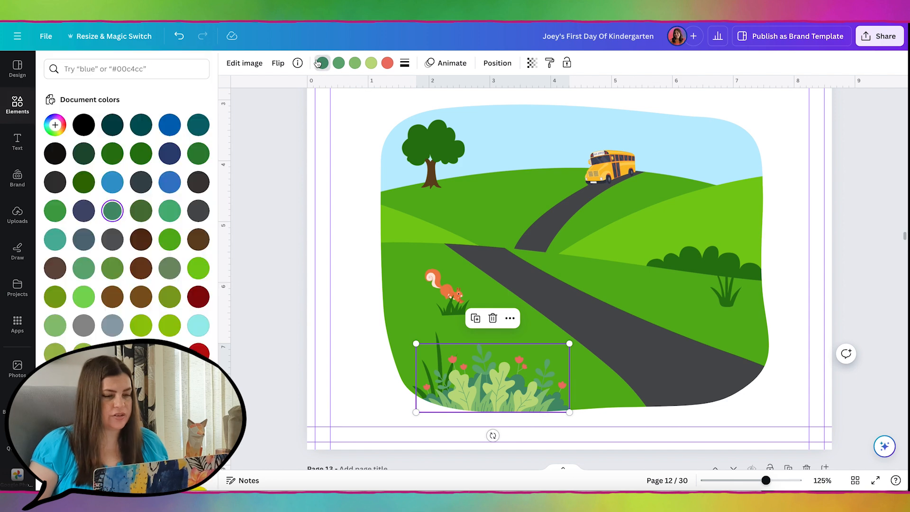
click(55, 124)
click(183, 230)
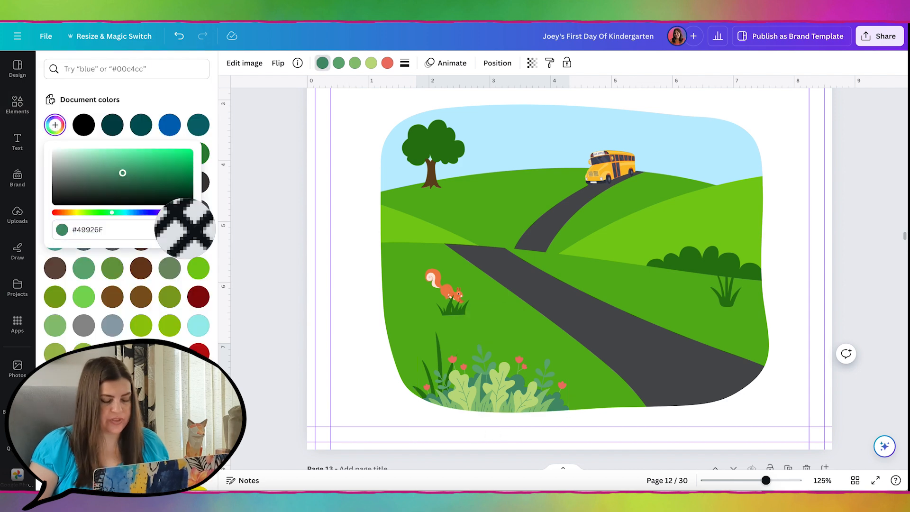
click(722, 297)
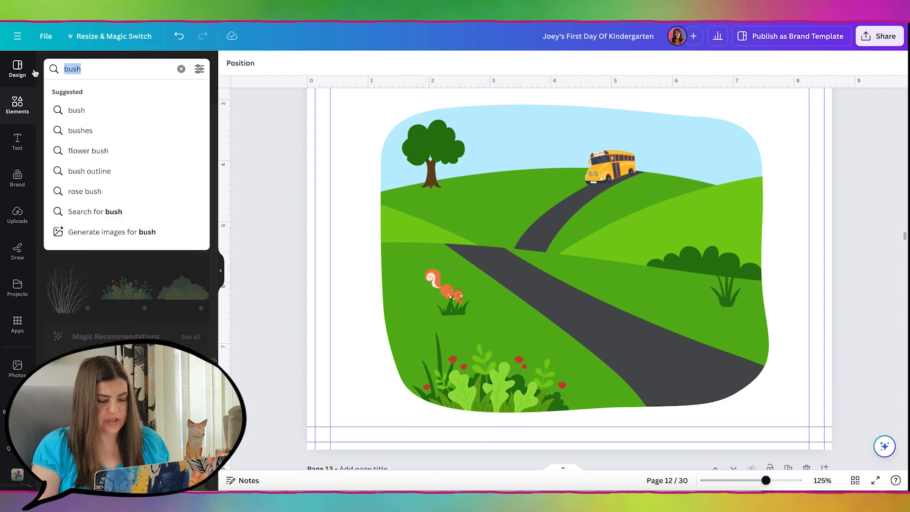
- Search for "trees" and place the slim rounded tree on the light green hill beyond the bus
text(trees)
key(Return)
click(139, 271)
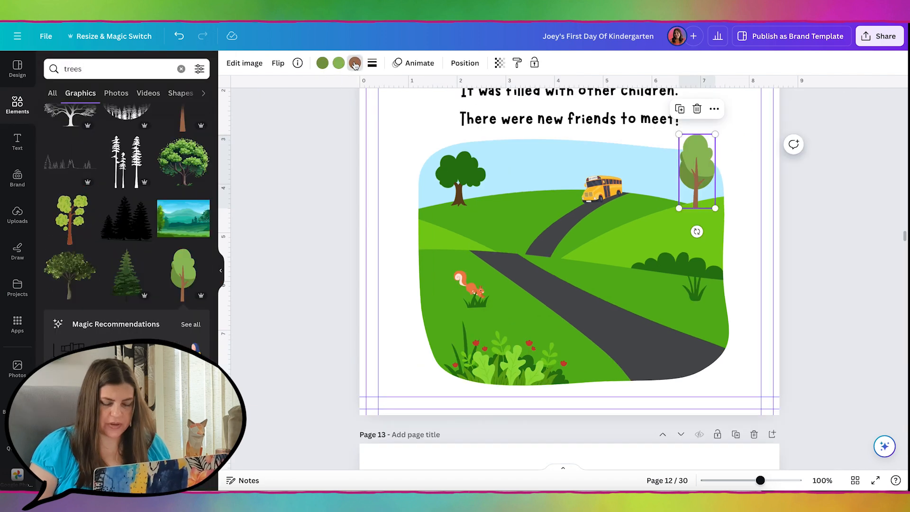
- Recolor the slim tree to match the scene, sampling its trunk brown from the dark green tree's trunk
click(355, 63)
click(55, 125)
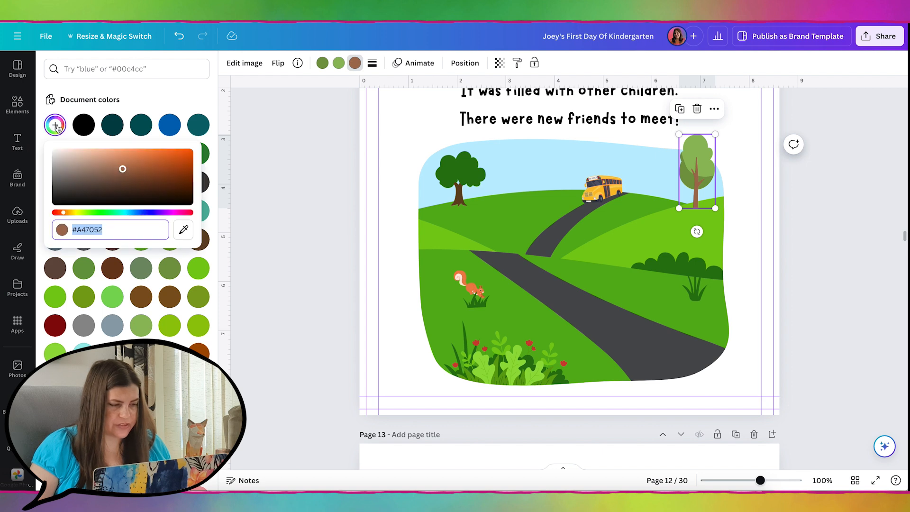
click(185, 231)
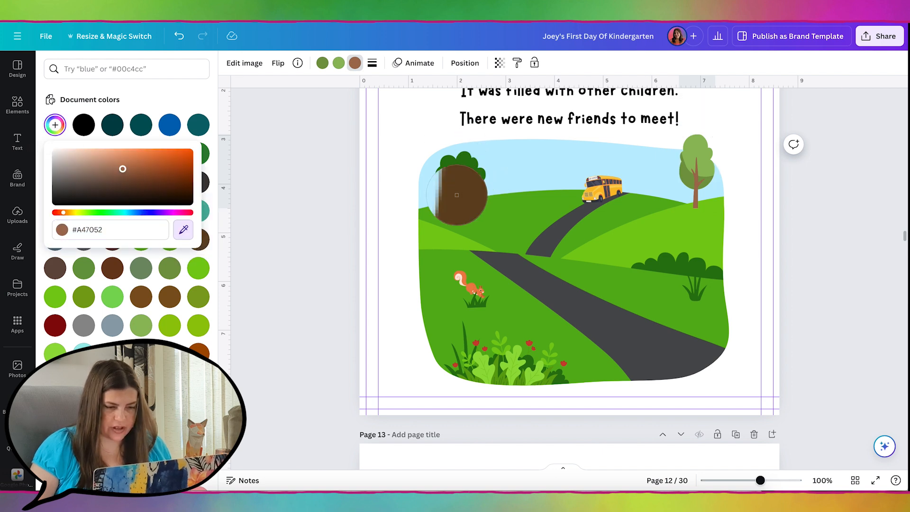
click(458, 198)
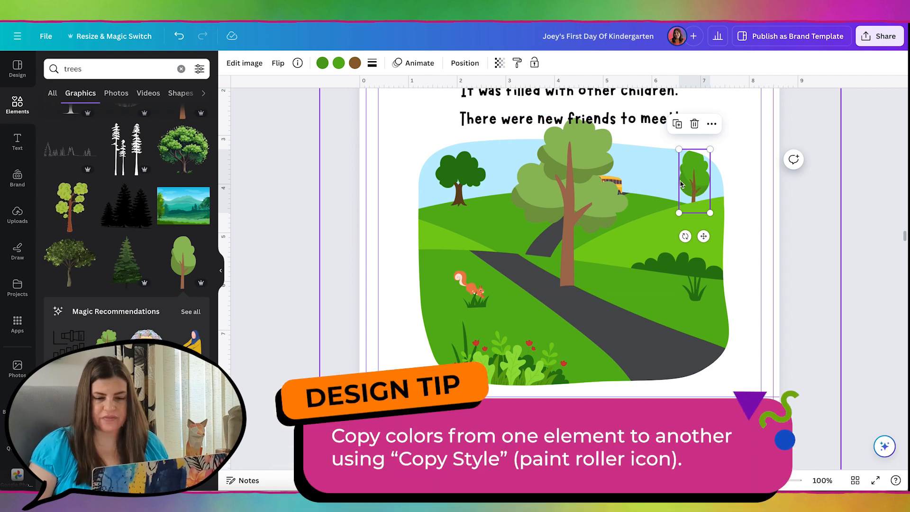
- Copy the slim tree's style onto the larger branching tree, shrink it beside the bus, and darken its foliage with #499214
click(517, 66)
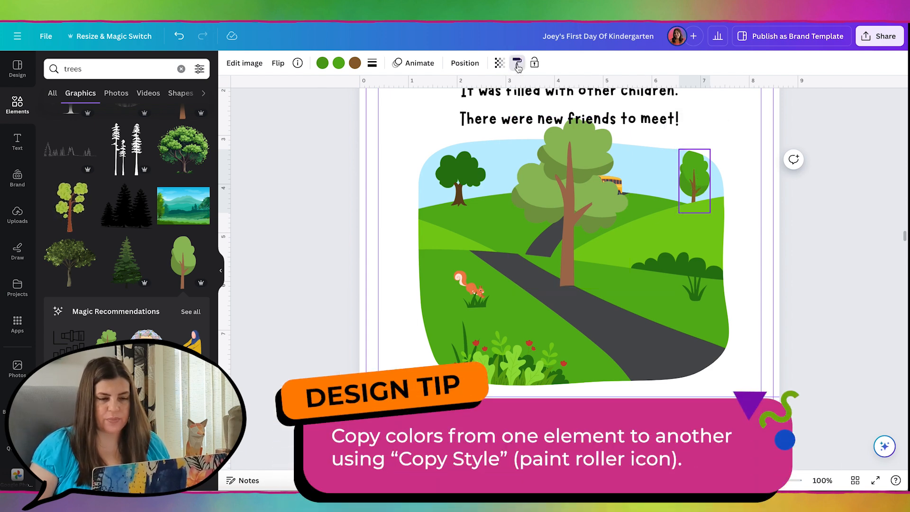
click(577, 186)
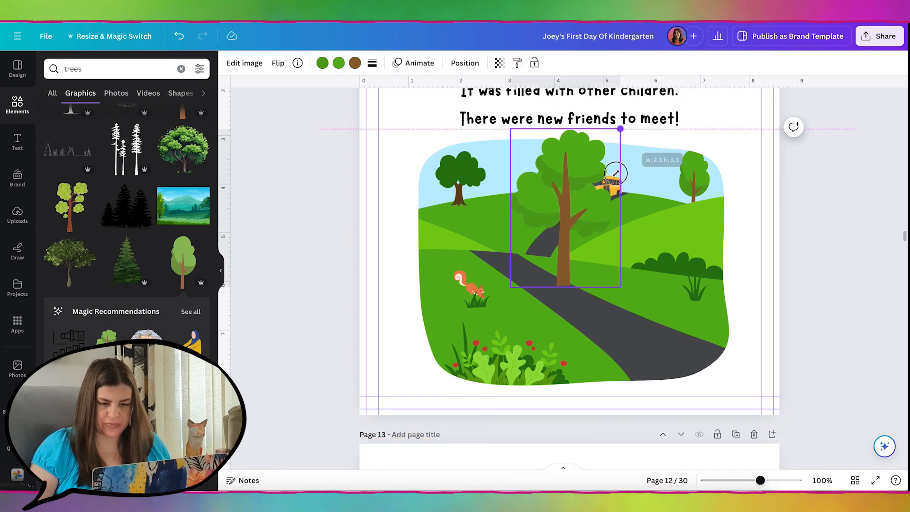
click(321, 64)
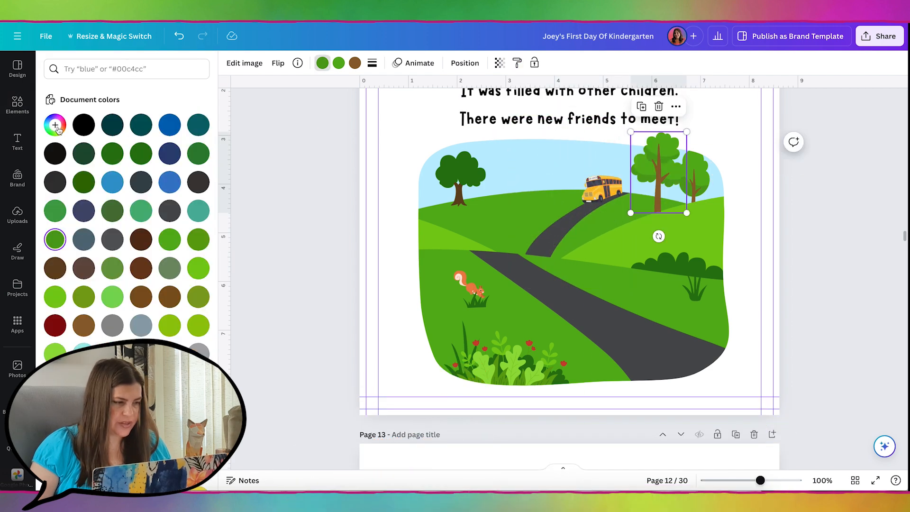
click(55, 126)
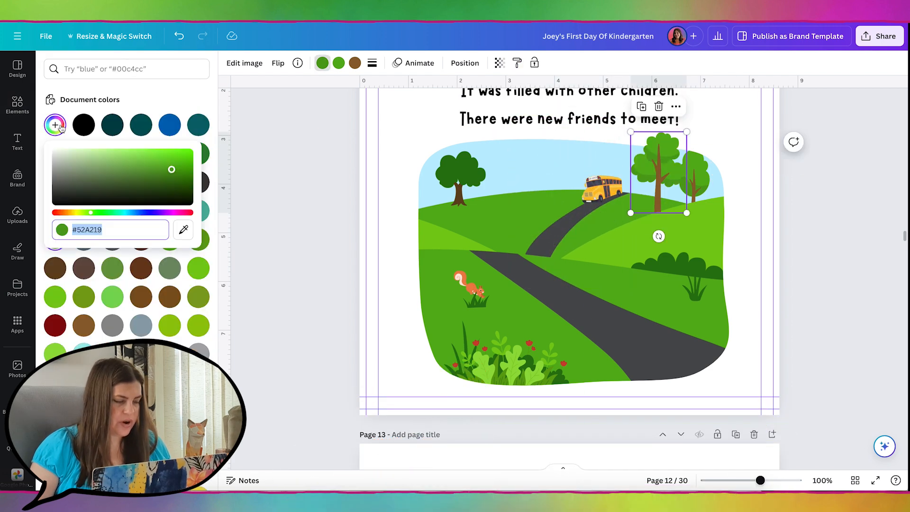
click(173, 174)
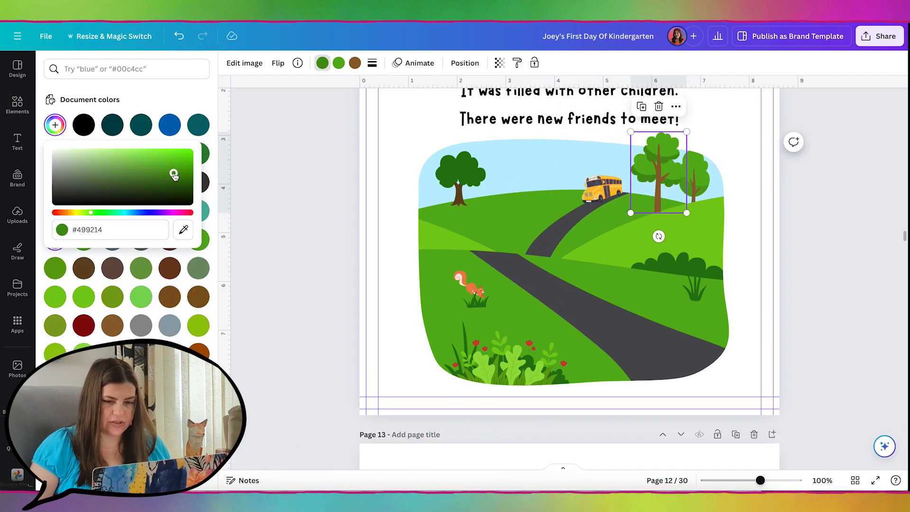
click(335, 66)
click(56, 125)
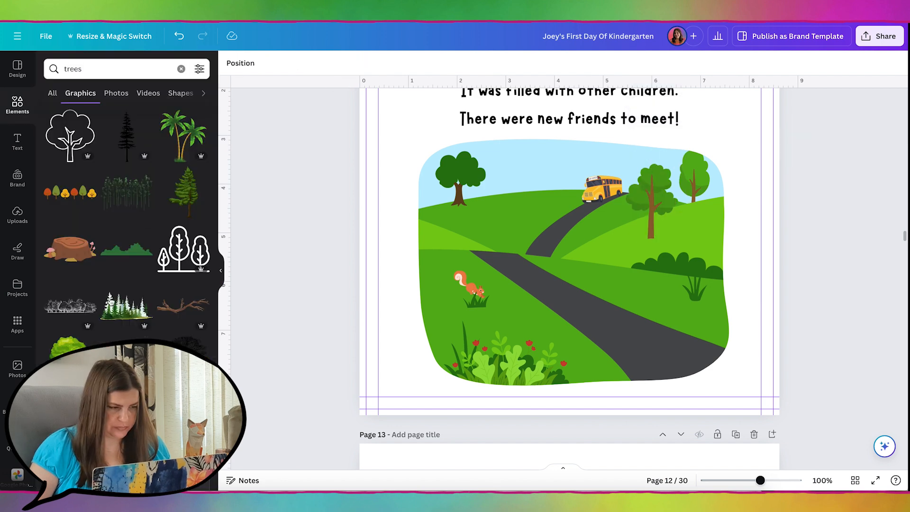
- Search for "bird flying" and add the flock of black bird silhouettes to the page
click(102, 68)
double_click(101, 68)
text(b)
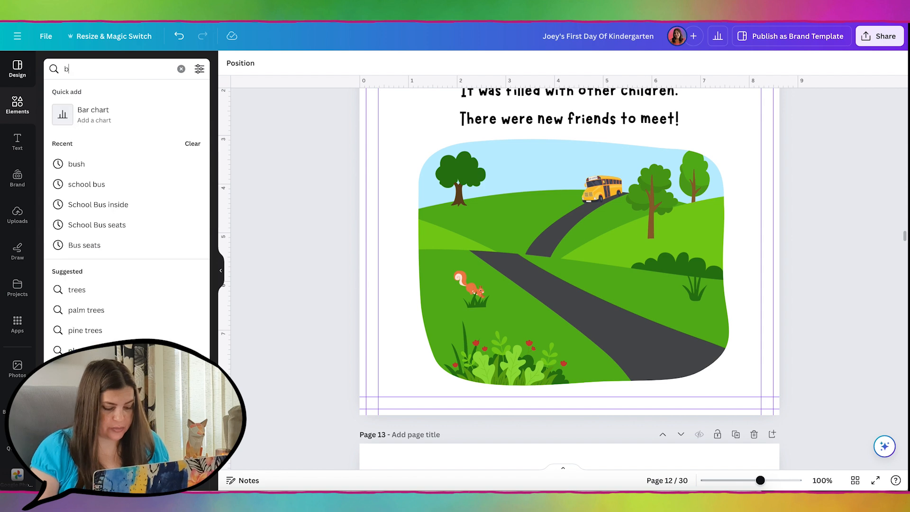
text(ird flyi)
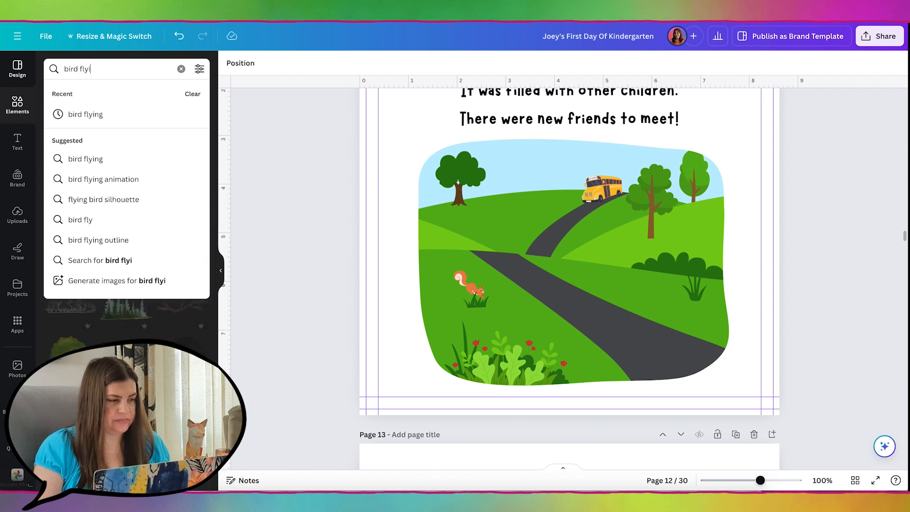
text(ng)
key(Return)
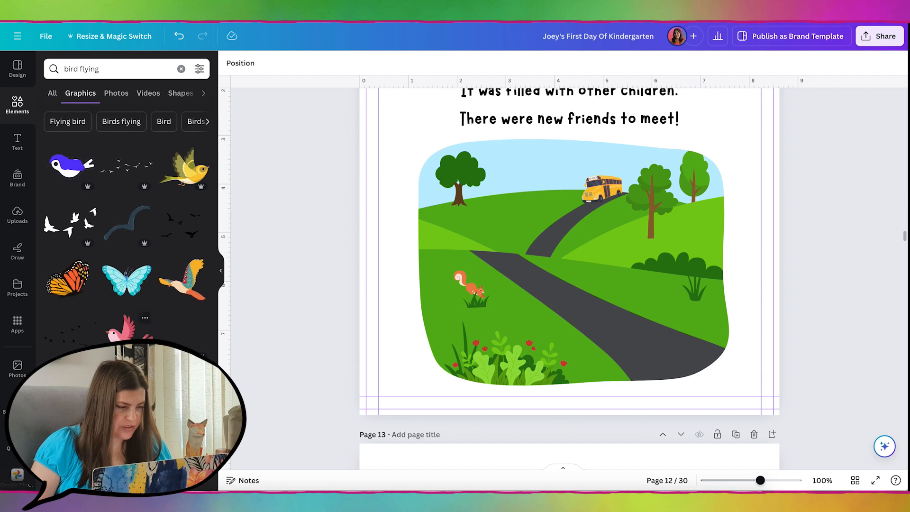
click(183, 224)
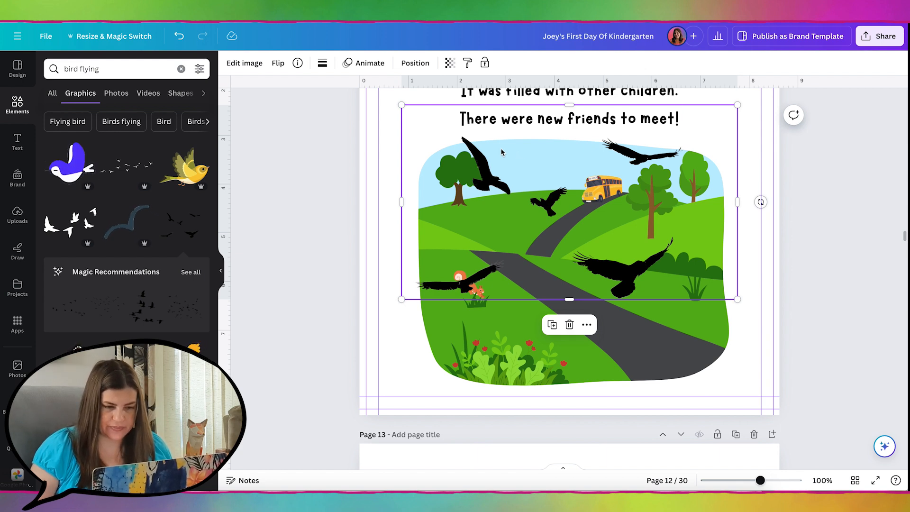
- Crop the flock to a single bird, shrink it, and place it in the sky between the dark green tree and the bus
drag(569, 105, 570, 128)
drag(738, 214, 518, 211)
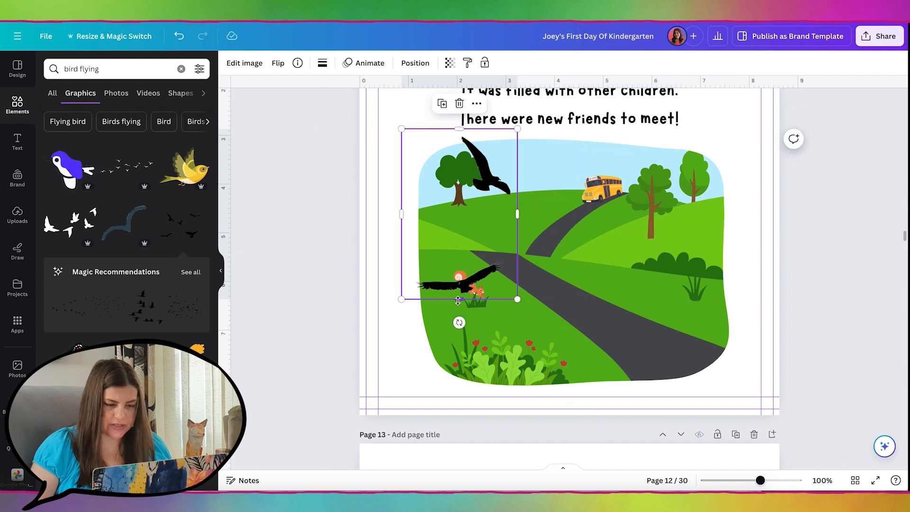
drag(459, 298, 460, 225)
drag(460, 226, 459, 207)
drag(518, 128, 506, 166)
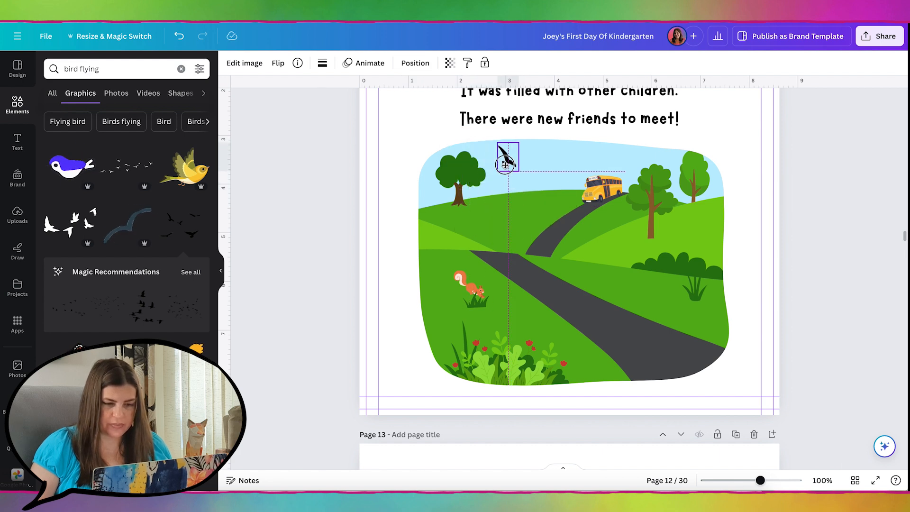
key(Escape)
- Search for grass tuft graphics and place a small dark green tuft at the base of the branching tree's trunk
click(107, 69)
key(ctrl+a)
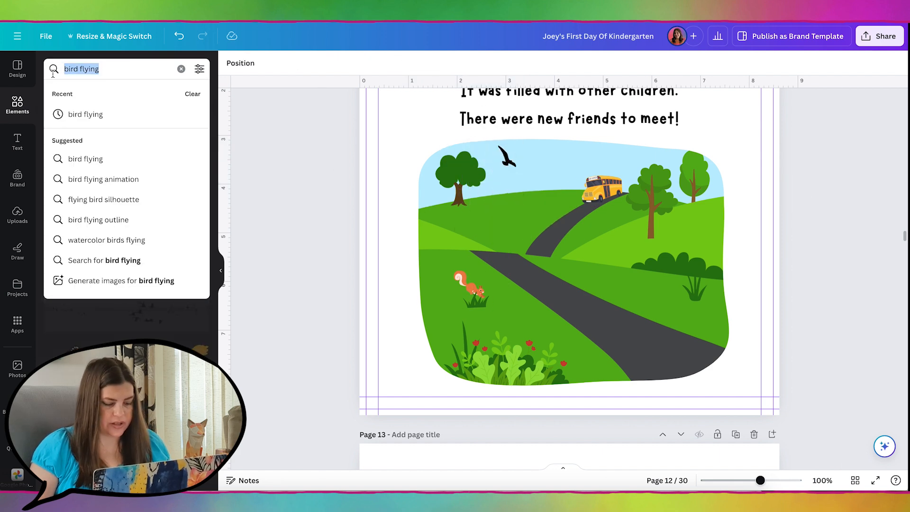
text(grass)
key(Return)
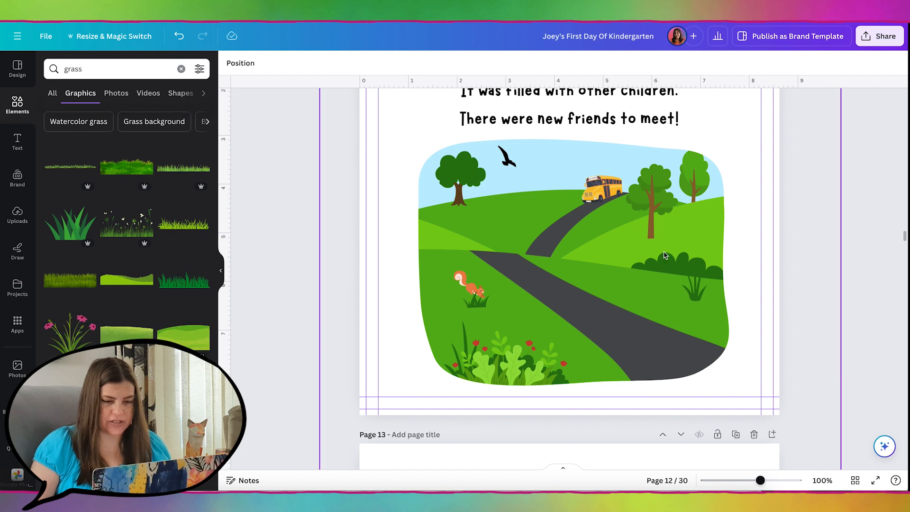
drag(617, 119, 658, 265)
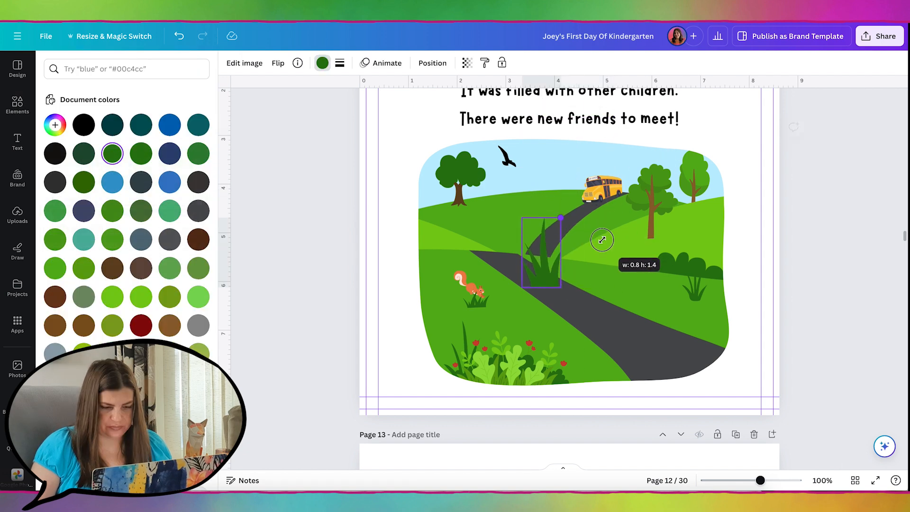
click(862, 174)
scroll(861, 175, up, 3)
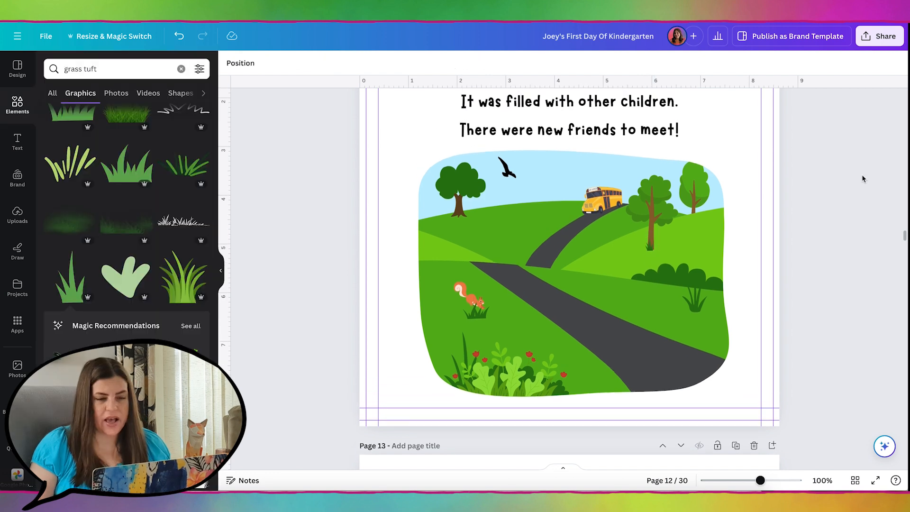
scroll(862, 178, down, 5)
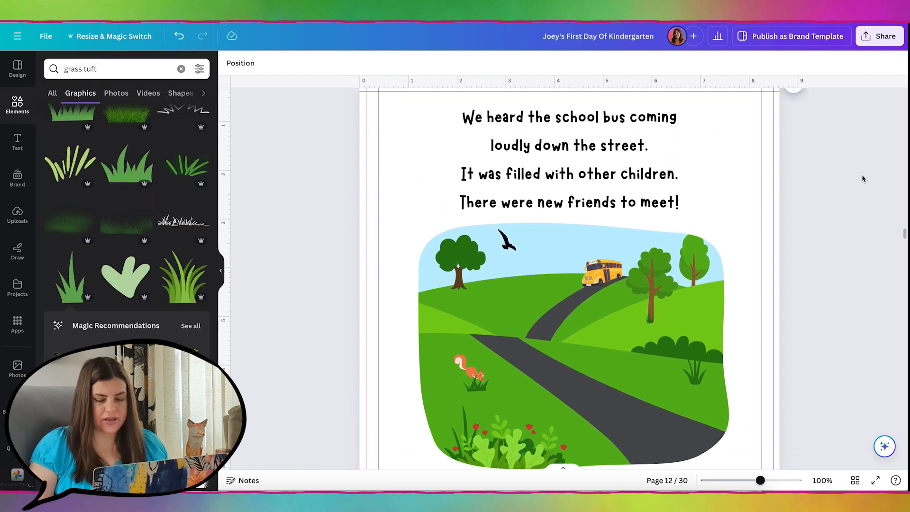
- Move page 13's centred text block up to the upper part of the page
scroll(861, 178, down, 4)
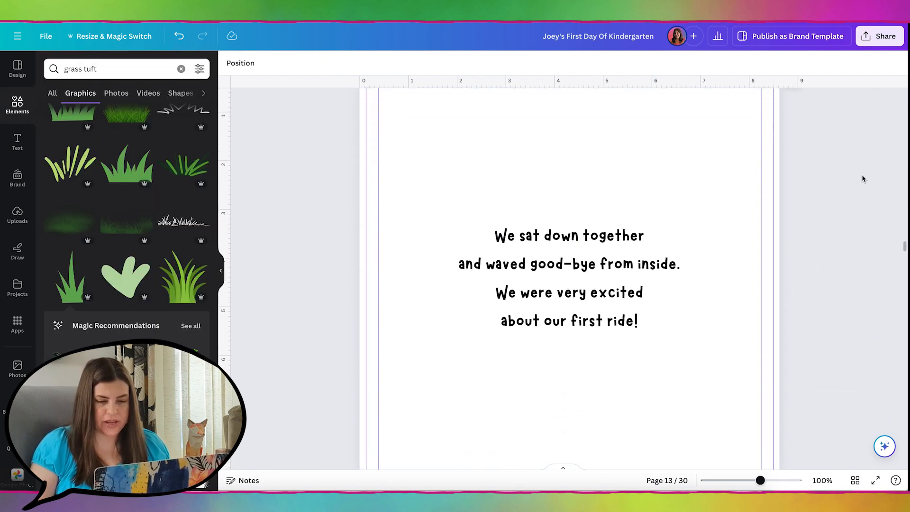
key(ctrl+minus)
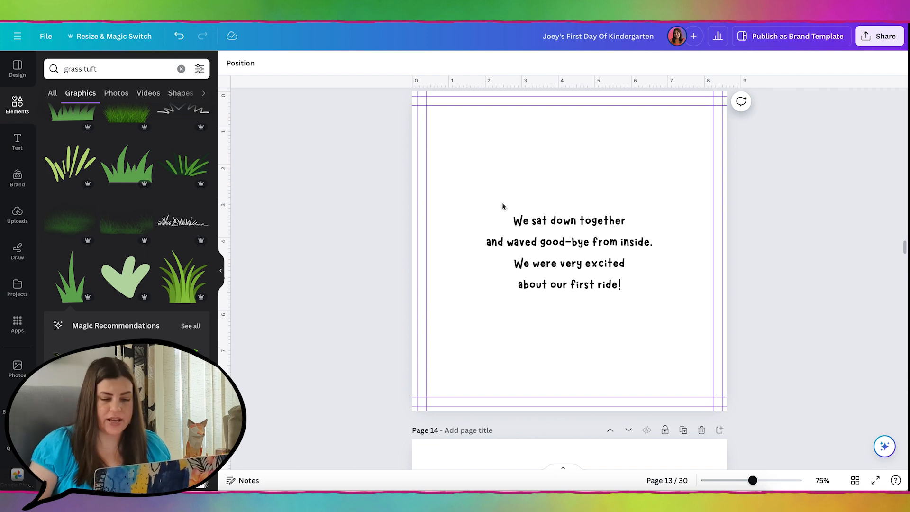
click(566, 267)
drag(566, 270, 573, 180)
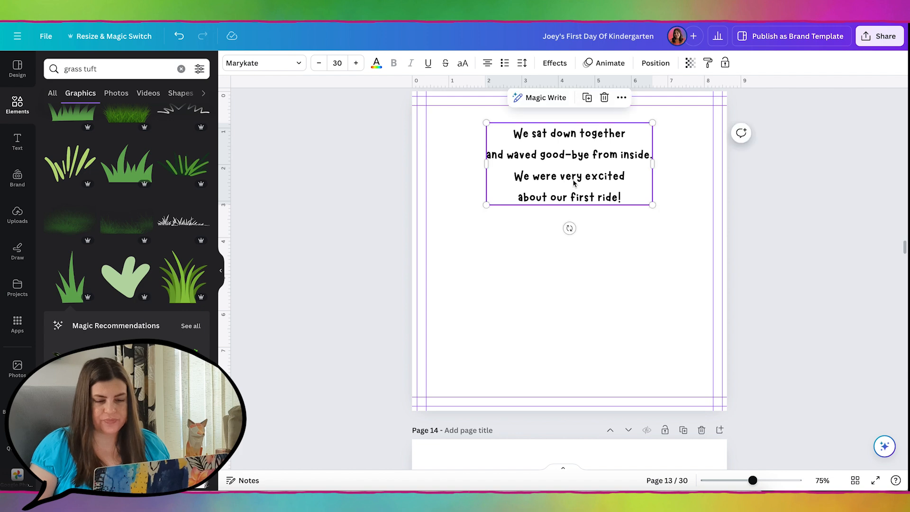
- Nudge the text blocks on pages 12 and 13 slightly upward so they sit at matching heights
scroll(573, 180, up, 8)
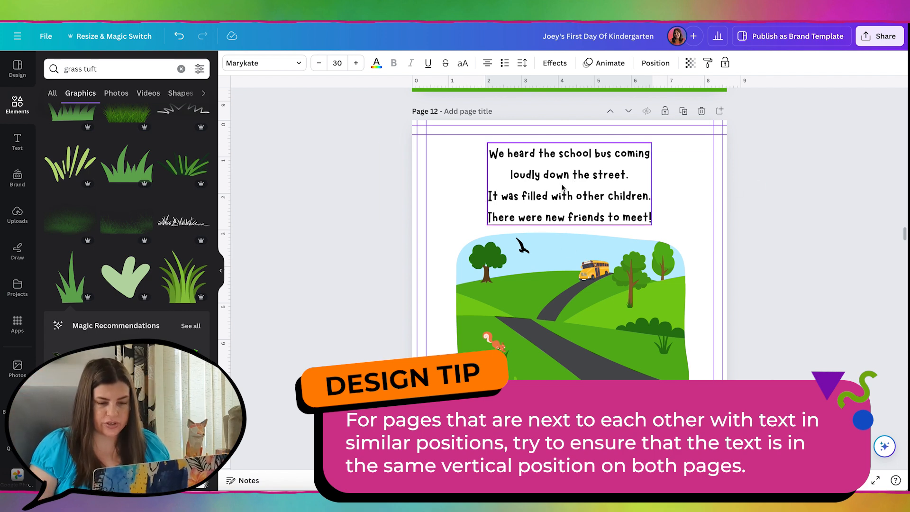
drag(568, 188, 571, 181)
click(800, 195)
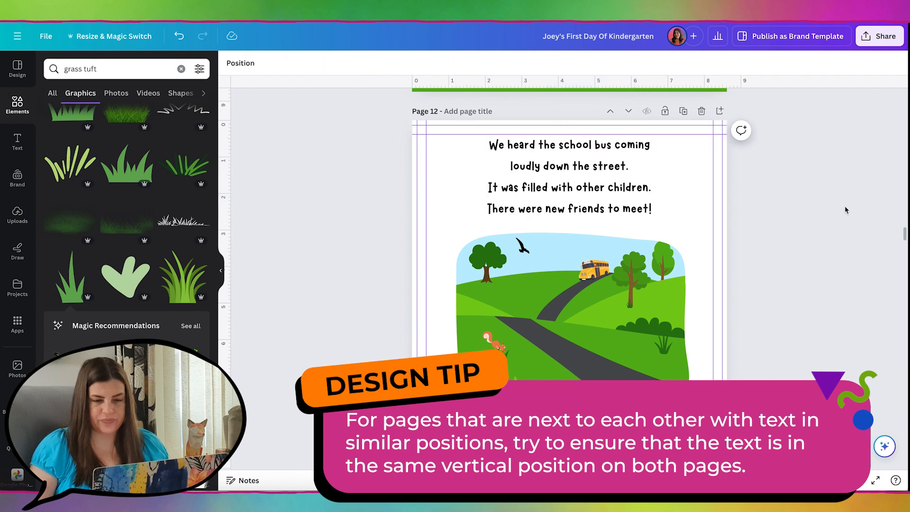
scroll(846, 209, down, 10)
click(575, 197)
drag(575, 198, 569, 188)
click(826, 259)
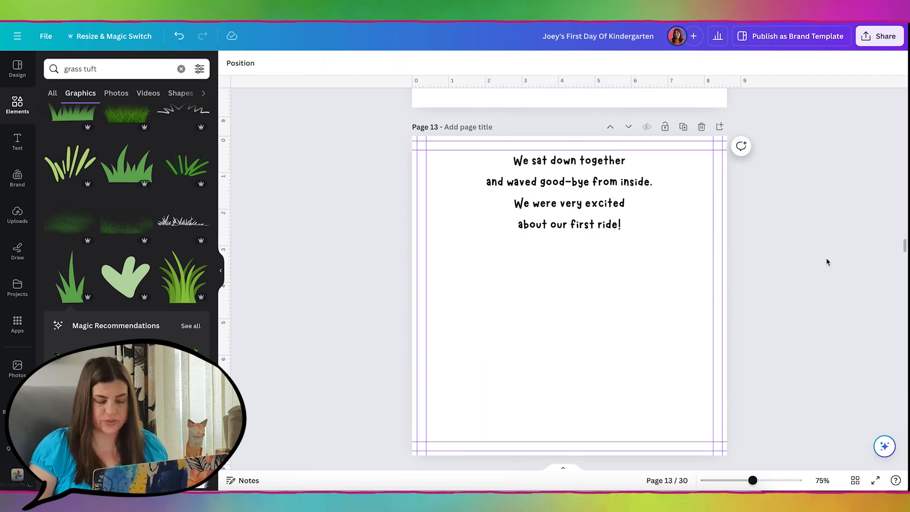
- Copy page 11's light blue sky background onto page 13
scroll(827, 262, down, 2)
scroll(326, 235, up, 10)
scroll(326, 234, up, 3)
click(540, 170)
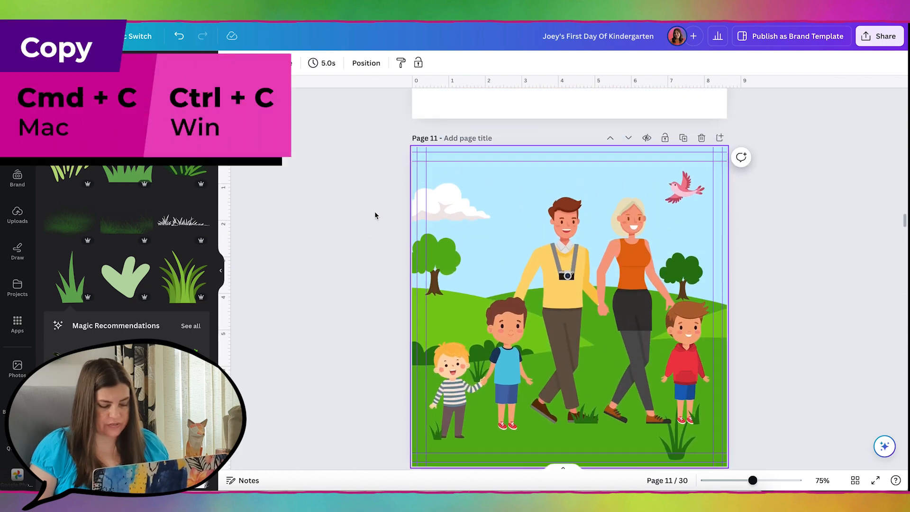
scroll(290, 230, down, 10)
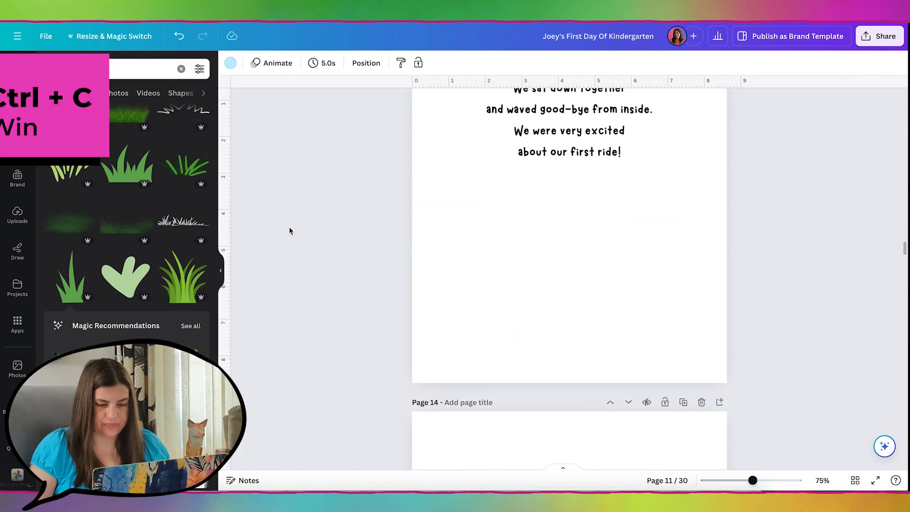
click(560, 275)
key(ctrl+v)
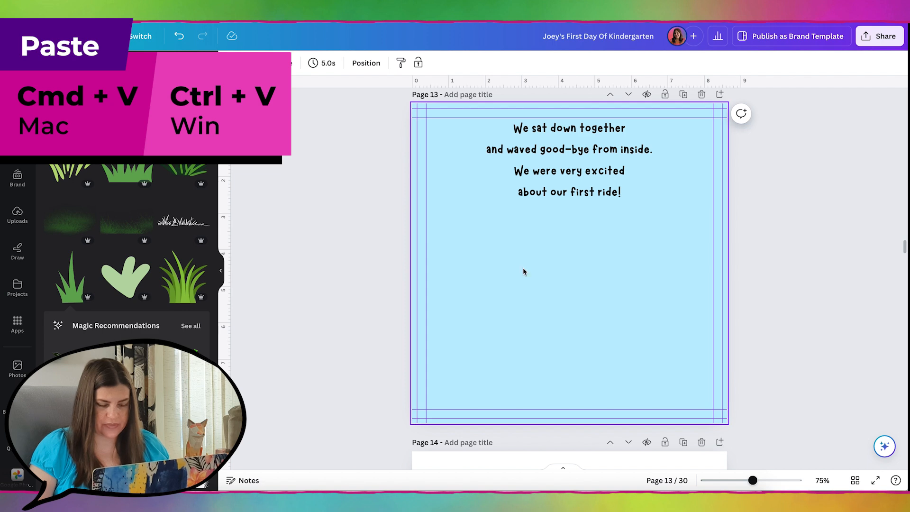
- Search the graphics for "bus" and narrow the search to "school bus" for page 13's illustration
scroll(344, 279, up, 1)
click(93, 66)
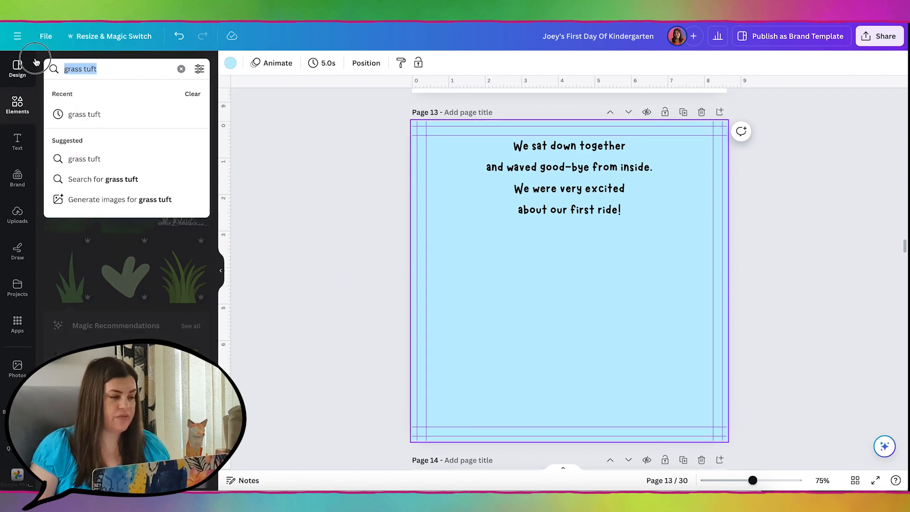
text(bus)
key(Return)
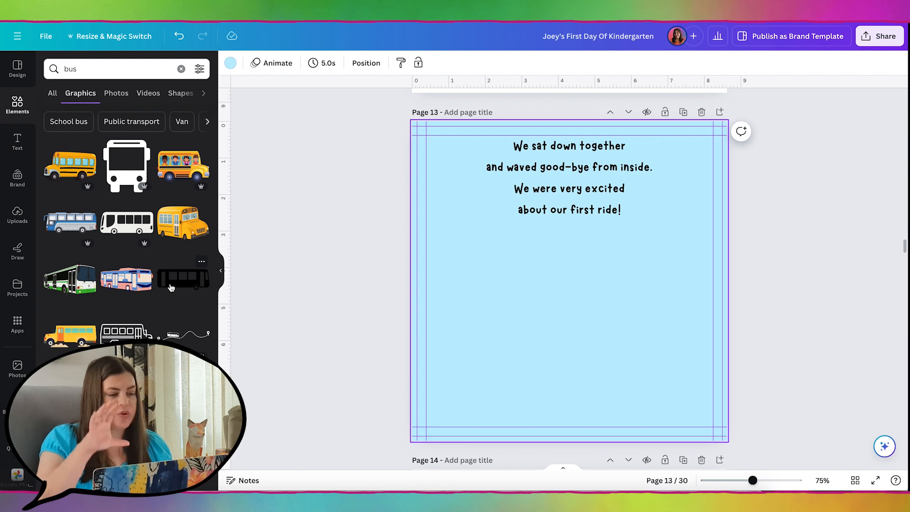
scroll(171, 287, down, 1)
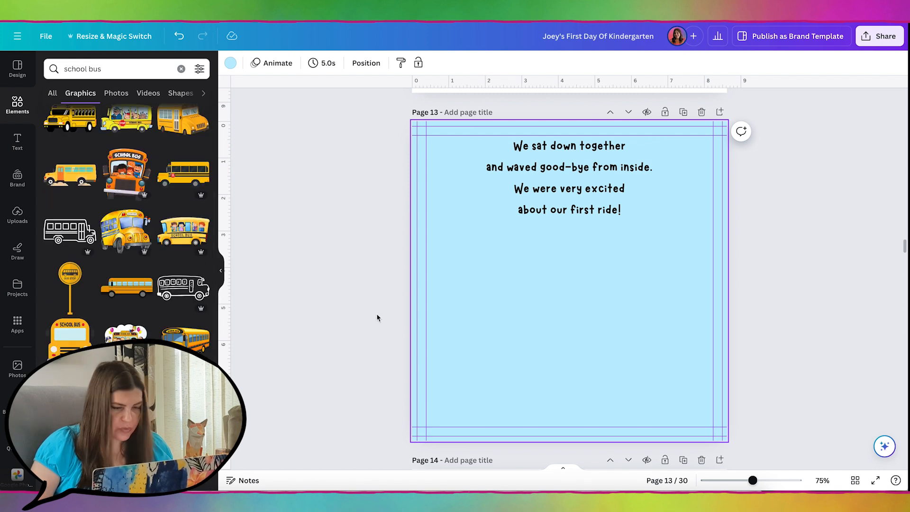
- Try to flip the small school bus on page 12 horizontally so its mirrored lettering reads correctly
scroll(377, 317, up, 6)
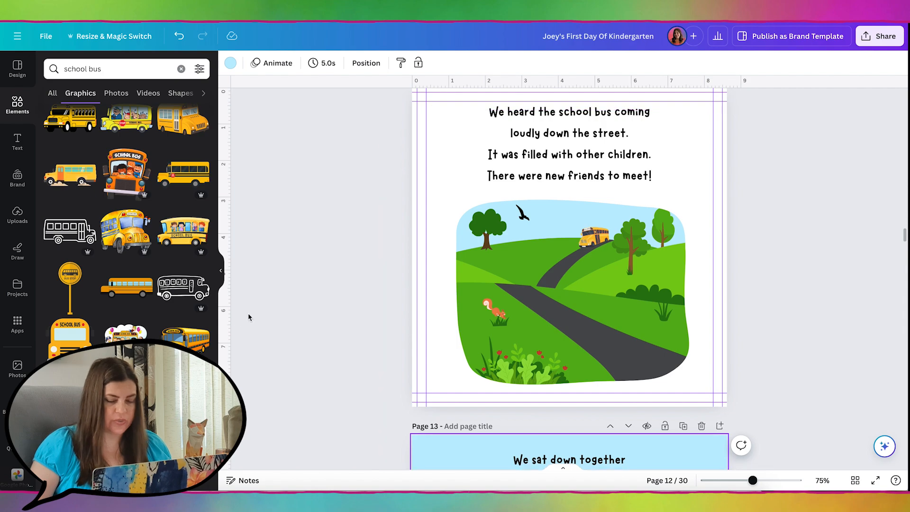
scroll(86, 342, down, 2)
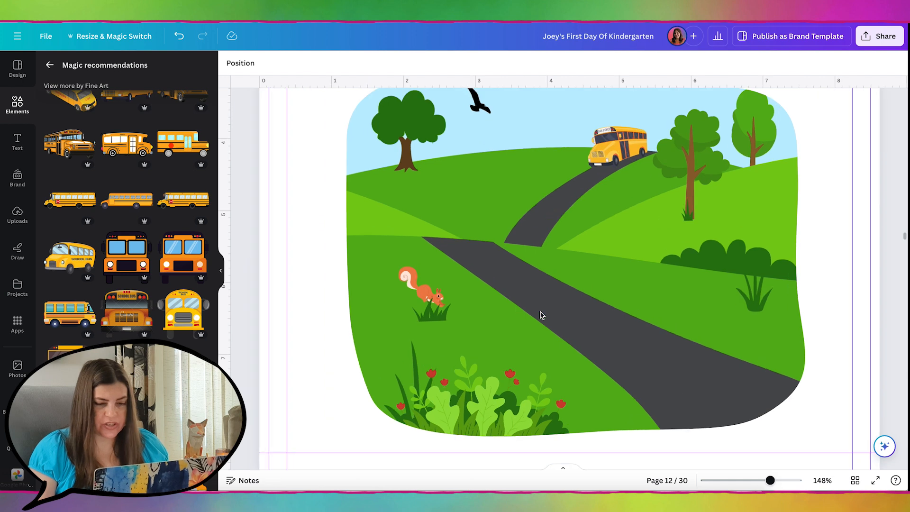
scroll(540, 315, up, 5)
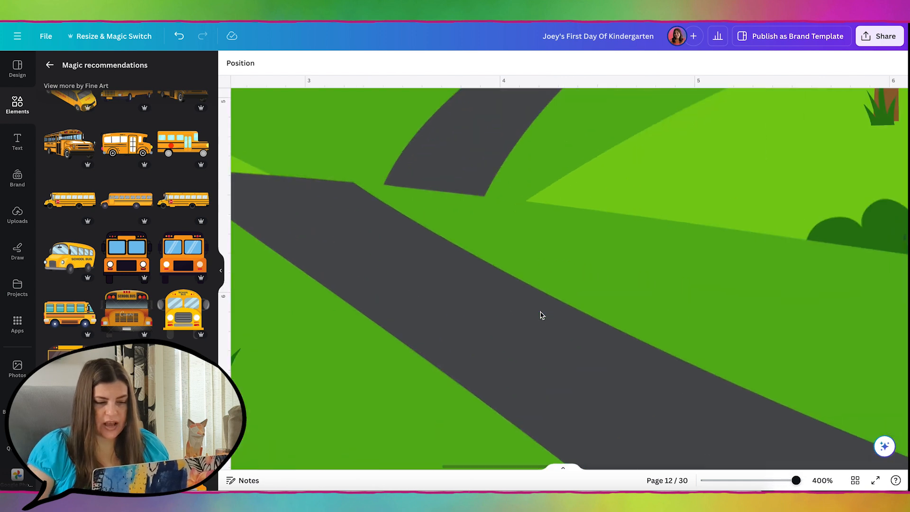
scroll(541, 315, down, 5)
scroll(692, 192, up, 5)
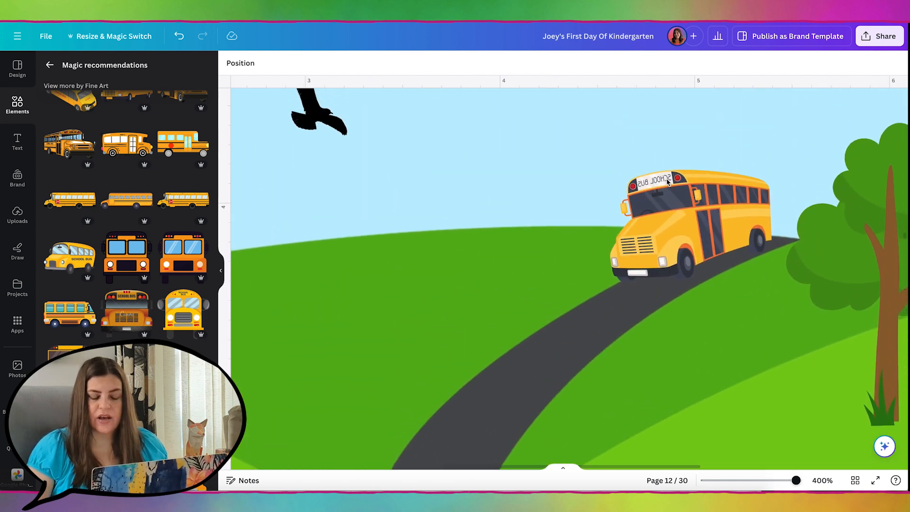
click(700, 221)
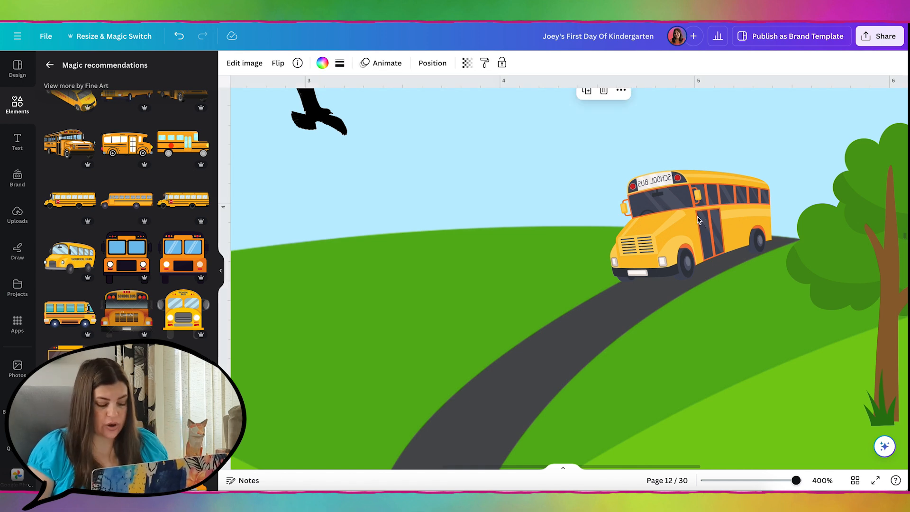
click(700, 221)
scroll(697, 220, down, 5)
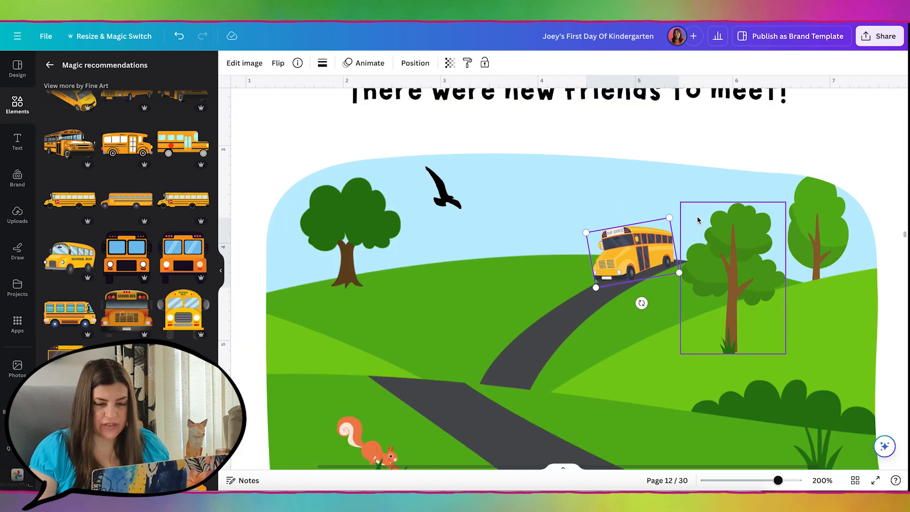
click(279, 67)
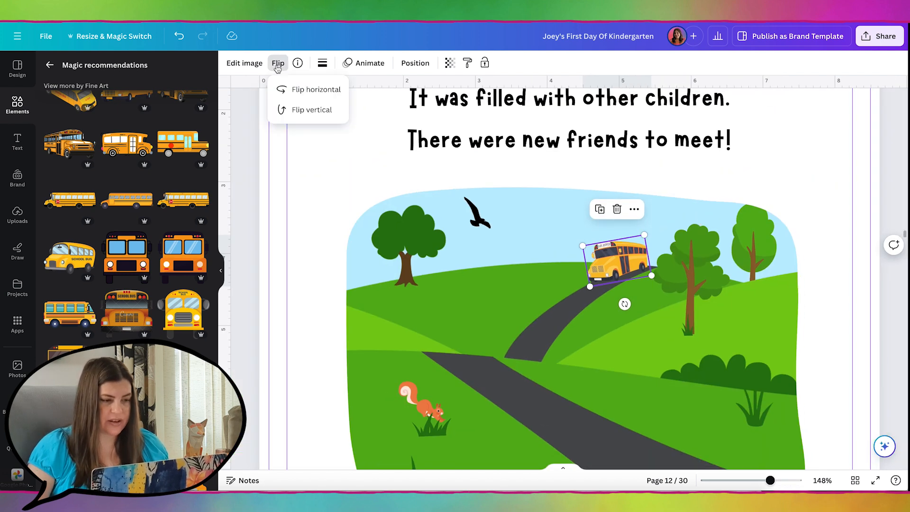
click(301, 94)
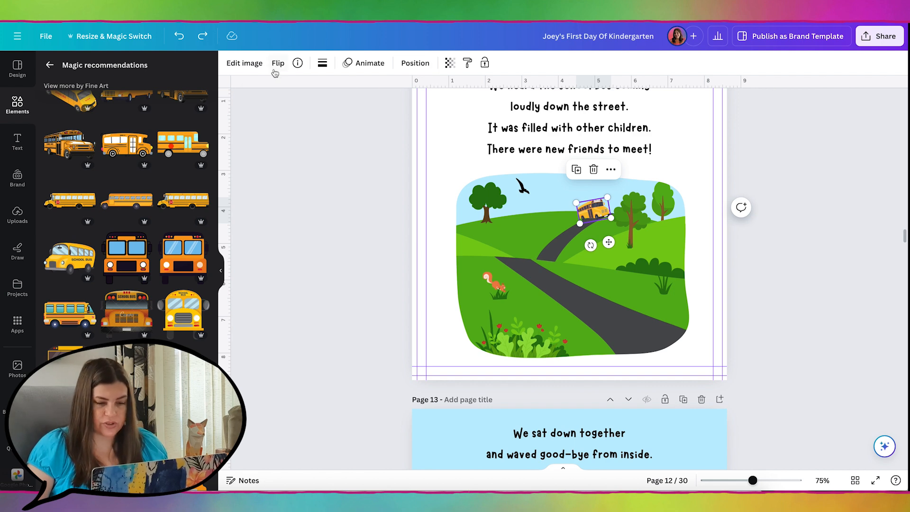
- Select the hills-and-road background illustration on page 12 and flip it horizontally
click(415, 63)
scroll(126, 294, down, 3)
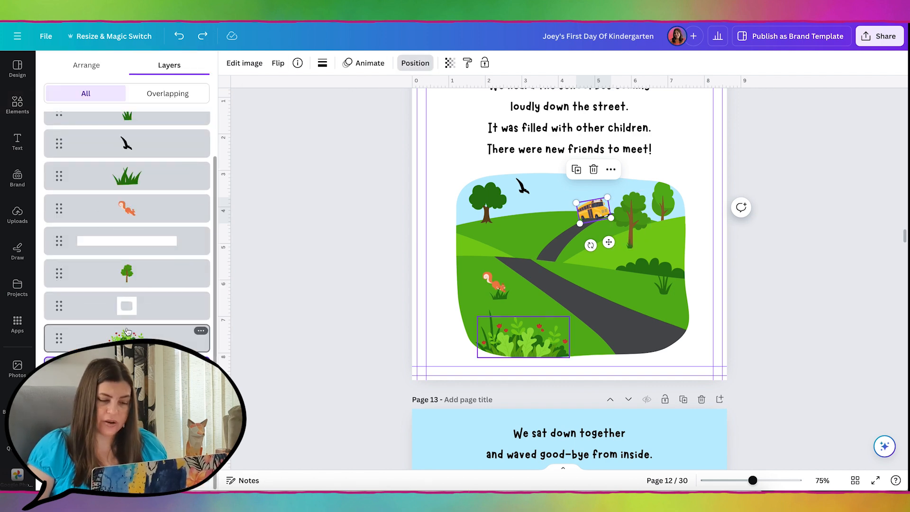
click(393, 198)
click(277, 63)
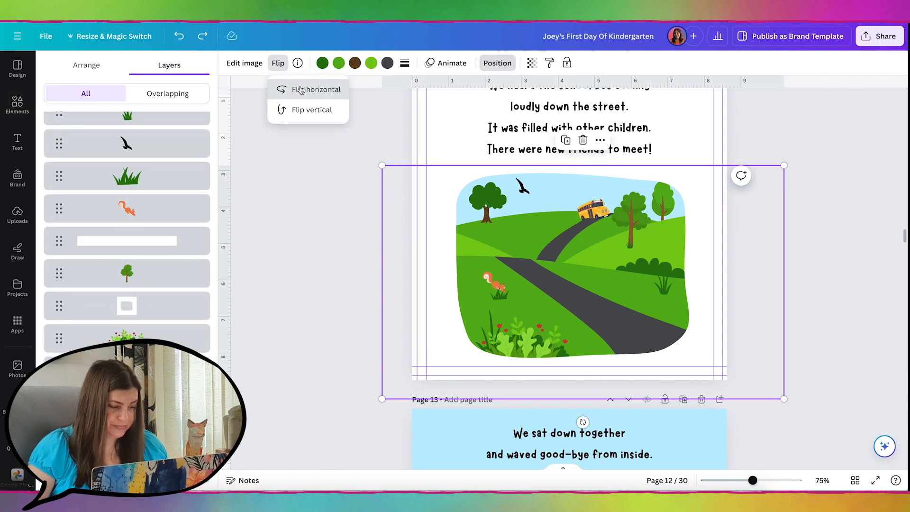
click(294, 90)
- Move the squirrel and its grass tuft together to the grass on the right side of page 12's road
click(499, 291)
shift+click(488, 280)
drag(495, 290, 658, 294)
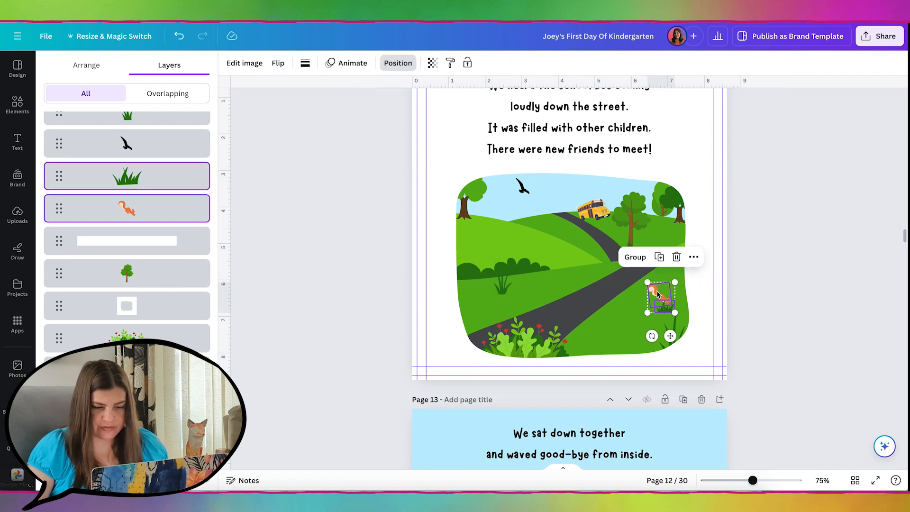
click(302, 94)
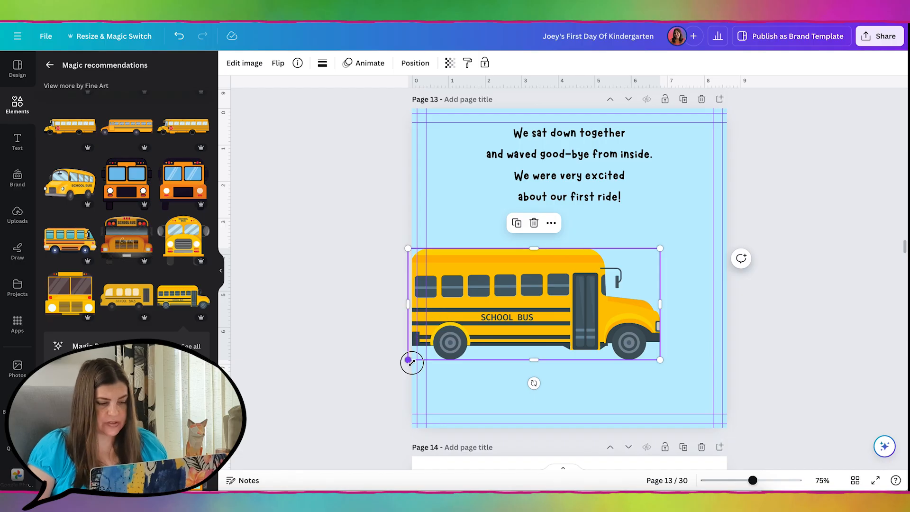
- Enlarge the side-view school bus on page 13 and position it running off the page's left edge
drag(406, 362, 291, 413)
drag(618, 314, 590, 335)
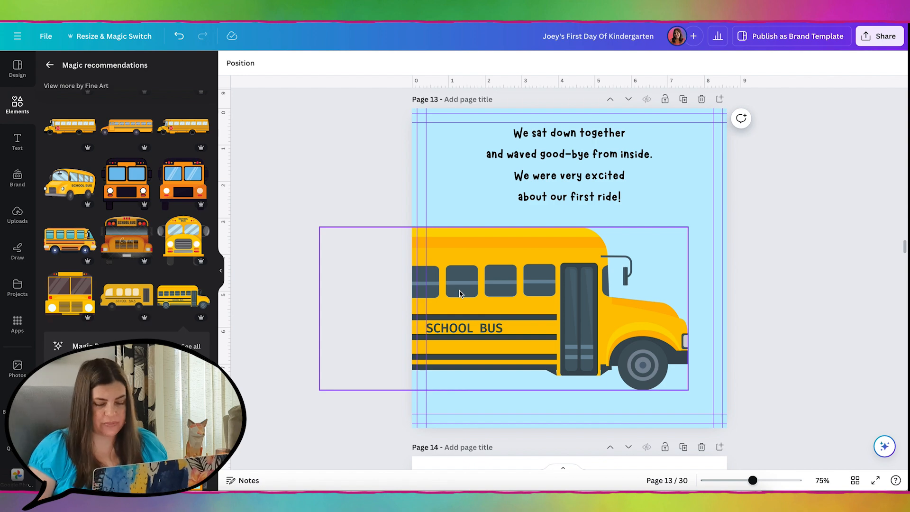
- Copy the grouped grass and road artwork from page 9 onto page 13 and layer it behind the school bus
scroll(789, 341, up, 15)
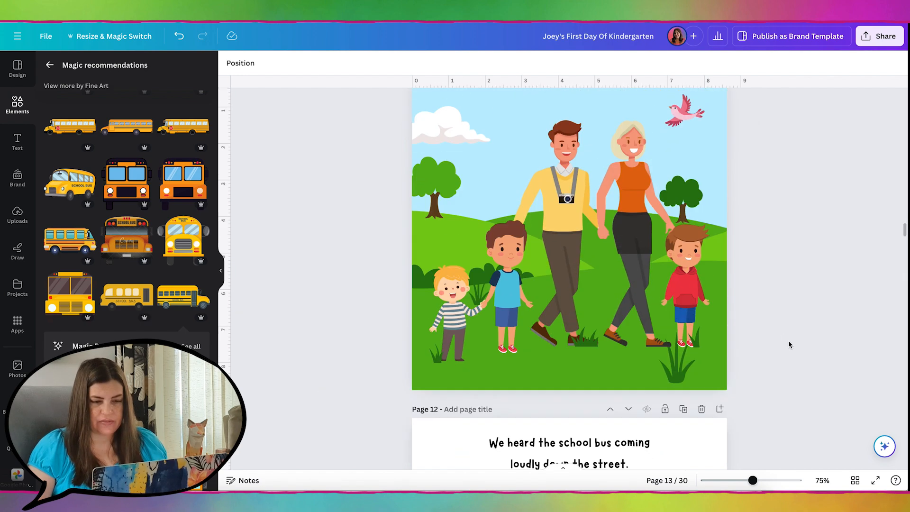
scroll(789, 344, up, 5)
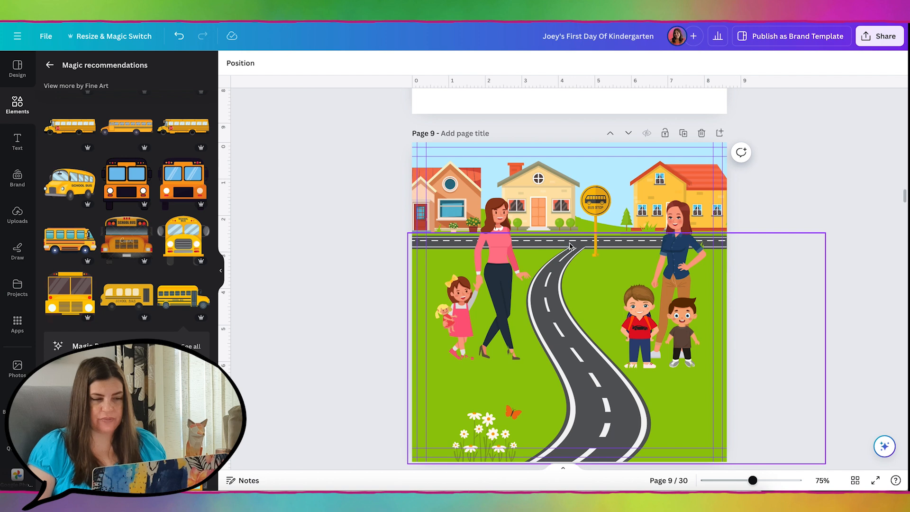
click(240, 65)
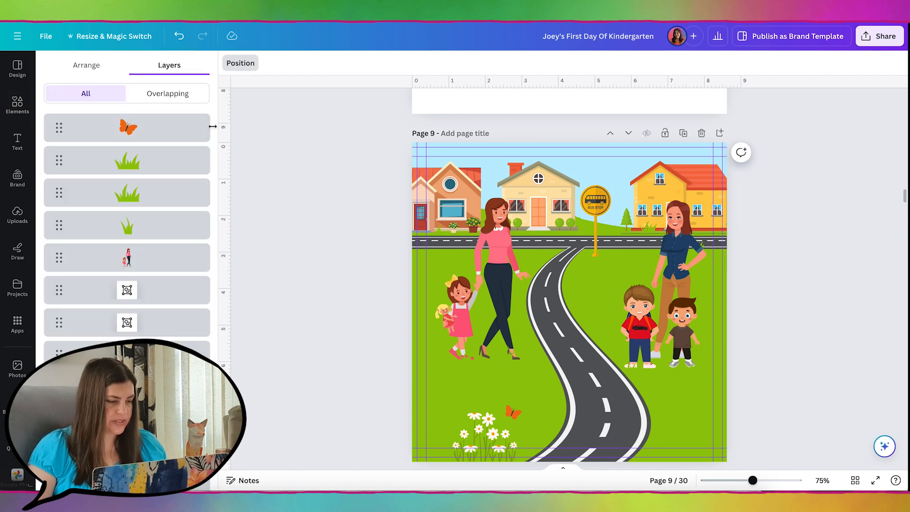
scroll(170, 310, down, 10)
click(168, 370)
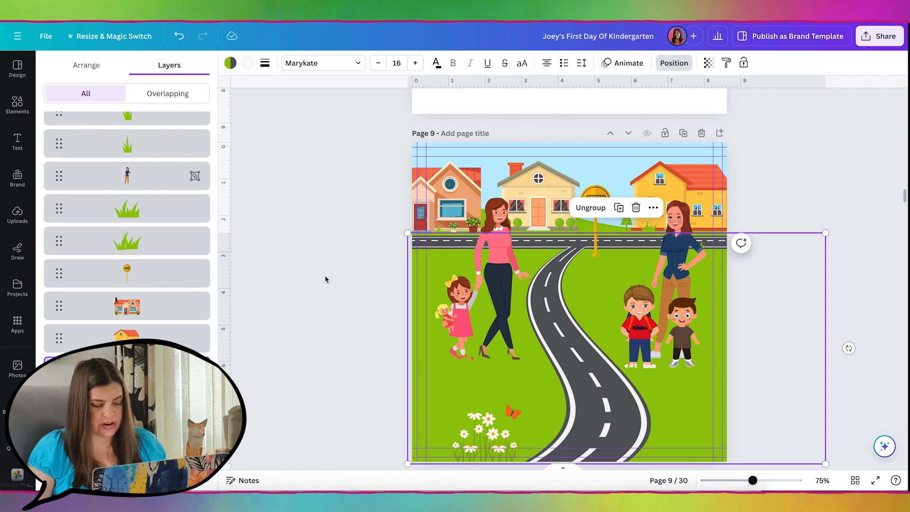
scroll(325, 279, down, 20)
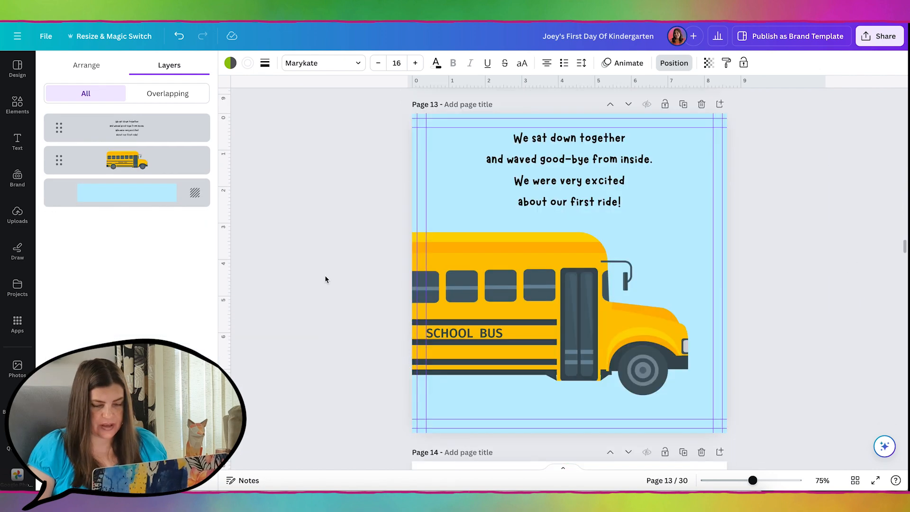
key(ctrl+v)
key(ctrl+alt+[)
- Move the road group to the bottom of page 13 and enlarge it so the horizontal road runs beneath the bus
drag(694, 220, 706, 397)
drag(782, 308, 906, 231)
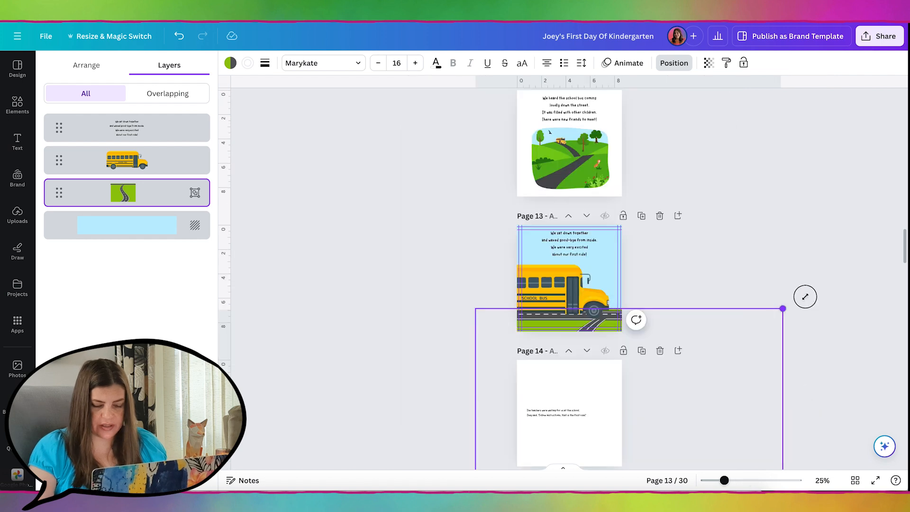
drag(684, 281, 676, 348)
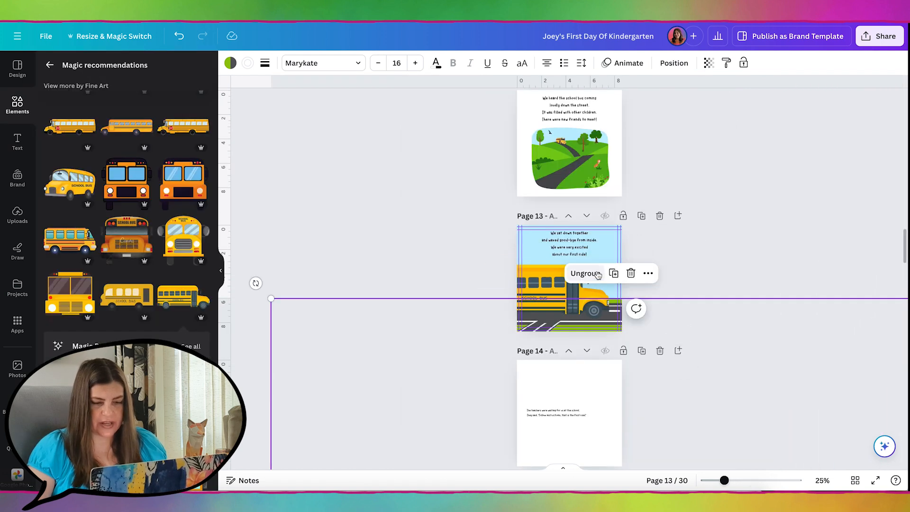
- Ungroup the road artwork on page 13 and delete the winding side road
click(598, 275)
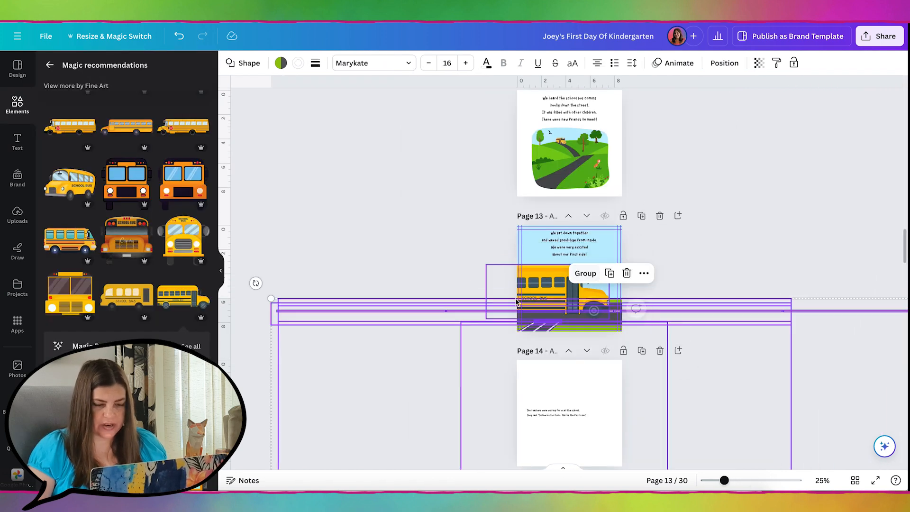
click(476, 248)
click(542, 336)
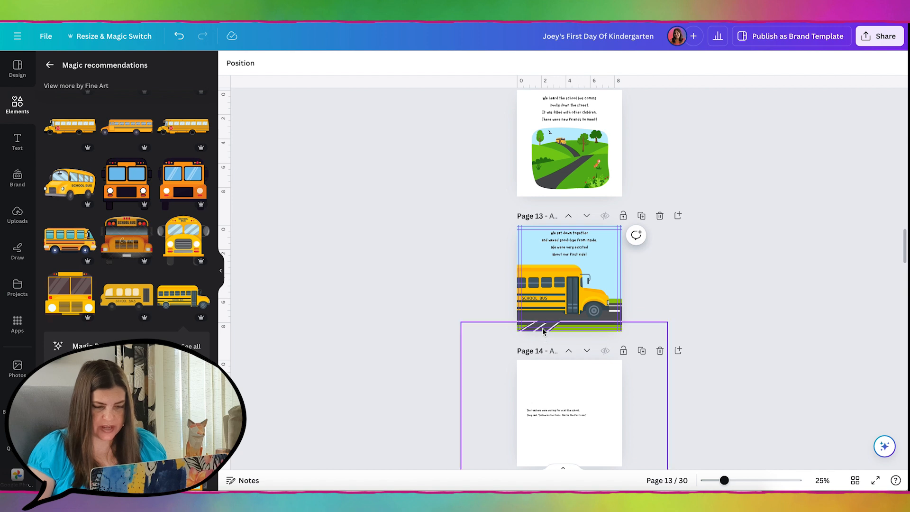
key(Delete)
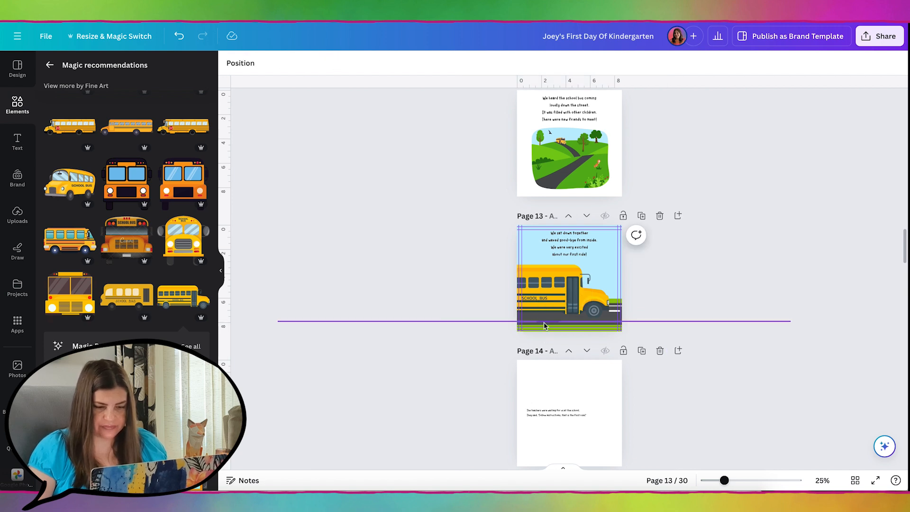
- Darken the fill colour of the grey road shape beneath the bus on page 13 to near-black
scroll(541, 328, up, 5)
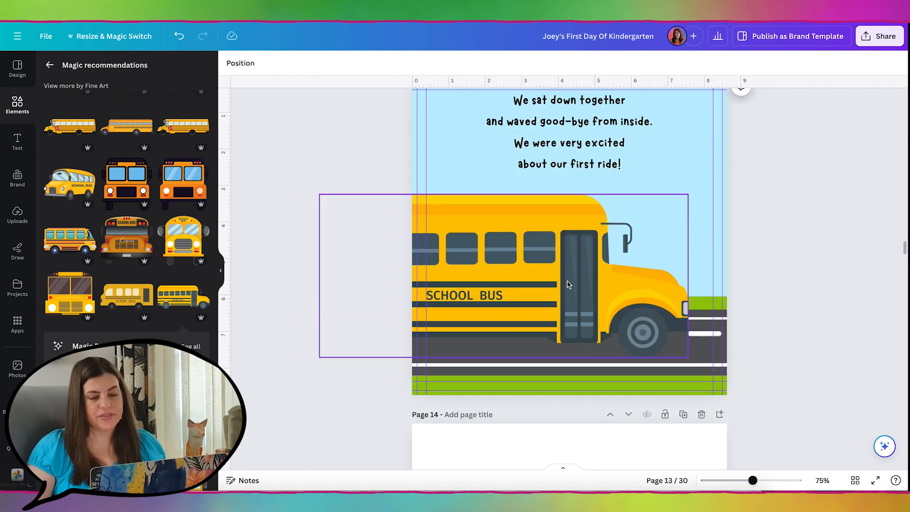
click(707, 358)
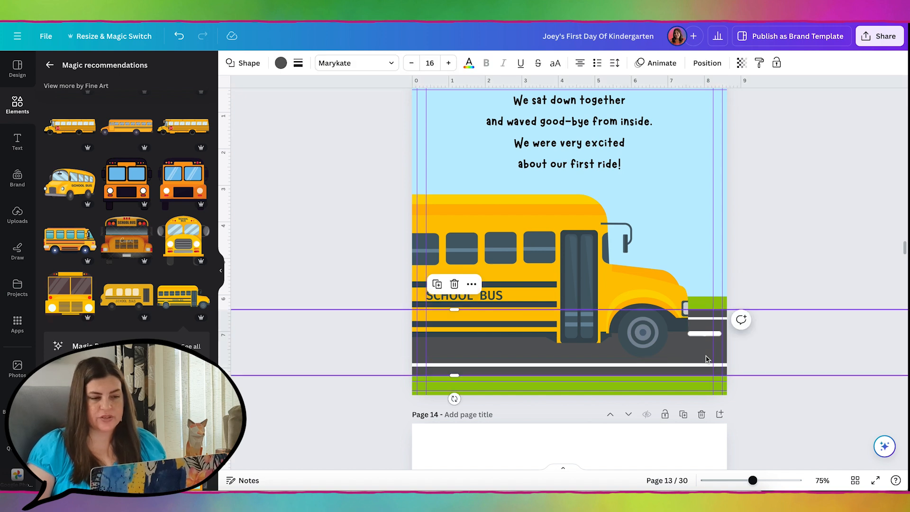
click(280, 62)
click(55, 125)
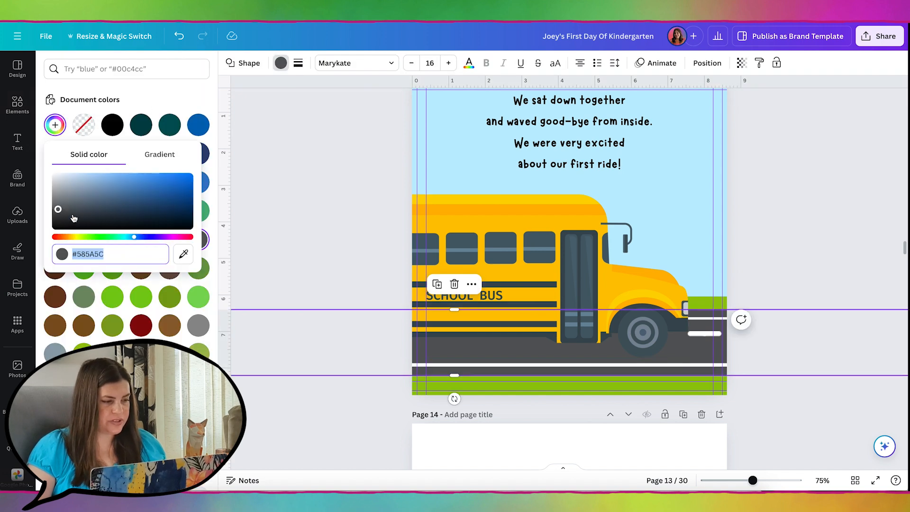
drag(58, 212, 55, 212)
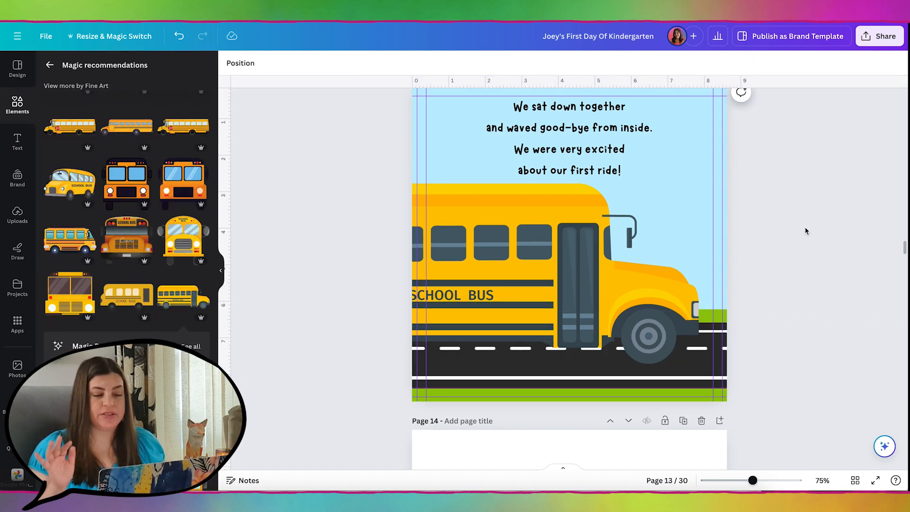
- Shift the school bus on page 13 until its SCHOOL BUS lettering sits inside the page margin, and shrink the bus slightly
key(ctrl+plus)
key(ctrl+plus)
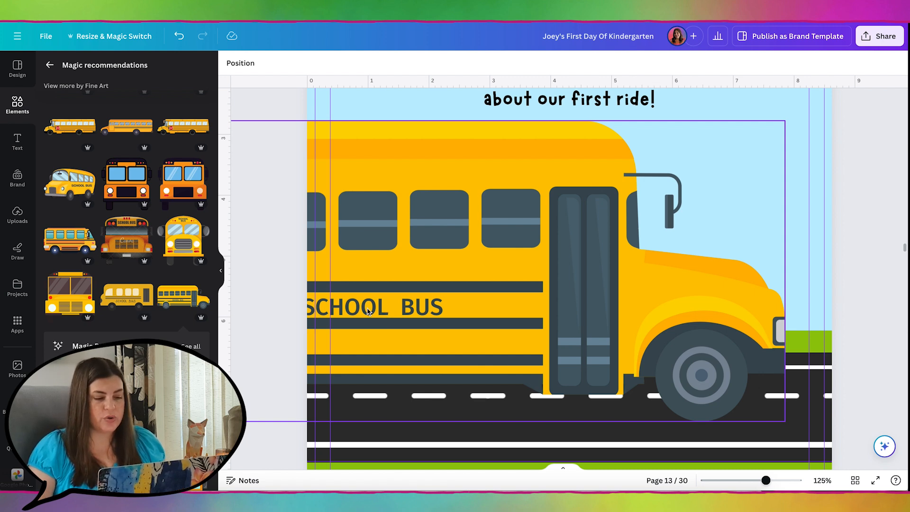
click(368, 310)
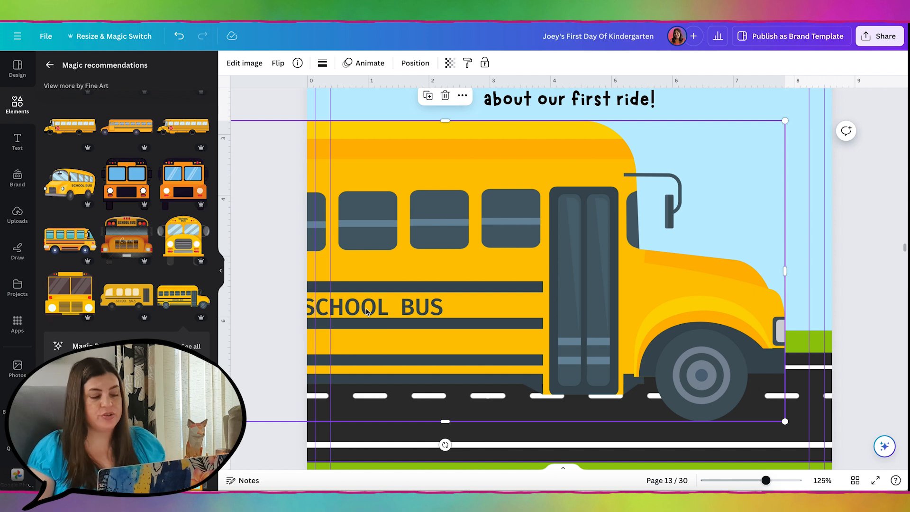
drag(364, 313, 392, 313)
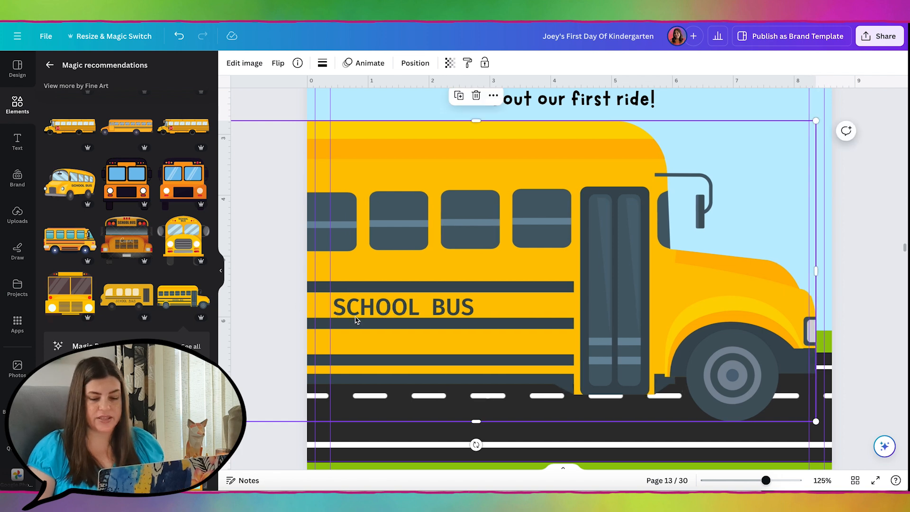
key(ctrl+minus)
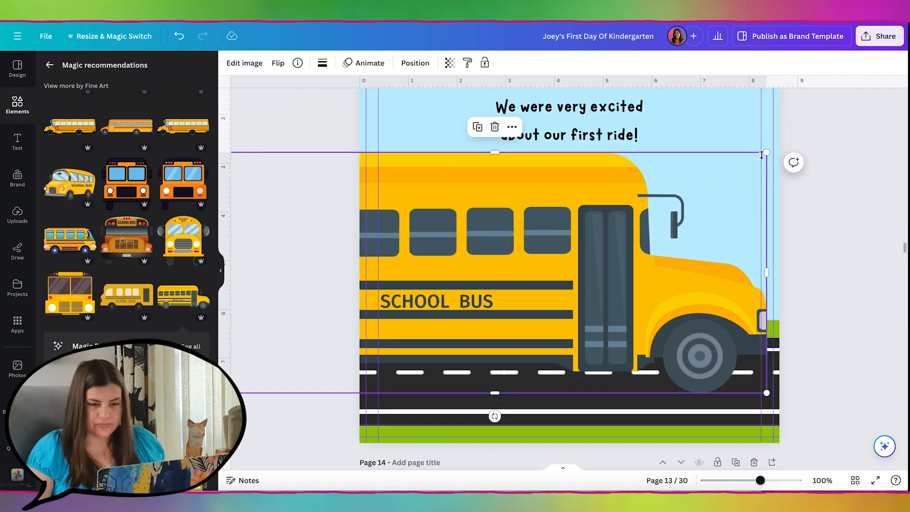
drag(766, 152, 767, 183)
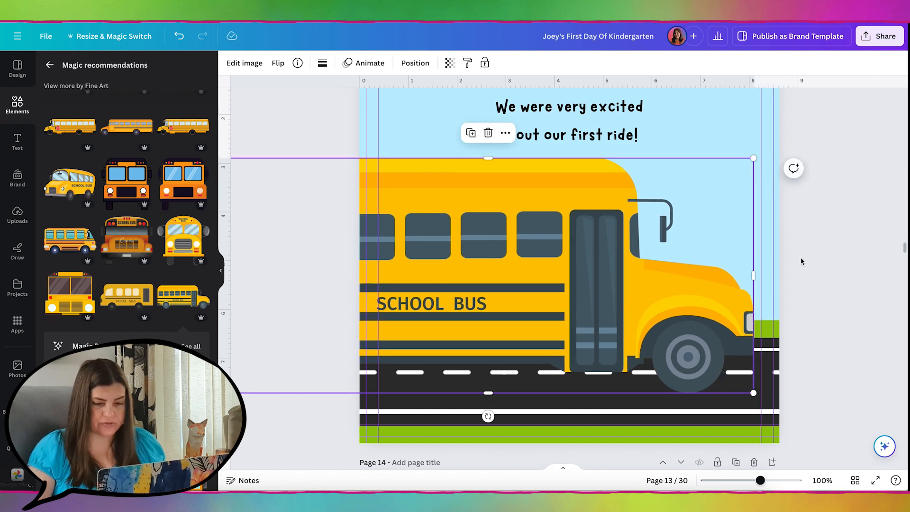
click(834, 264)
scroll(835, 264, down, 1)
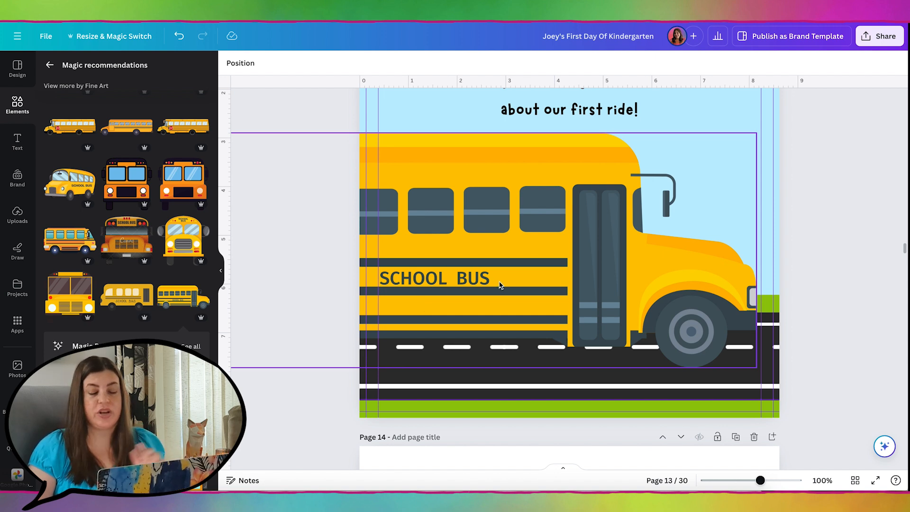
- Copy the grouped boy in the red car shirt from page 9 onto page 13 and place him over the third bus window
scroll(283, 290, up, 15)
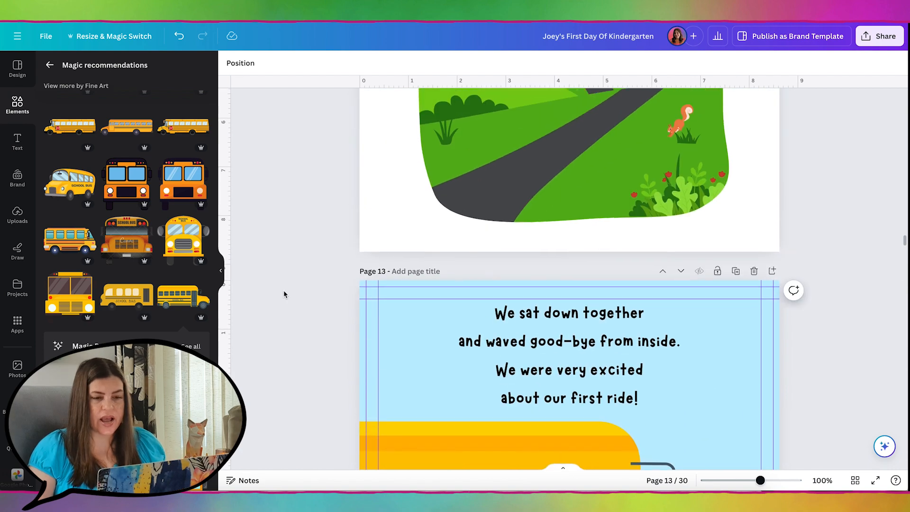
scroll(284, 292, up, 15)
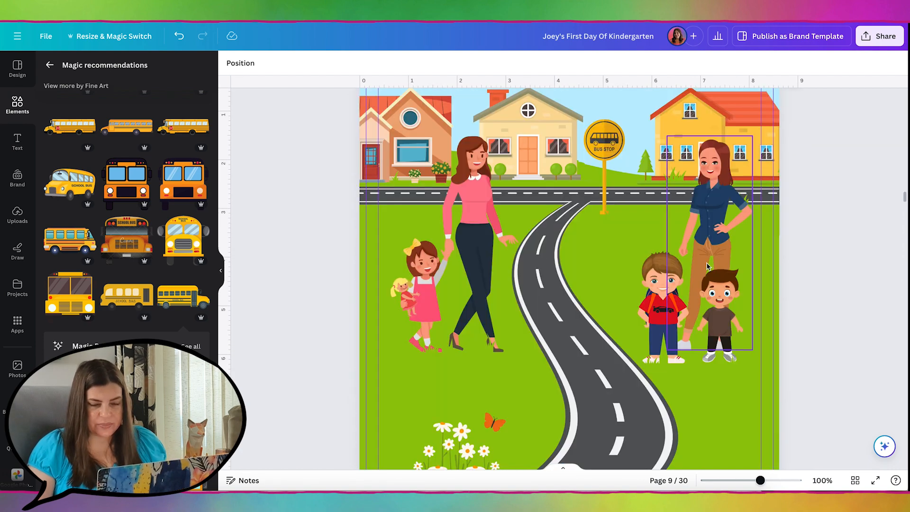
click(658, 291)
key(ctrl+c)
scroll(761, 270, down, 15)
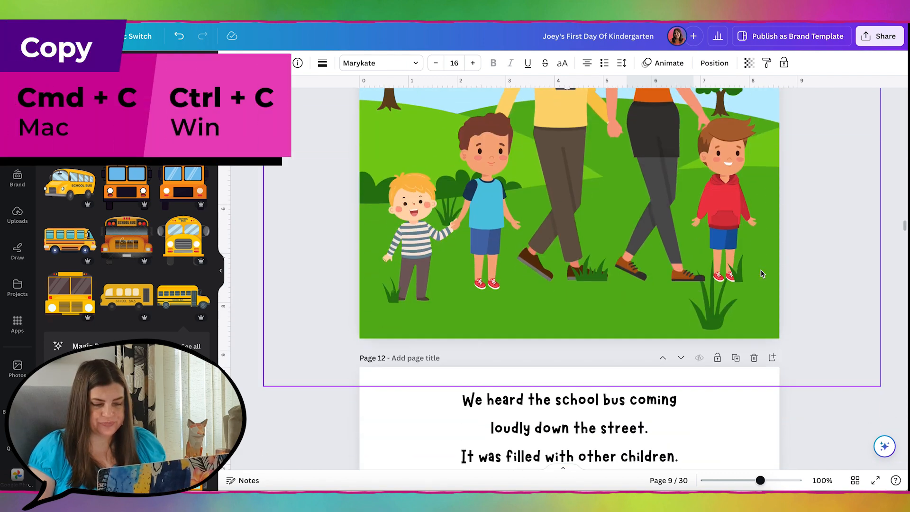
scroll(760, 269, down, 6)
key(ctrl+v)
drag(660, 242, 488, 249)
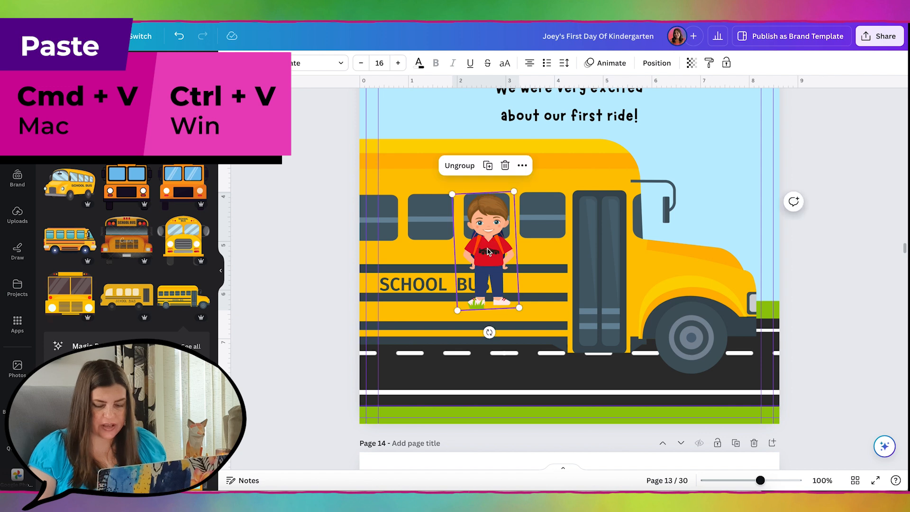
- Ungroup the red-shirted boy on page 13 and remove his grass tuft, shoes, backpack and the car graphic on his shirt
scroll(488, 250, up, 10)
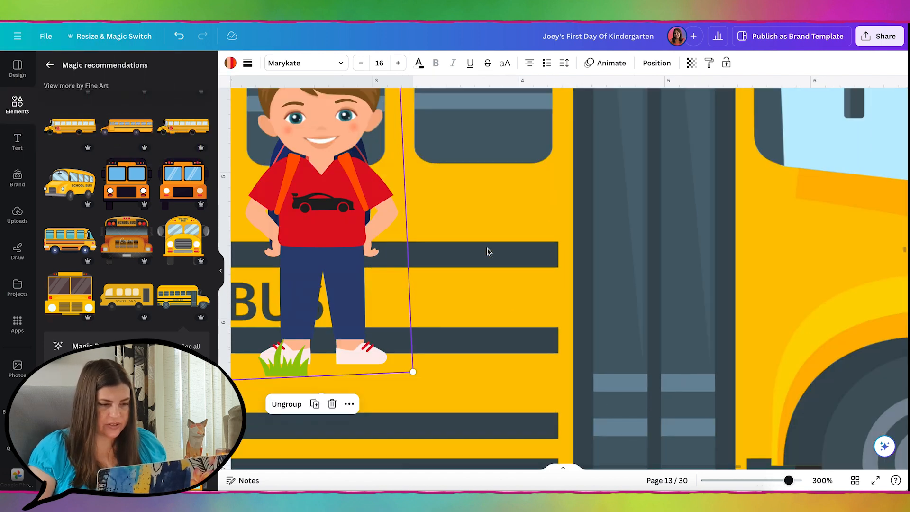
scroll(489, 251, left, 5)
scroll(489, 252, up, 2)
click(578, 266)
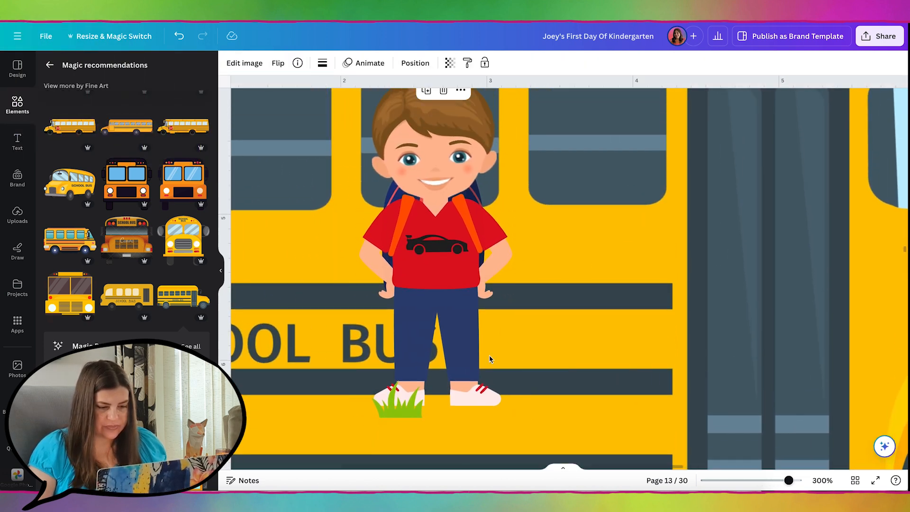
double_click(399, 406)
click(390, 361)
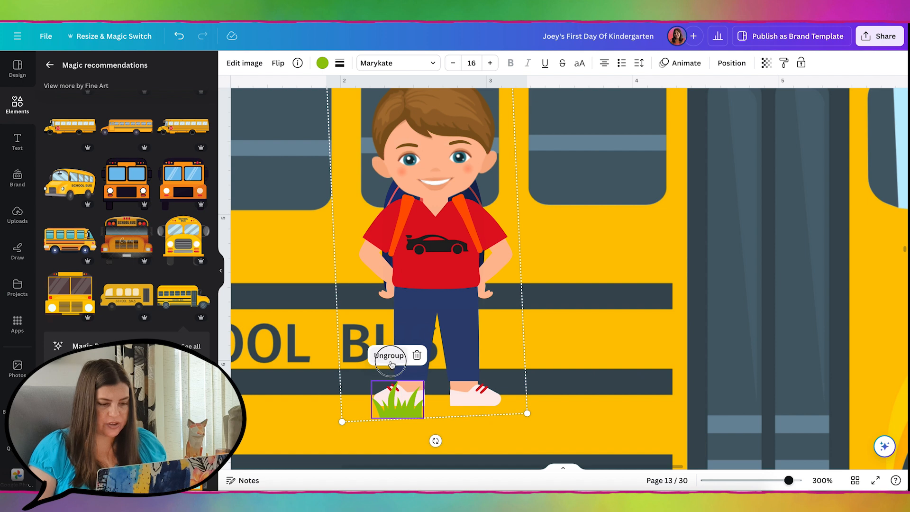
click(606, 260)
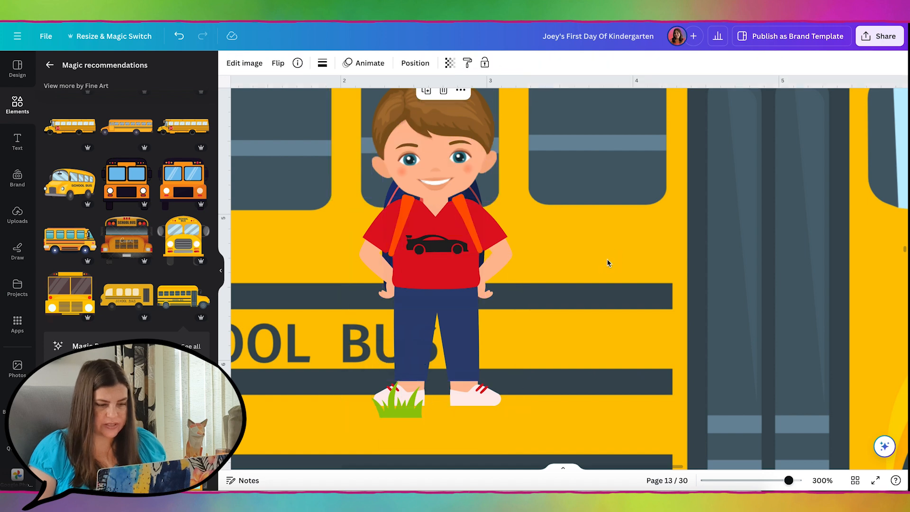
click(471, 221)
drag(471, 220, 410, 204)
drag(410, 204, 409, 203)
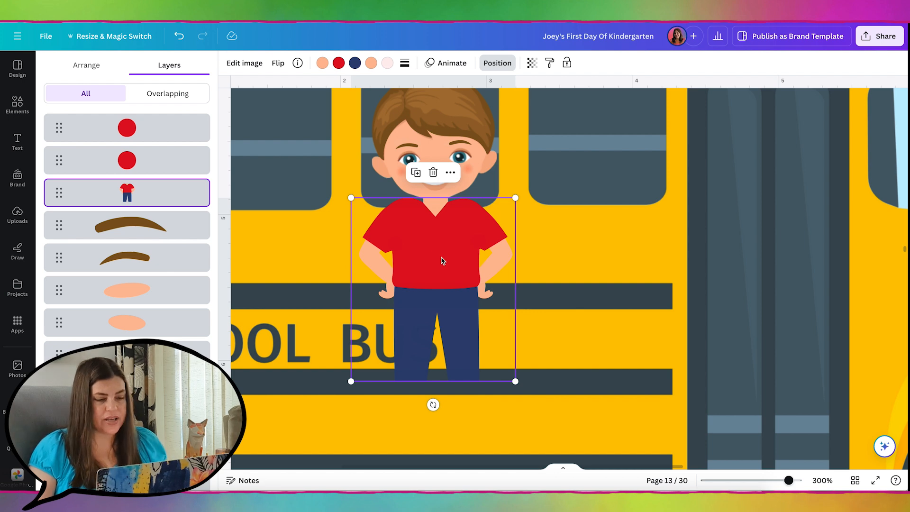
- Crop the red-shirted boy's body to the shoulders at the window's lower edge and group all his head and shoulder pieces
double_click(439, 366)
drag(351, 381, 309, 208)
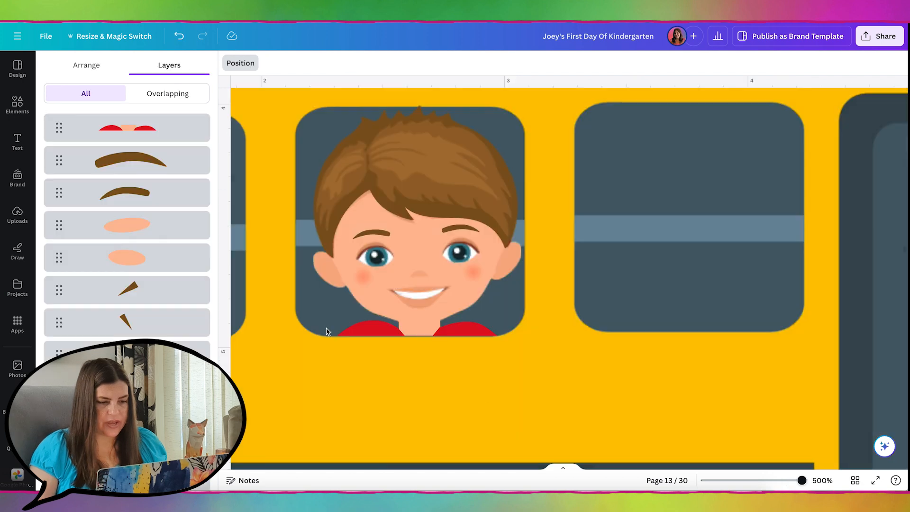
scroll(143, 285, down, 5)
scroll(128, 284, up, 1)
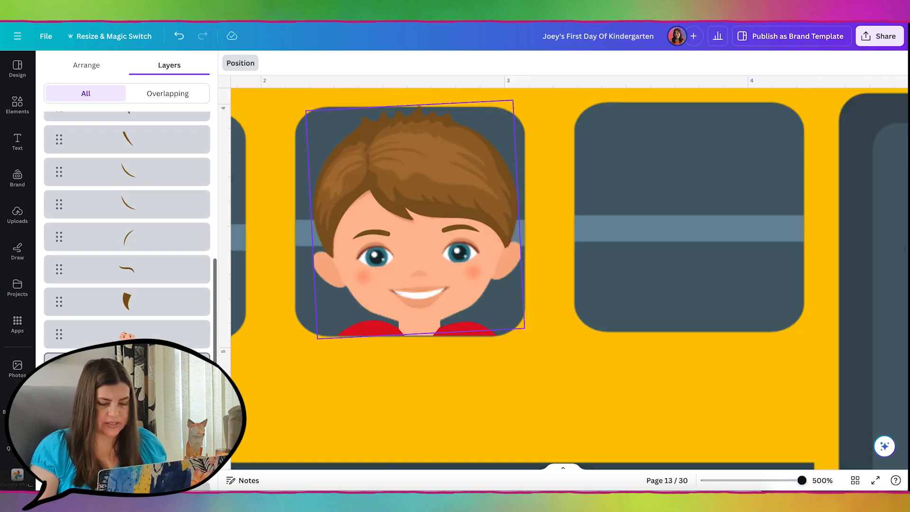
click(127, 329)
scroll(127, 285, up, 8)
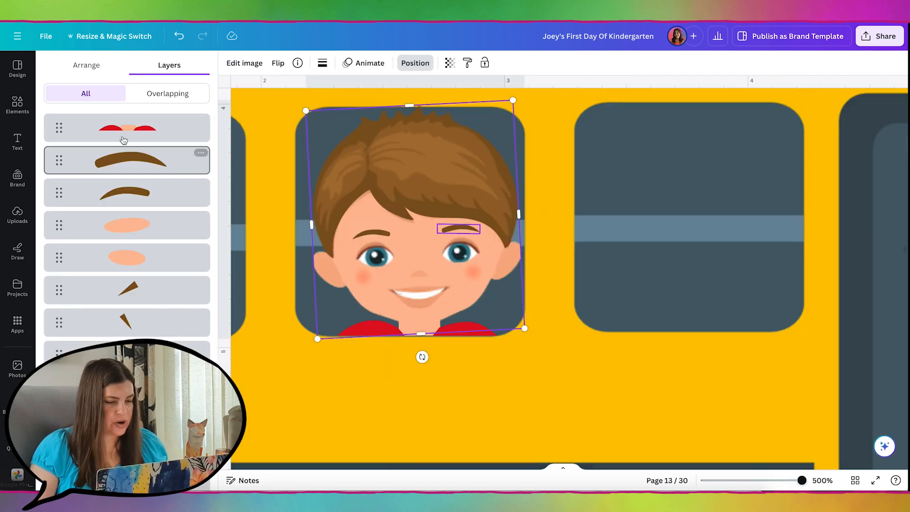
shift+click(142, 128)
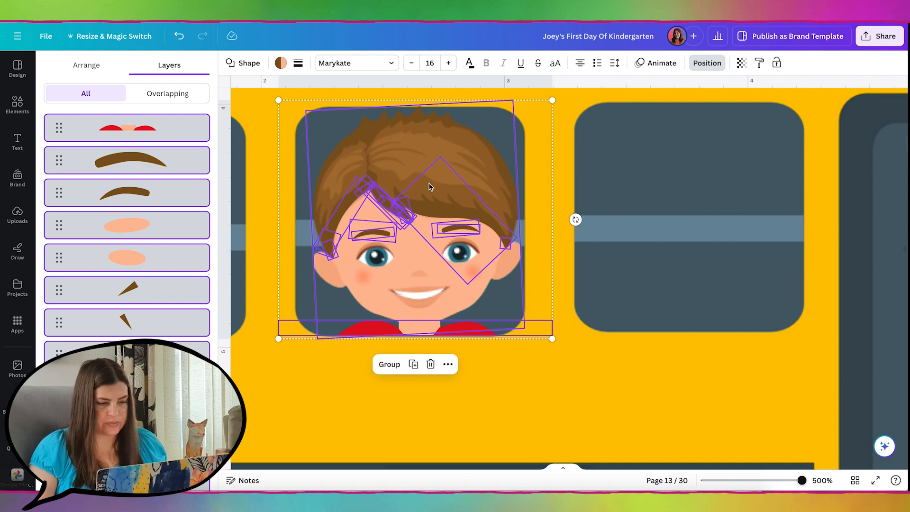
click(390, 366)
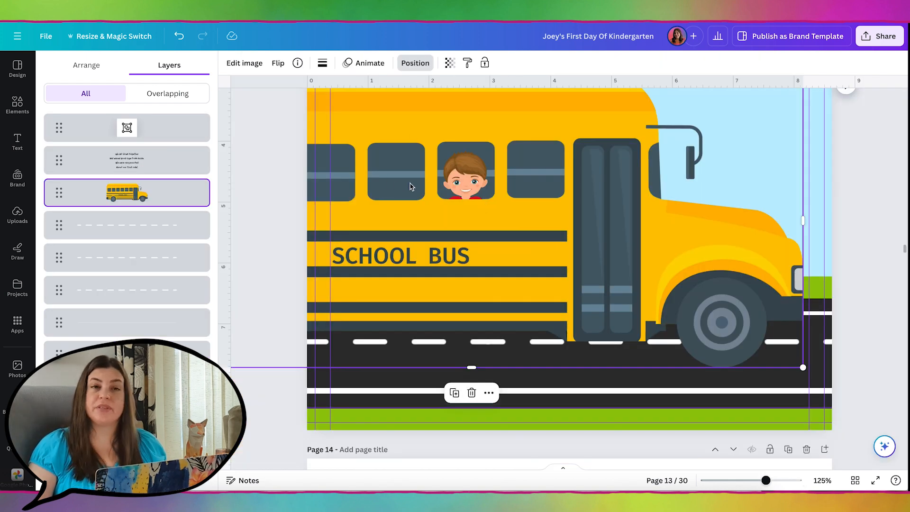
- Copy the boy in the blue shirt from page 11 and paste him onto page 13
scroll(410, 186, up, 5)
scroll(411, 187, up, 20)
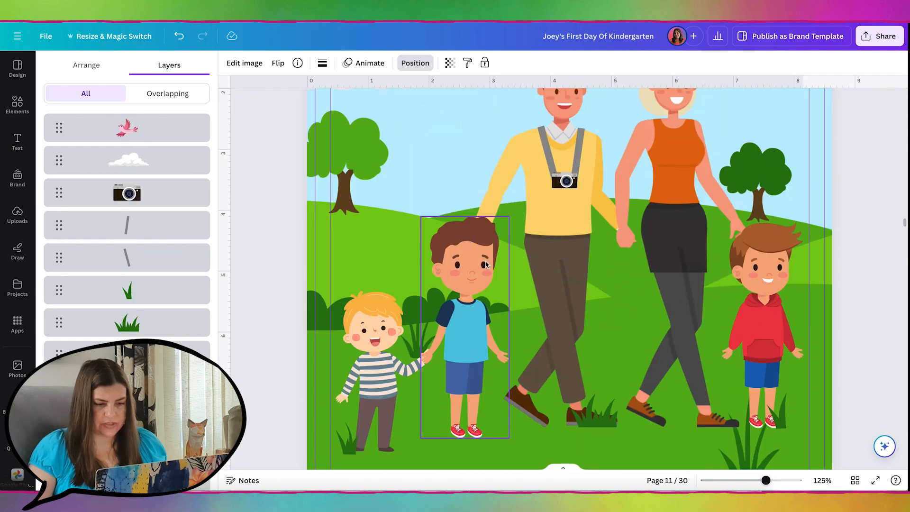
click(477, 274)
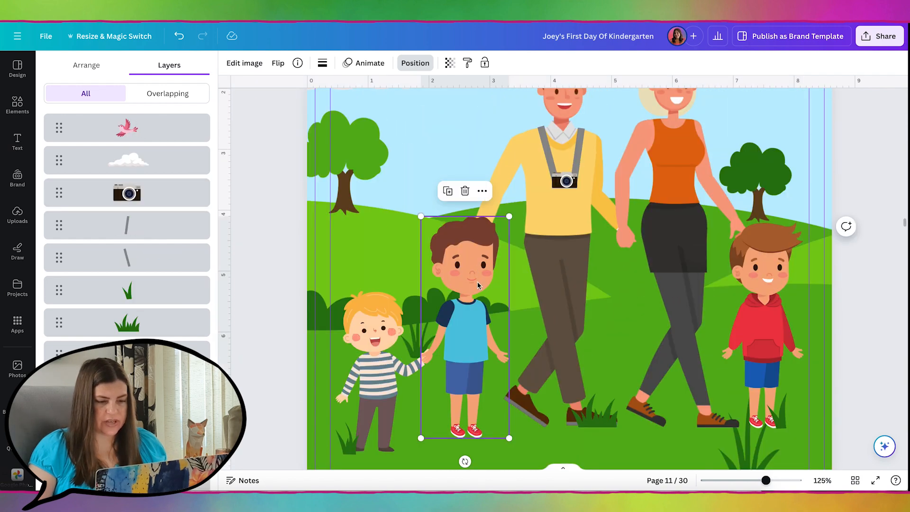
key(ctrl+c)
scroll(467, 283, down, 20)
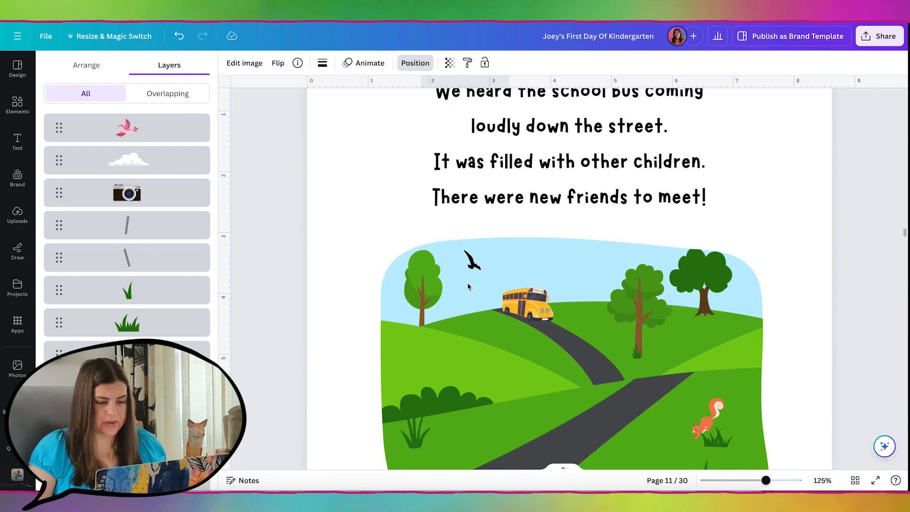
key(ctrl+v)
- Shrink the blue-shirted boy to fit the second bus window and crop him to his head and shoulders
drag(465, 251, 392, 248)
drag(436, 186, 403, 290)
drag(366, 372, 389, 274)
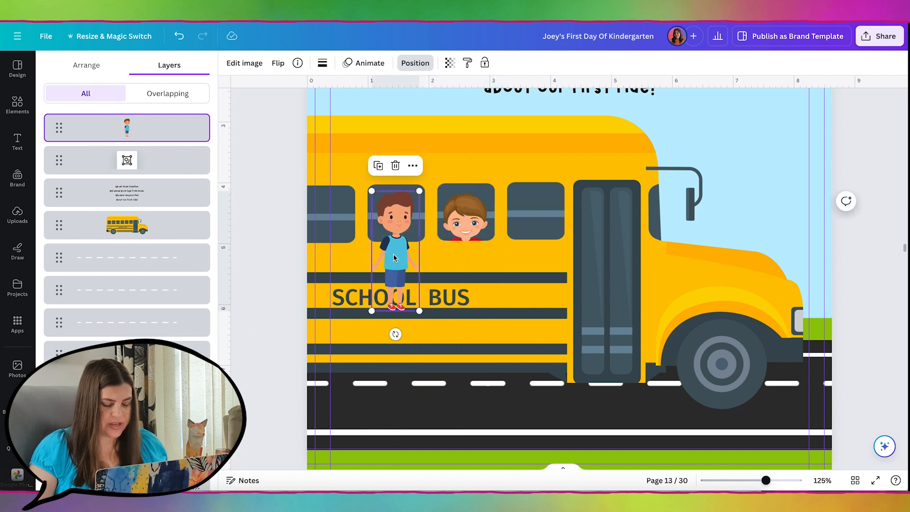
double_click(375, 306)
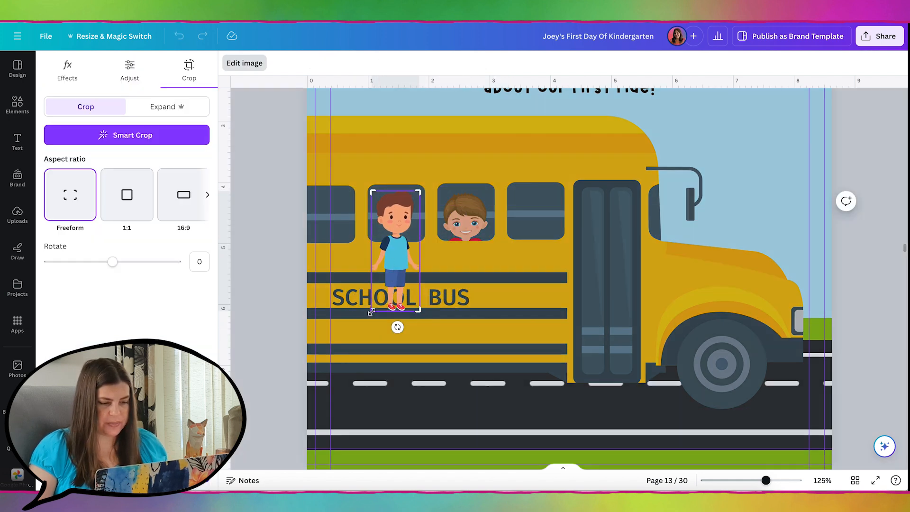
drag(371, 311, 361, 242)
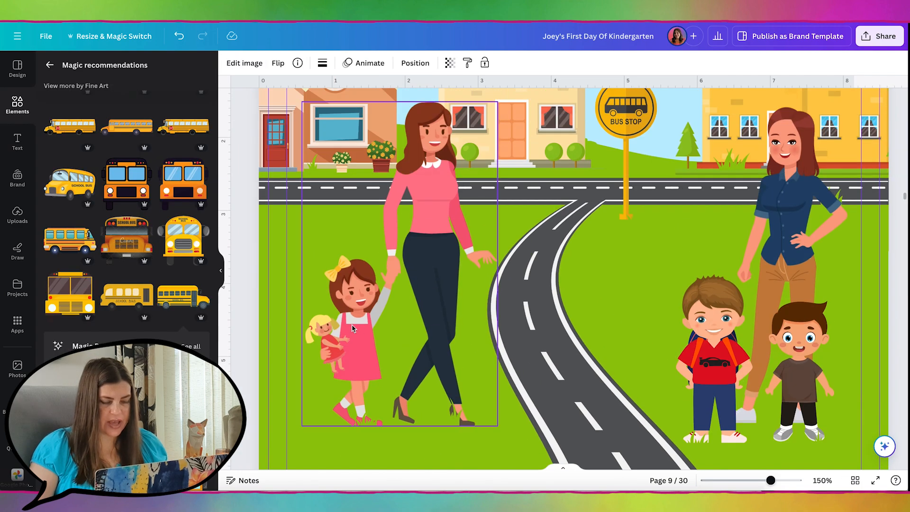
- Copy the mother and girl image from page 9 onto page 13, crop it to the girl's head and shoulders, and place it in the first bus window
click(359, 319)
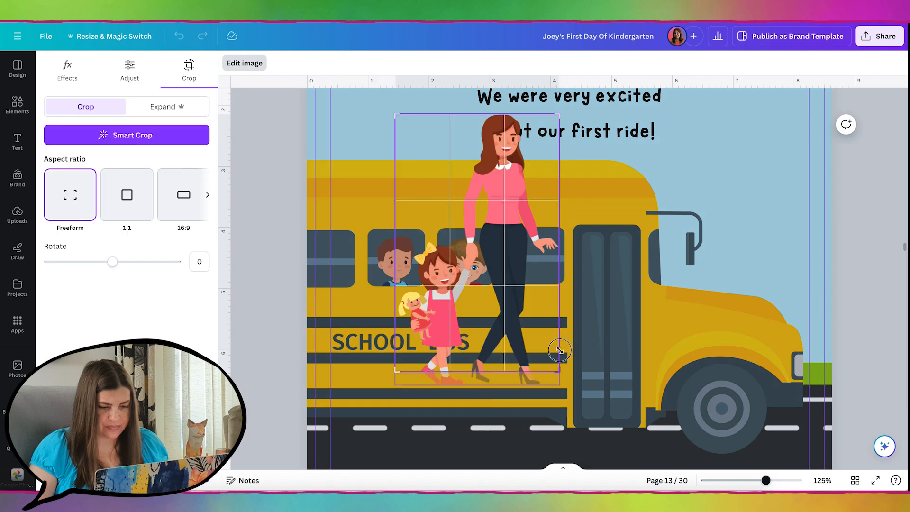
drag(477, 385, 477, 297)
drag(395, 113, 365, 241)
drag(558, 241, 462, 240)
key(Return)
drag(395, 295, 339, 264)
drag(339, 264, 336, 266)
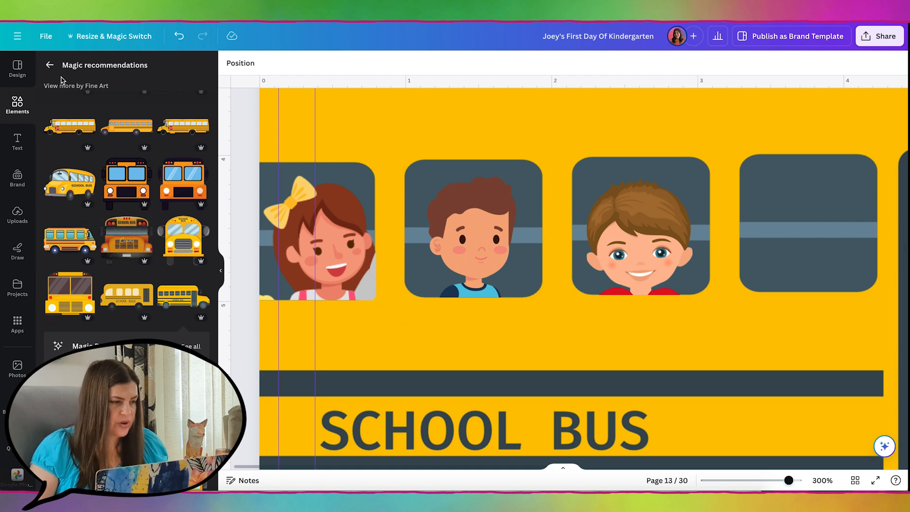
- Search the elements for "curve" graphics and add the black thick quarter-arc shape to page 13
click(17, 109)
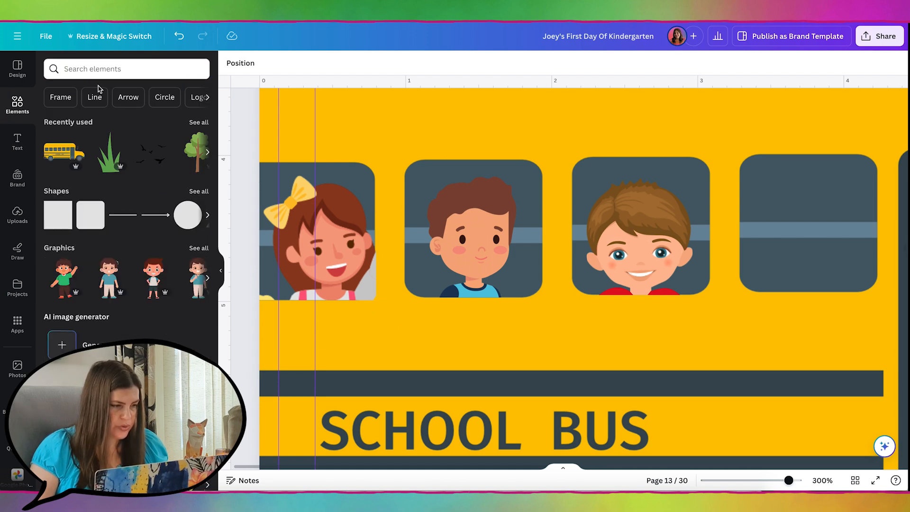
text(curve)
key(Return)
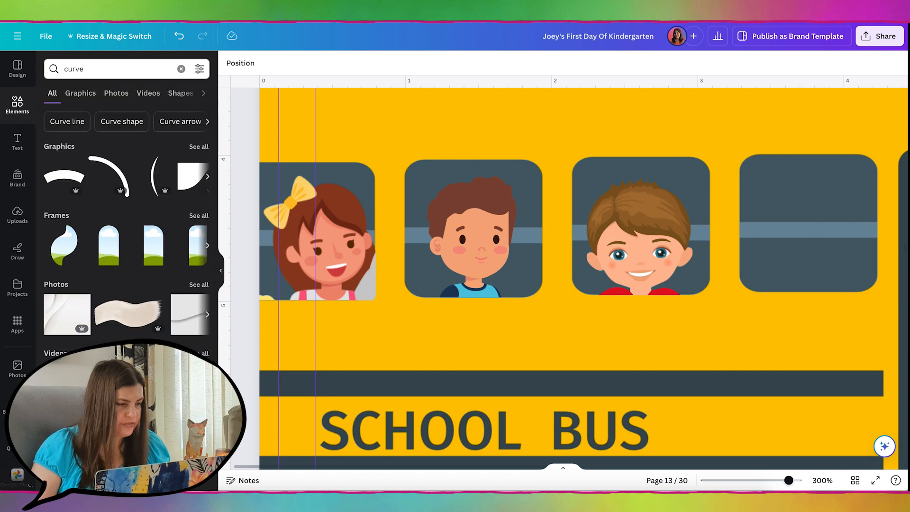
click(201, 148)
click(185, 163)
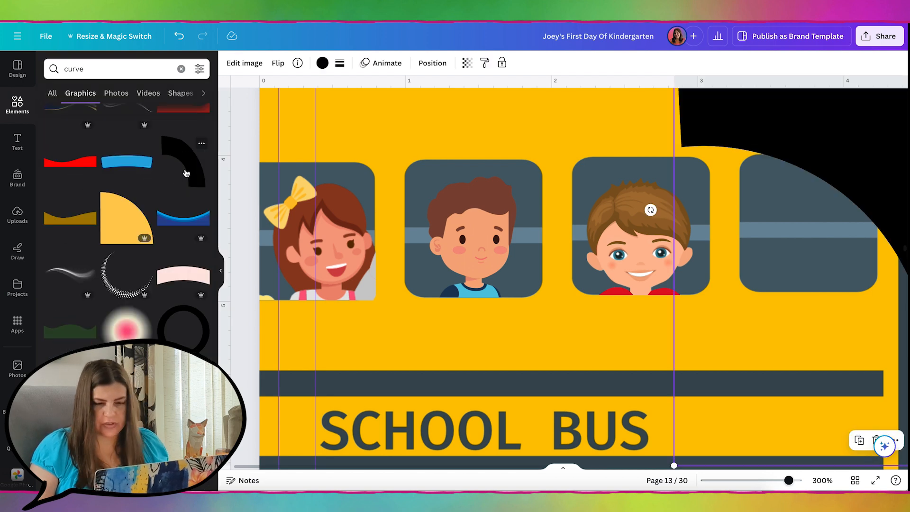
- Shrink the quarter arc to about 0.5 by 0.6 and recolor it to match the bus body's yellow
drag(512, 163, 324, 364)
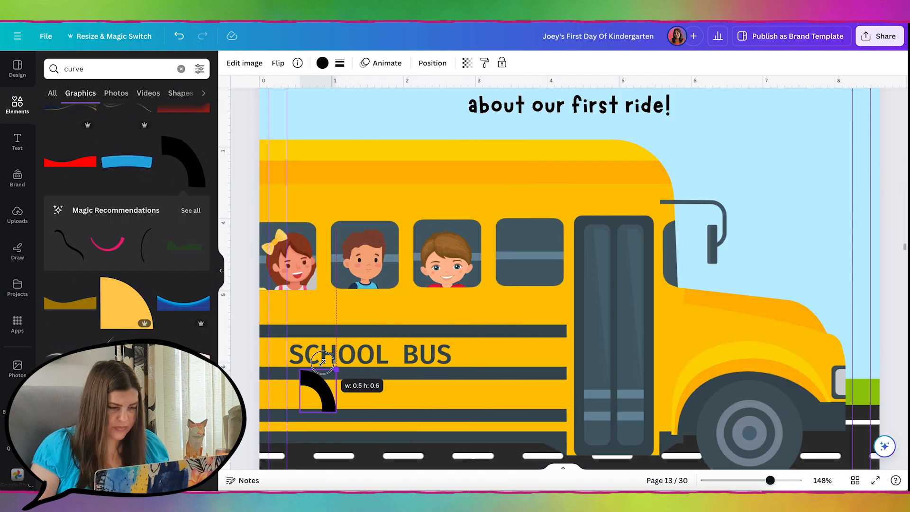
click(322, 64)
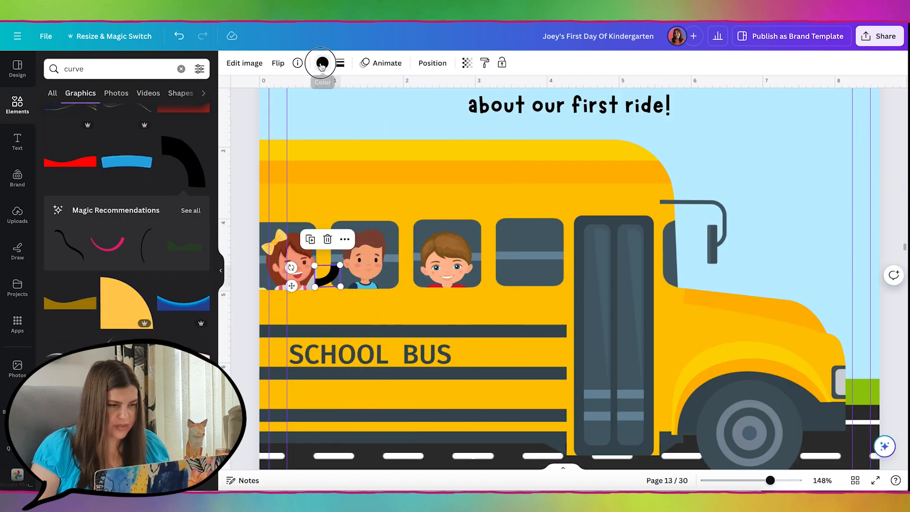
click(55, 125)
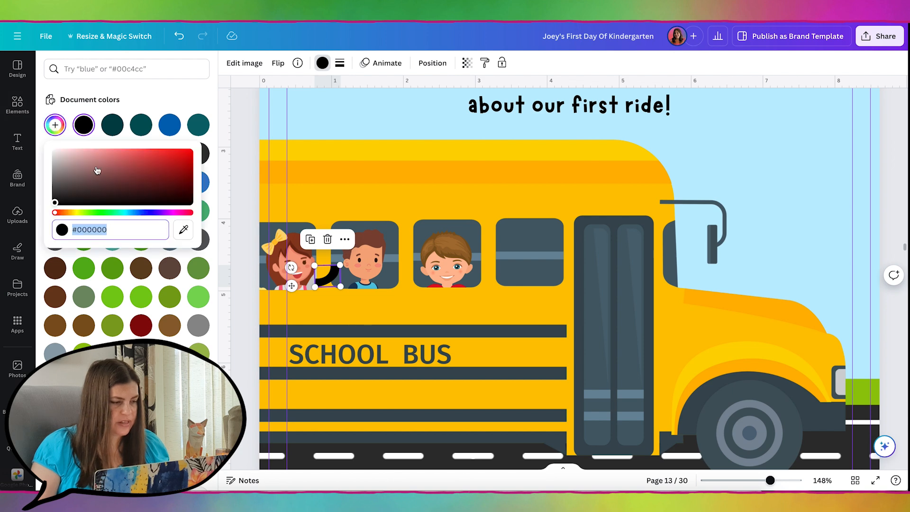
click(183, 230)
click(351, 178)
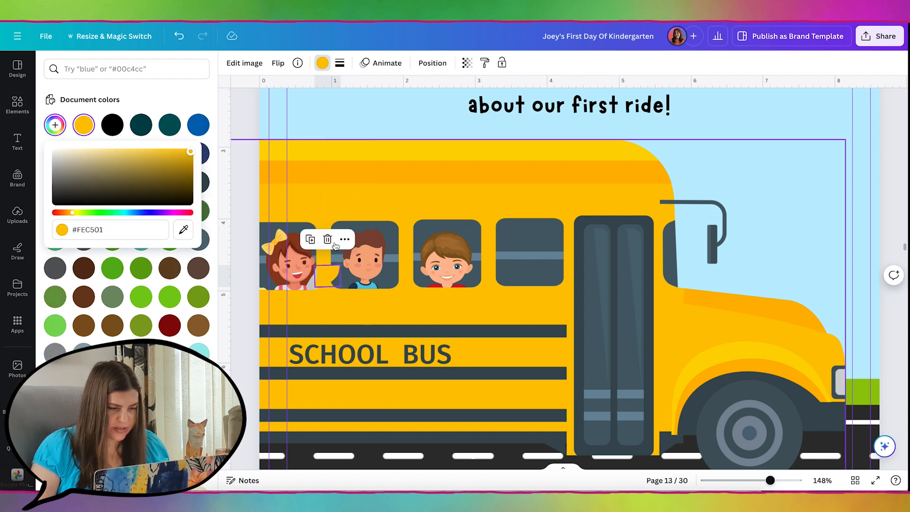
- Place the yellow arc over the lower-right corner of the first bus window so the girl's image follows the rounded edge
drag(331, 274, 313, 287)
drag(473, 310, 446, 309)
click(269, 316)
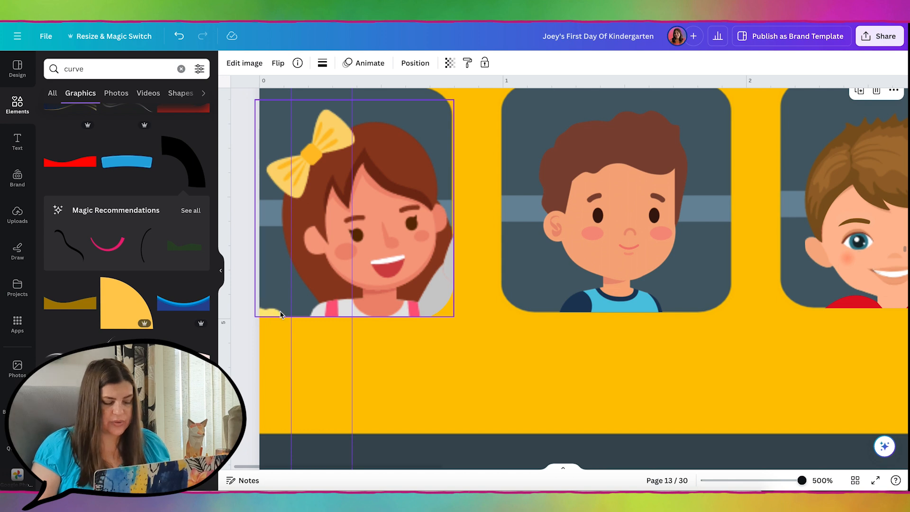
- Add a rectangle to page 13 and fill it with the dark grey sampled from the first bus window
scroll(271, 311, down, 5)
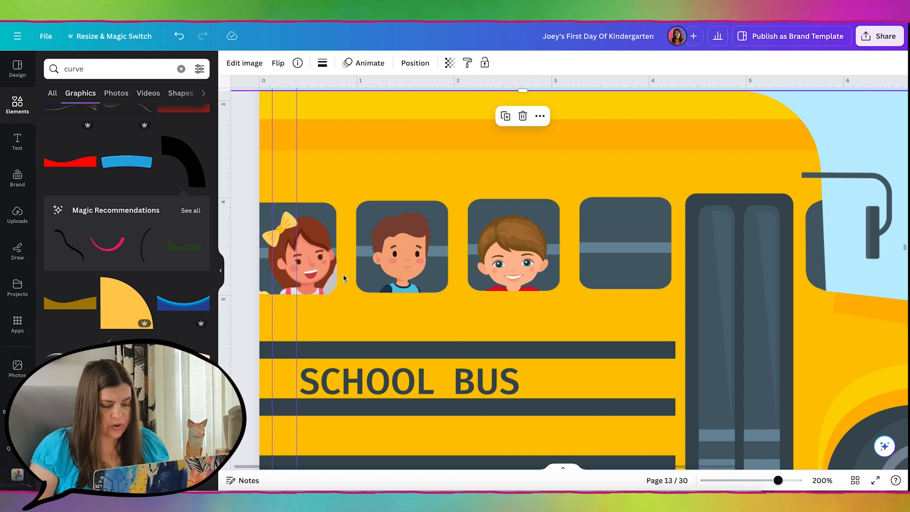
key(r)
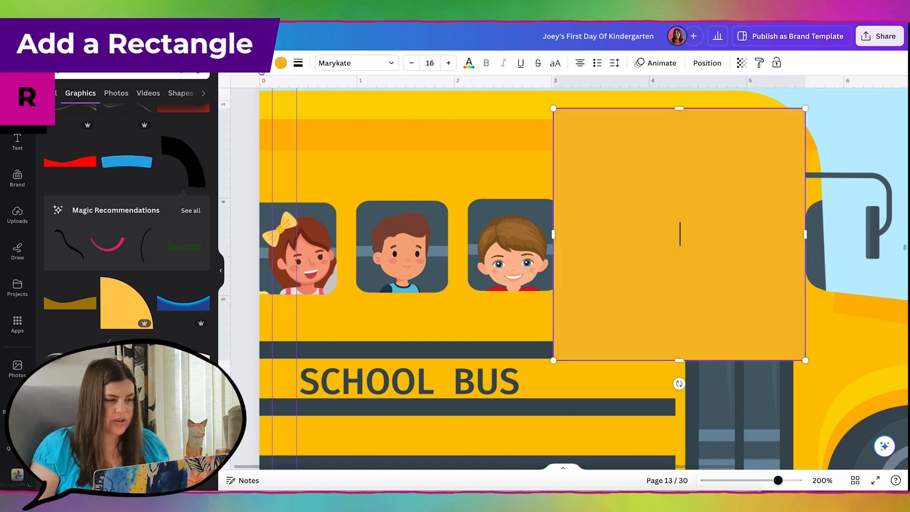
click(281, 62)
click(56, 125)
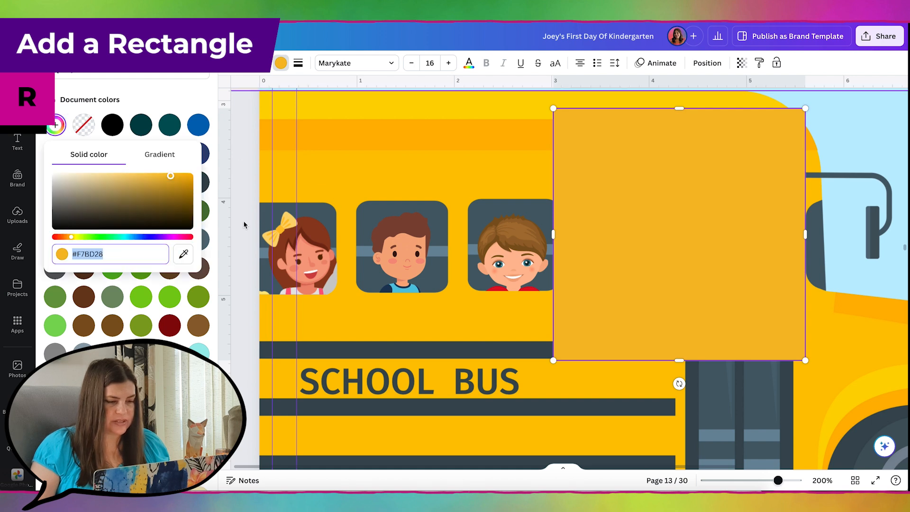
click(183, 254)
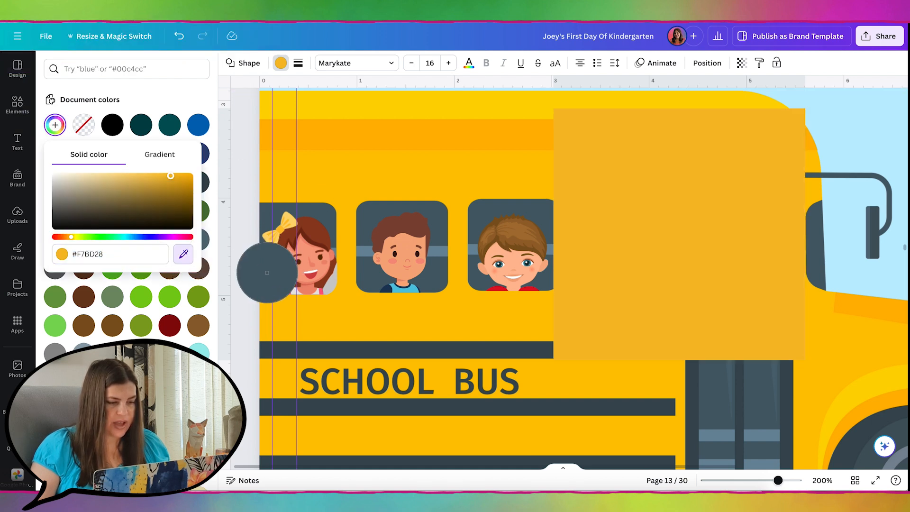
click(266, 273)
- Shrink the dark grey rectangle and place it over the doll's hair at the first window's lower-left corner
click(802, 109)
drag(803, 109, 577, 349)
drag(574, 382, 270, 316)
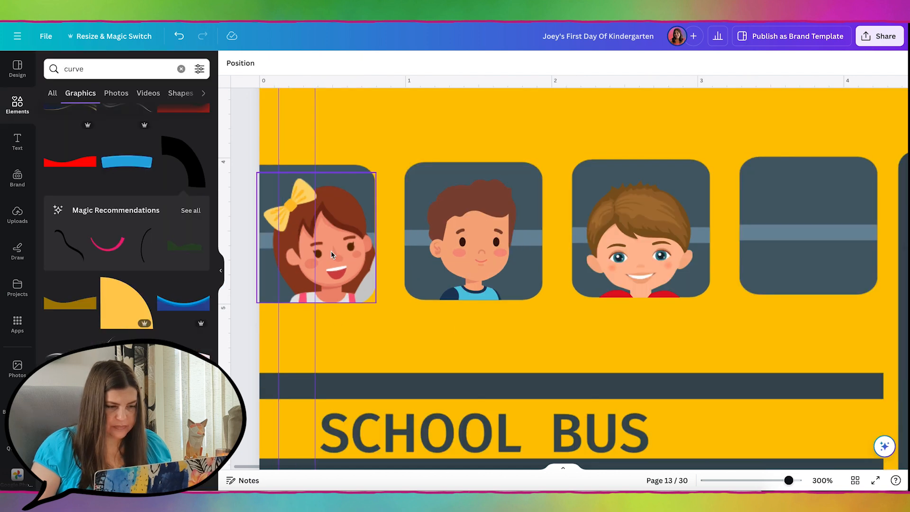
- Scale the girl's image down slightly toward the lower-right corner of the first bus window
click(272, 198)
drag(257, 178, 265, 200)
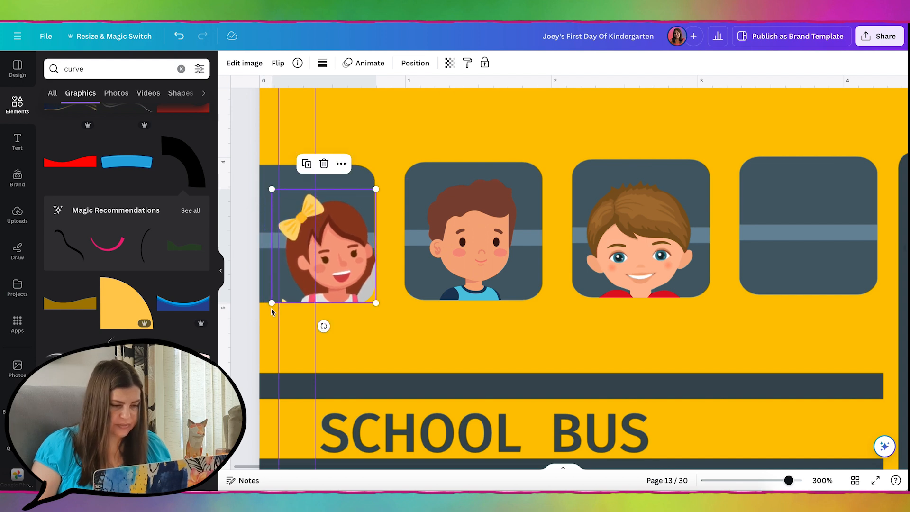
click(263, 300)
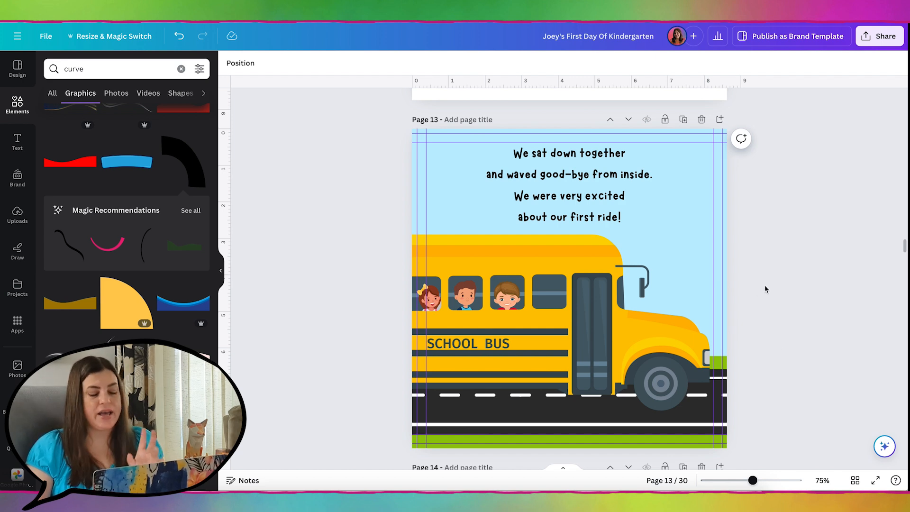
- Search the graphics for "tuft", add a green grass tuft, shrink it, and place it on page 13's lower grass strip
scroll(764, 285, down, 1)
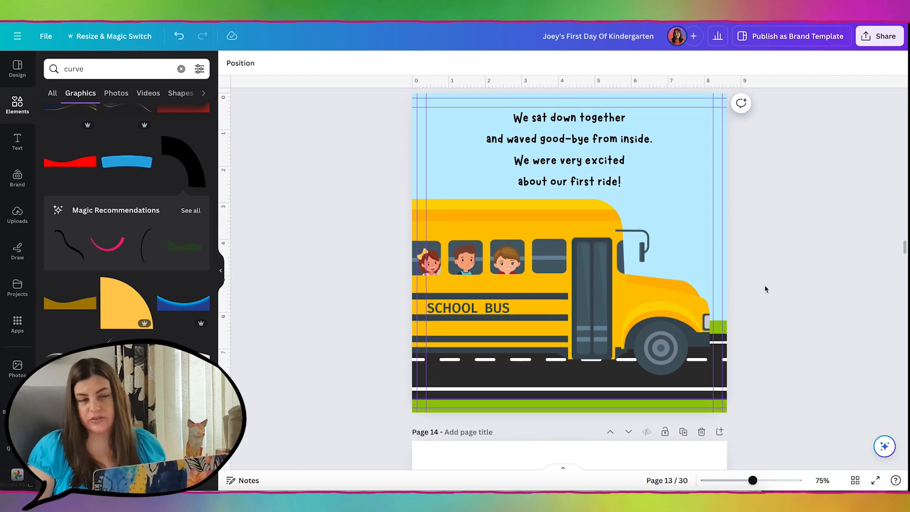
click(97, 76)
text(tuft)
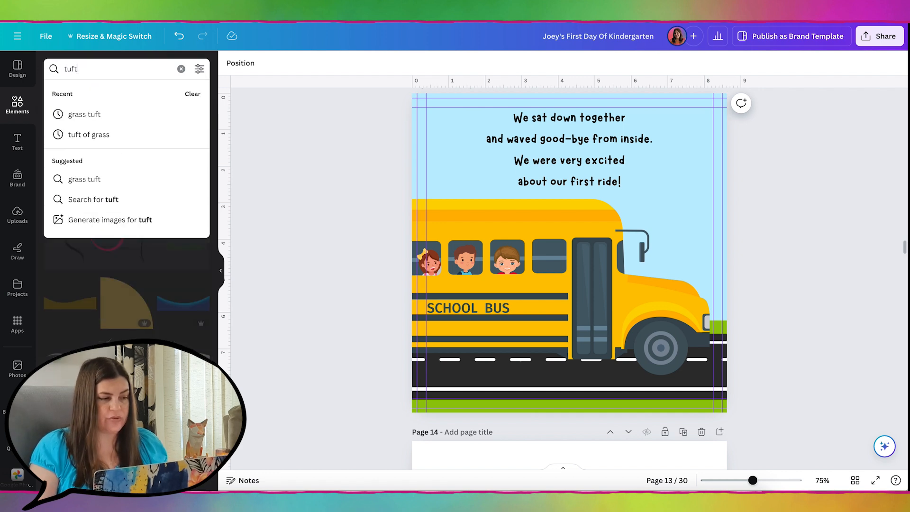
key(Return)
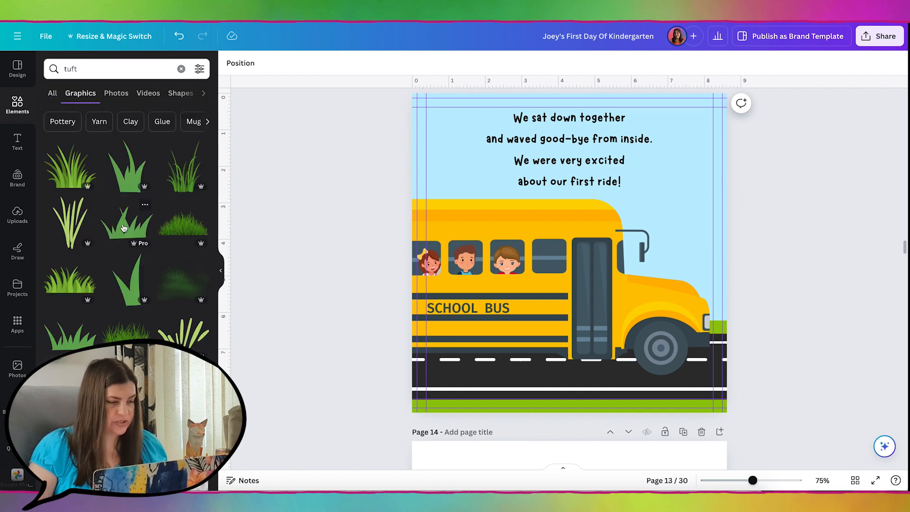
click(124, 228)
drag(631, 215, 556, 262)
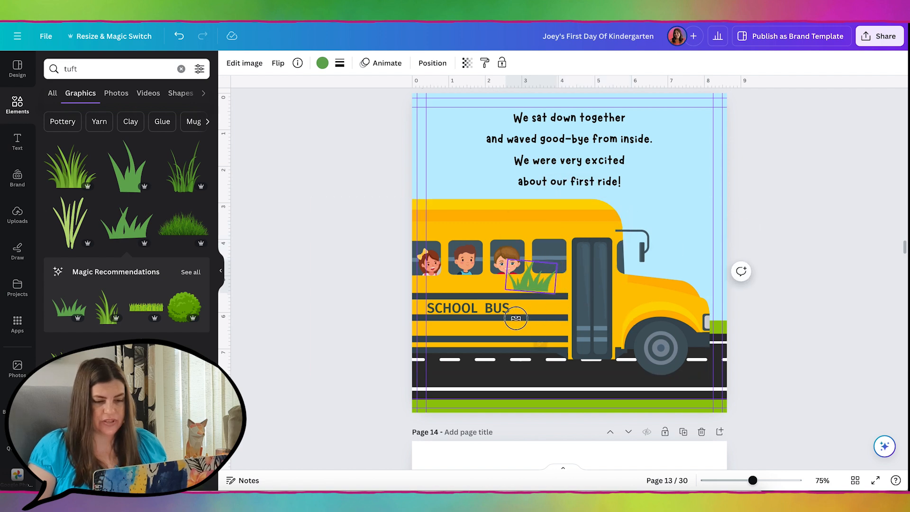
drag(540, 286, 542, 391)
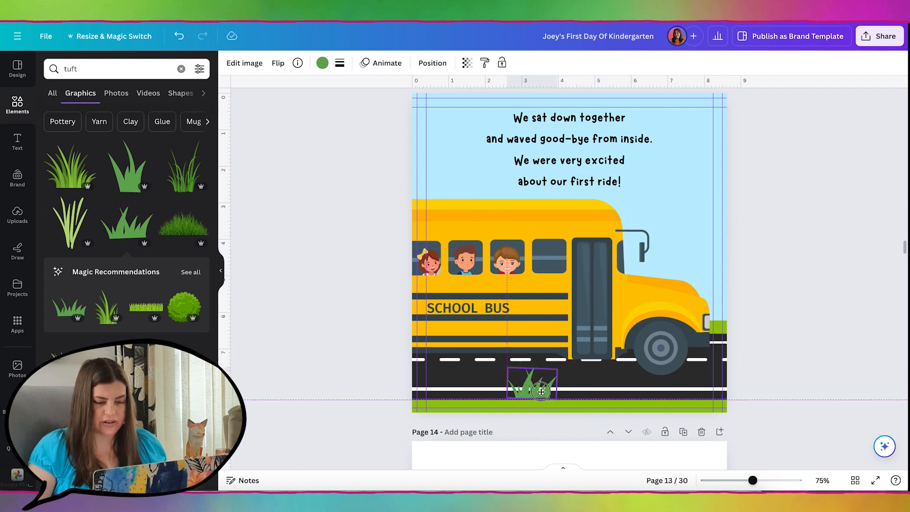
- Recolor the grass tuft with the green sampled from the lower grass strip
click(322, 63)
click(183, 229)
click(606, 402)
- Add the plant with pink flowers and place it on the lower grass strip in front of the bus's front wheel
click(184, 199)
drag(586, 275, 664, 398)
click(806, 232)
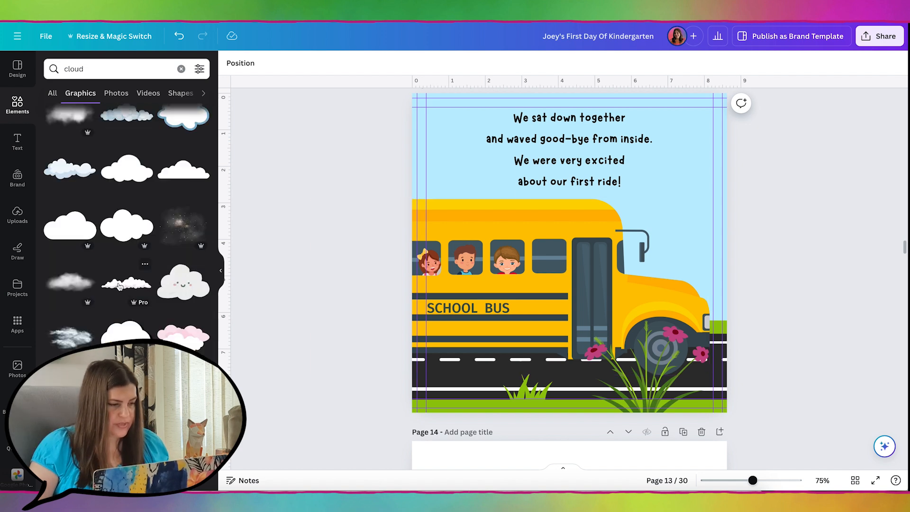
- Add two white clouds to page 13's sky, one at the right edge and one in the upper-left corner
click(125, 284)
drag(581, 256, 716, 184)
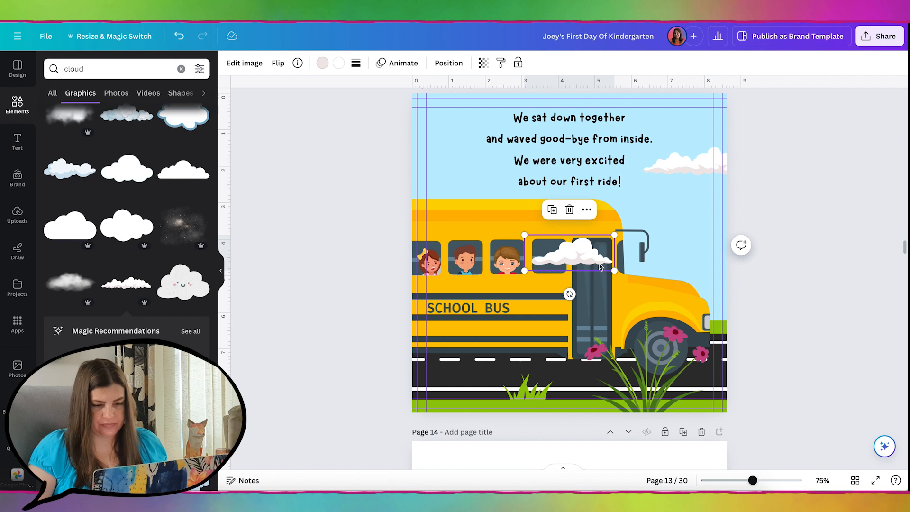
drag(600, 267, 426, 135)
- Search the graphics for "robin", add the pair of flying robins, and place them small below the upper-left cloud
click(92, 74)
double_click(92, 73)
text(bird)
key(Return)
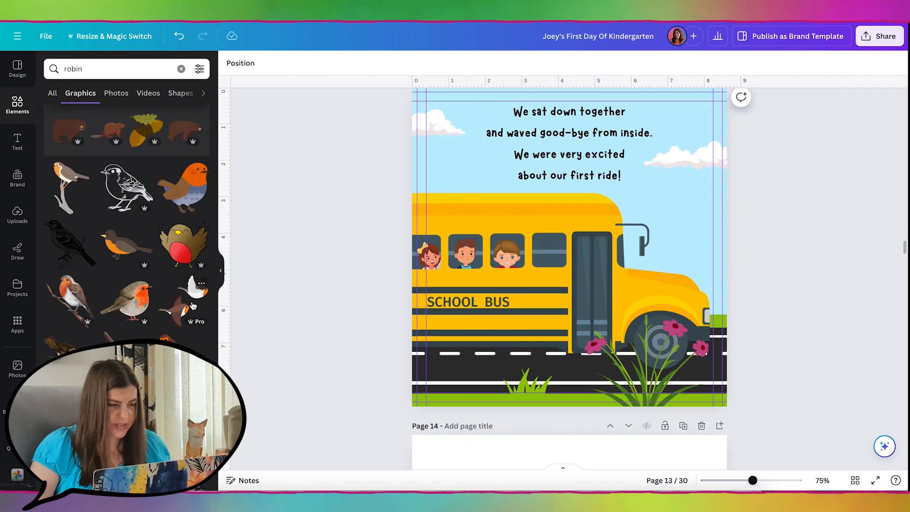
click(186, 301)
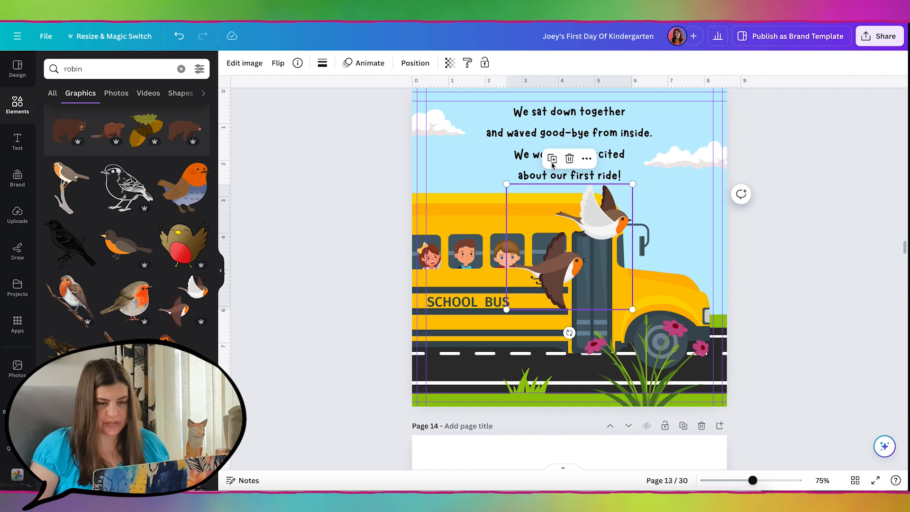
drag(632, 183, 475, 145)
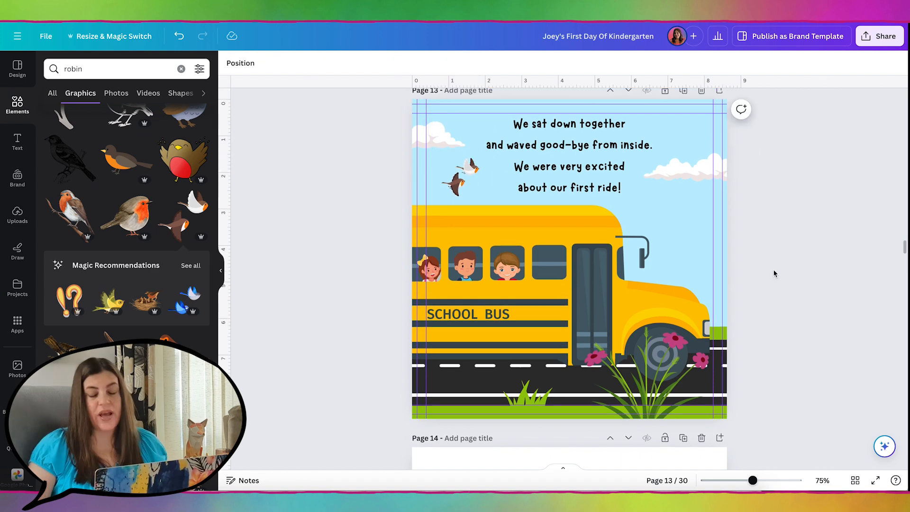
- Open Simplebooklet Flip from the design's full list of sharing options
scroll(774, 273, up, 1)
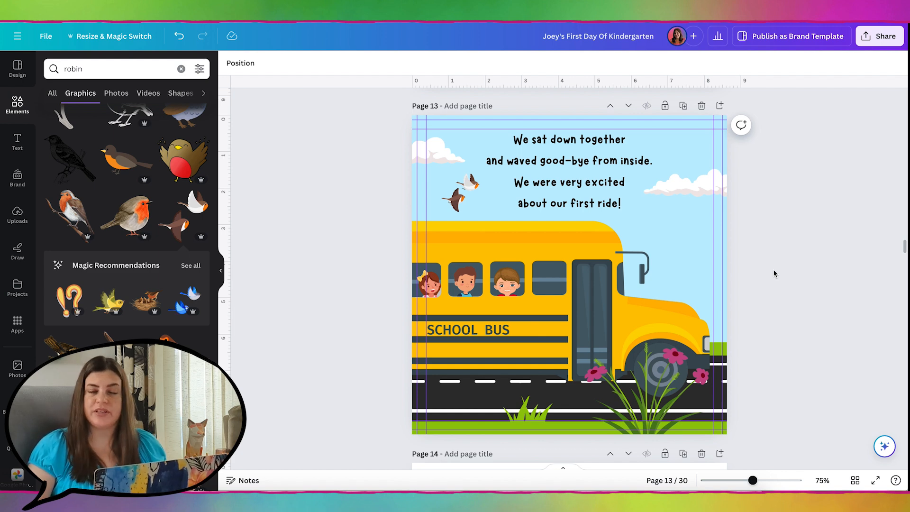
scroll(774, 273, up, 1)
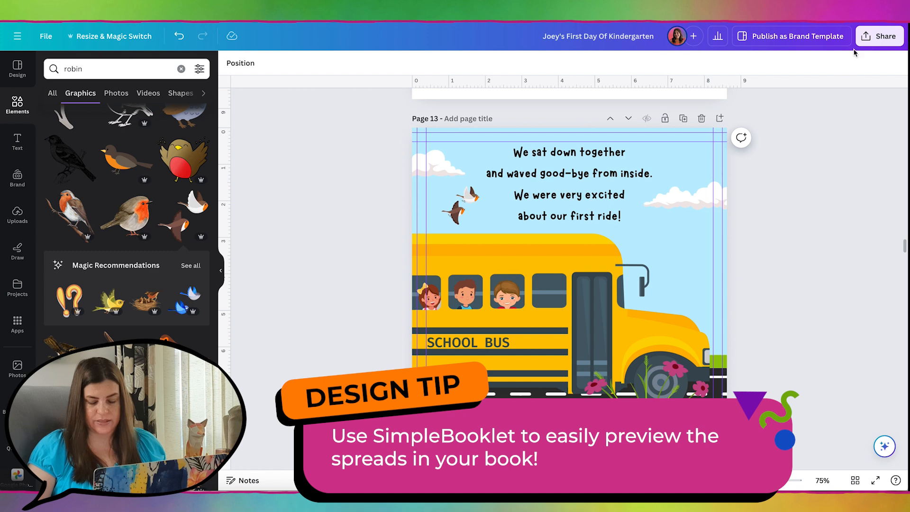
click(884, 39)
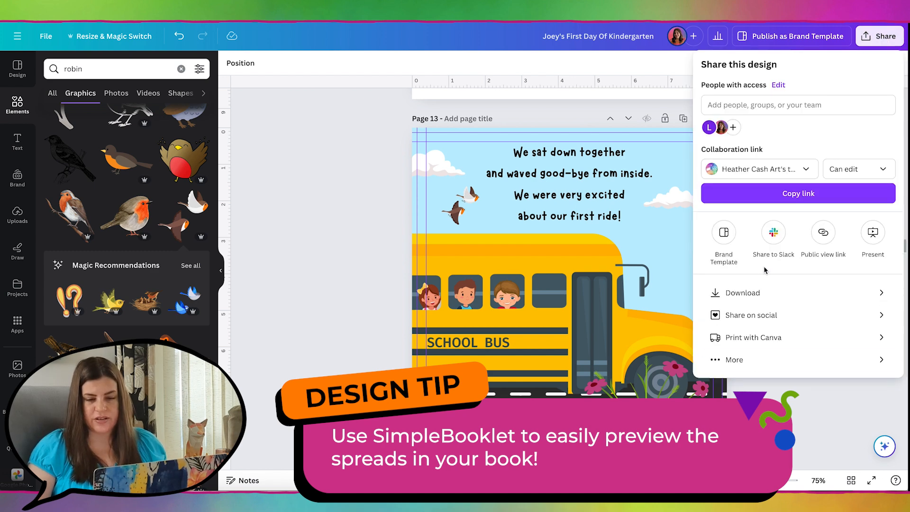
click(752, 361)
scroll(754, 356, down, 6)
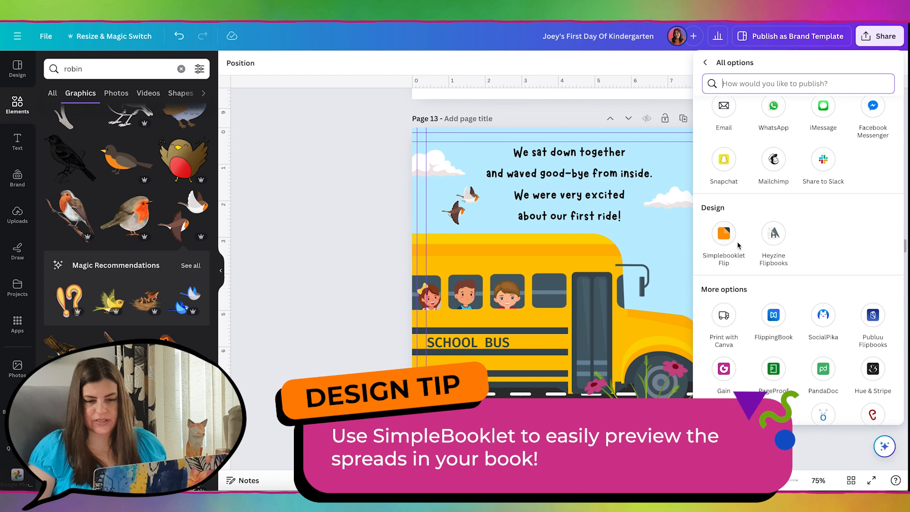
click(725, 236)
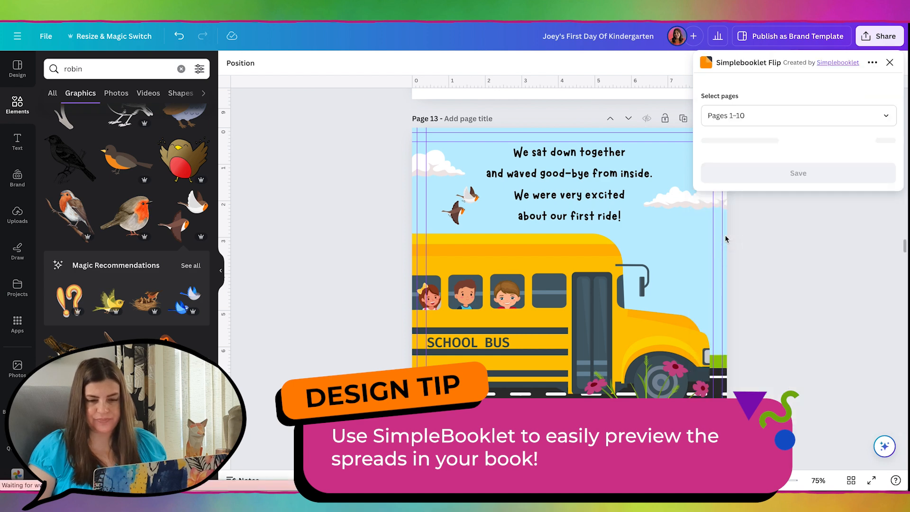
- Send all 30 pages to Simplebooklet and convert them with the Page Curl flip, replacing the existing booklet
click(818, 118)
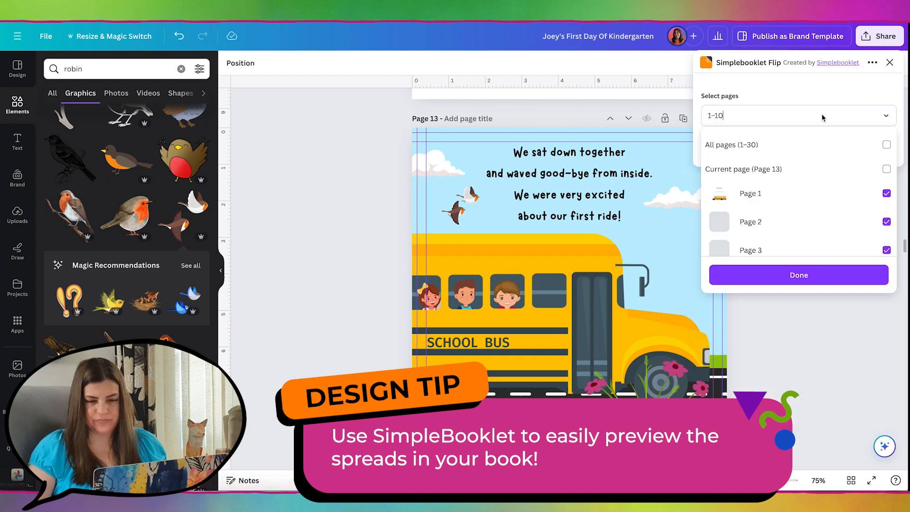
click(816, 274)
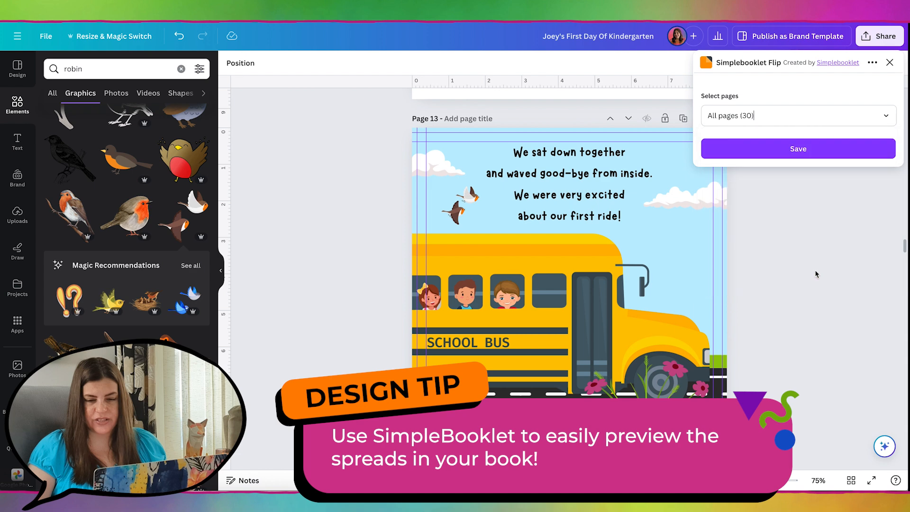
click(824, 148)
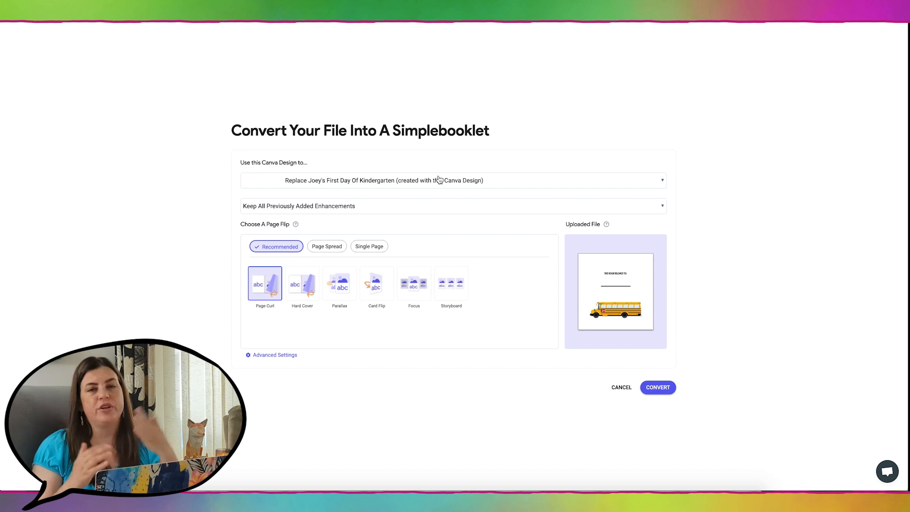
click(660, 394)
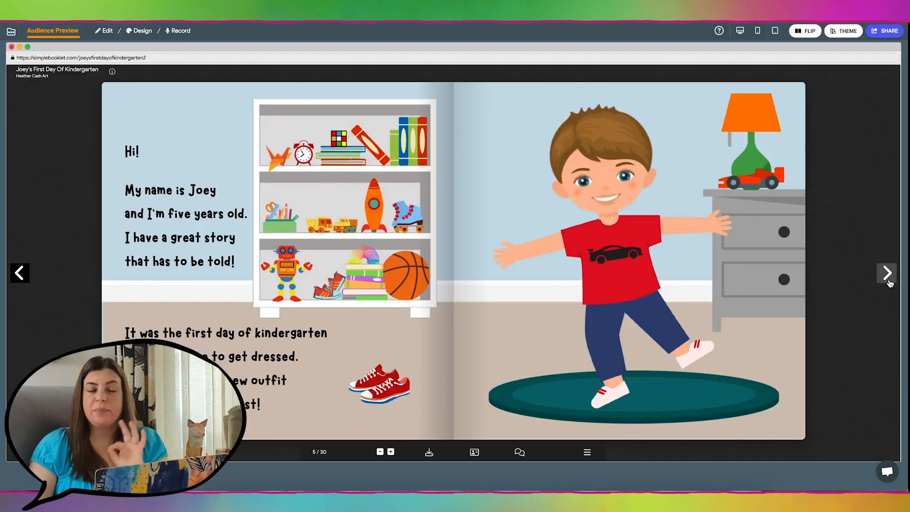
- Page forward through the flipbook preview from the page 5 spread to the page 13 spread to check the facing pages
click(887, 274)
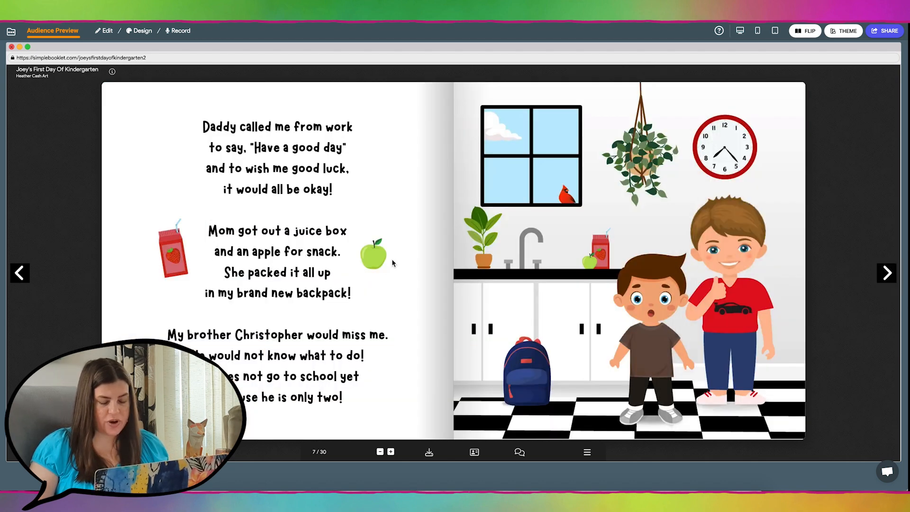
click(888, 284)
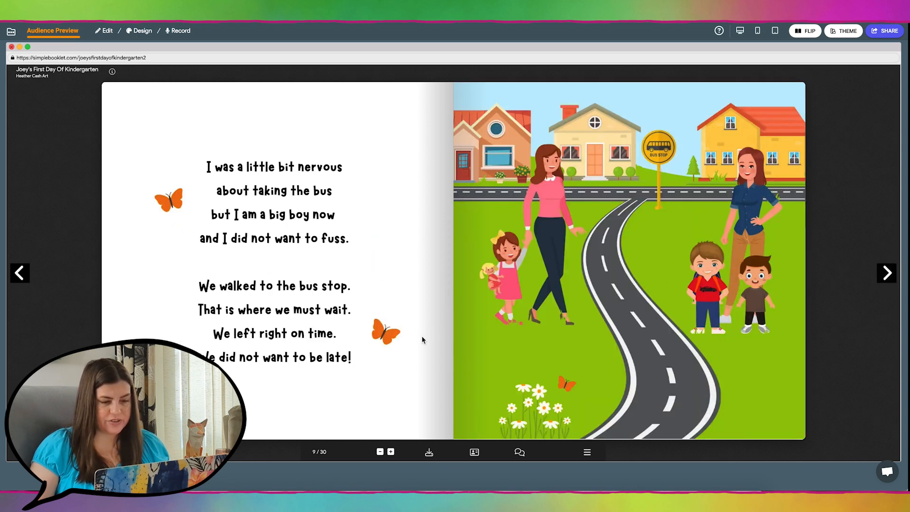
click(886, 280)
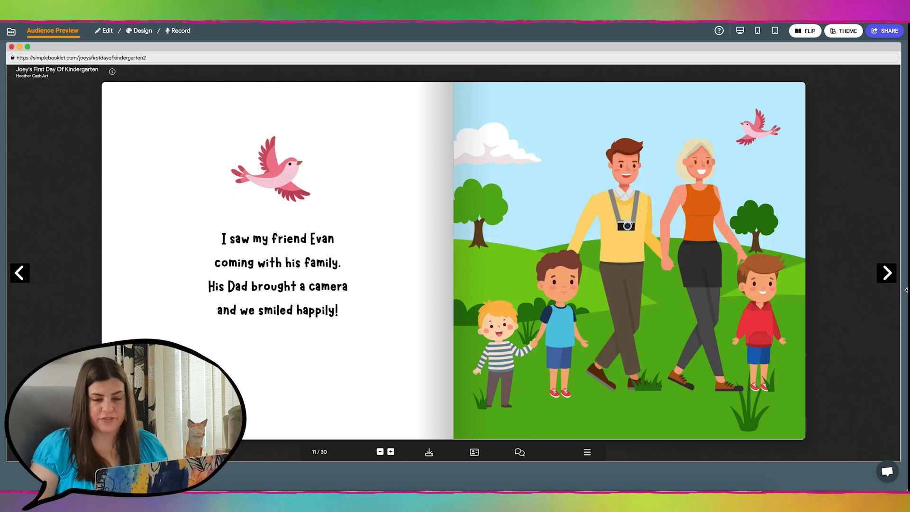
click(887, 274)
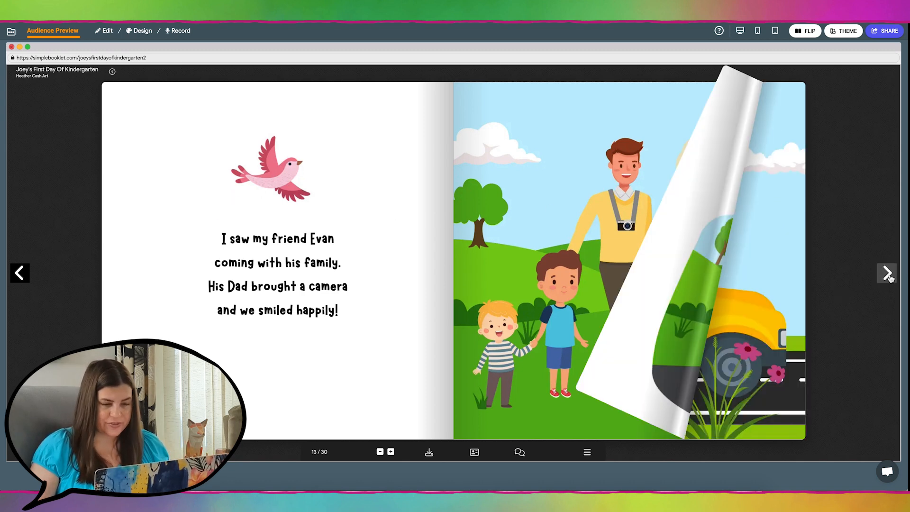